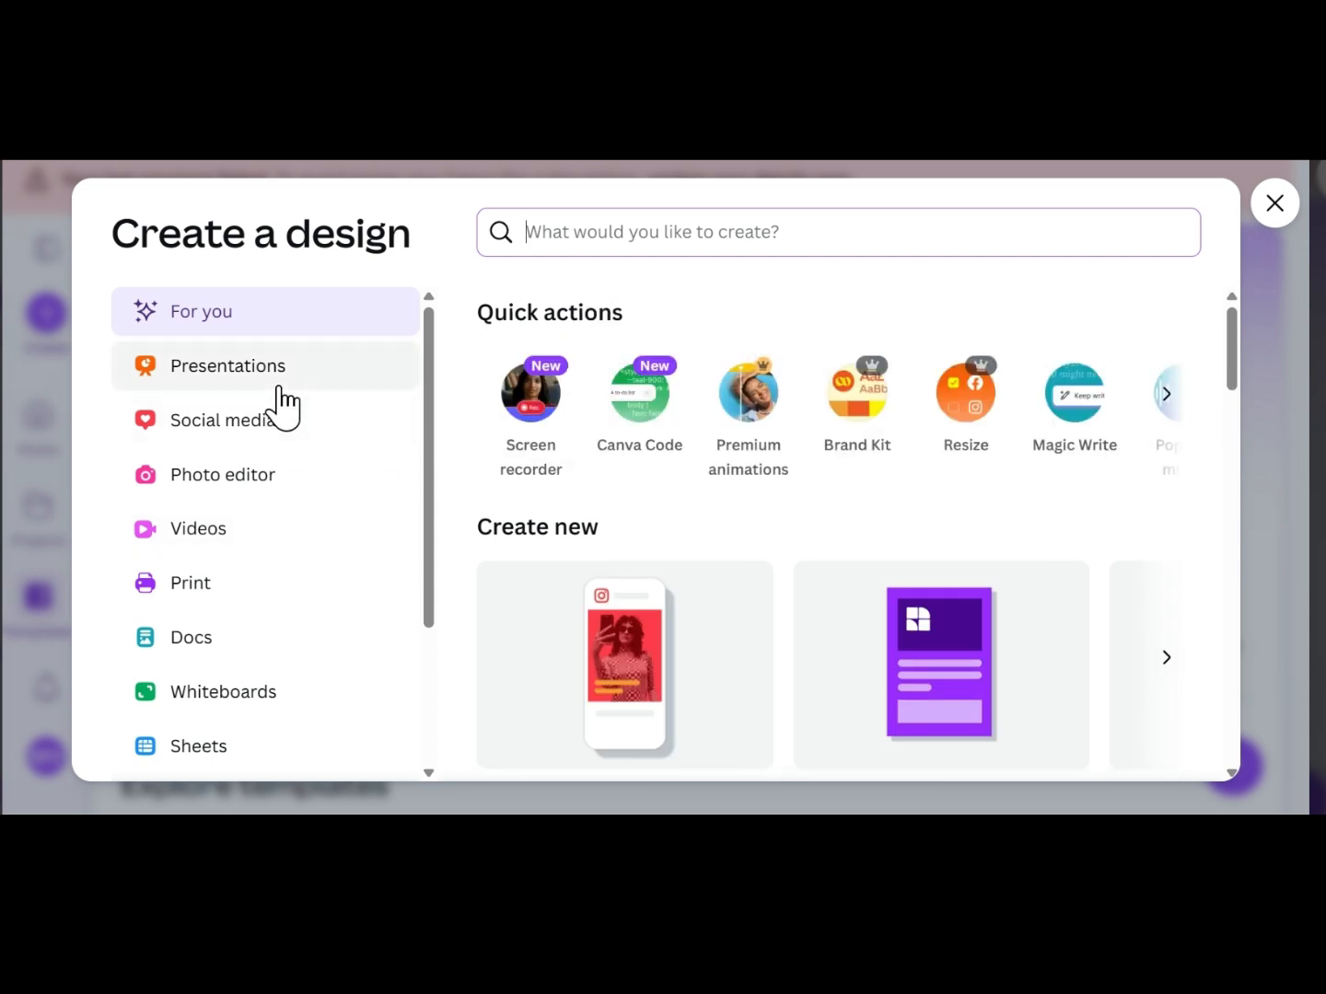
# Create a new custom-size design using the 8.5 × 11 in preset
pyautogui.scroll(-3, 238, 692)
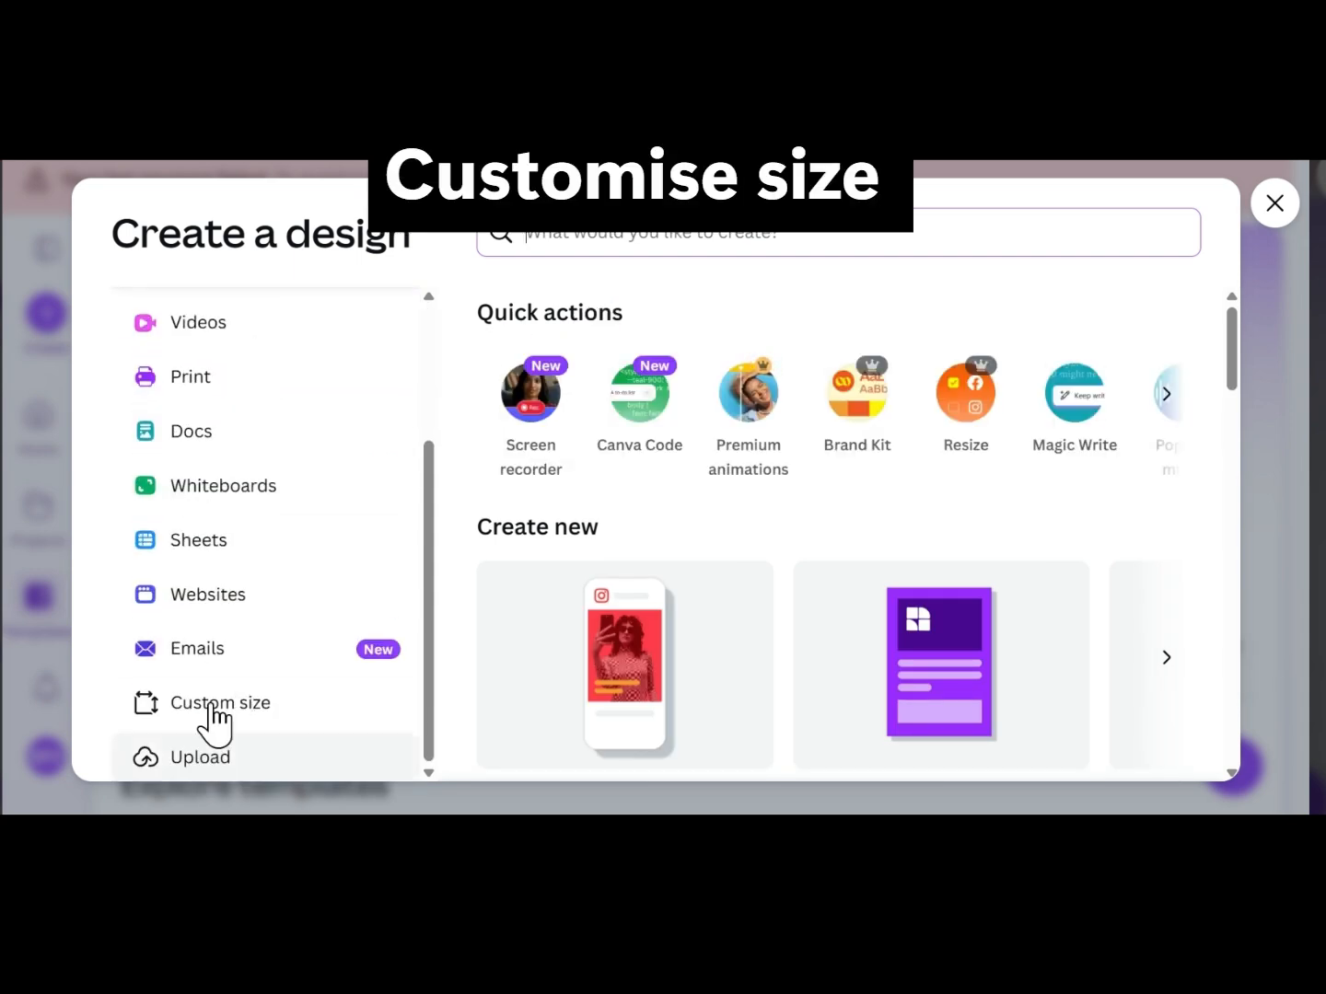
pyautogui.click(220, 702)
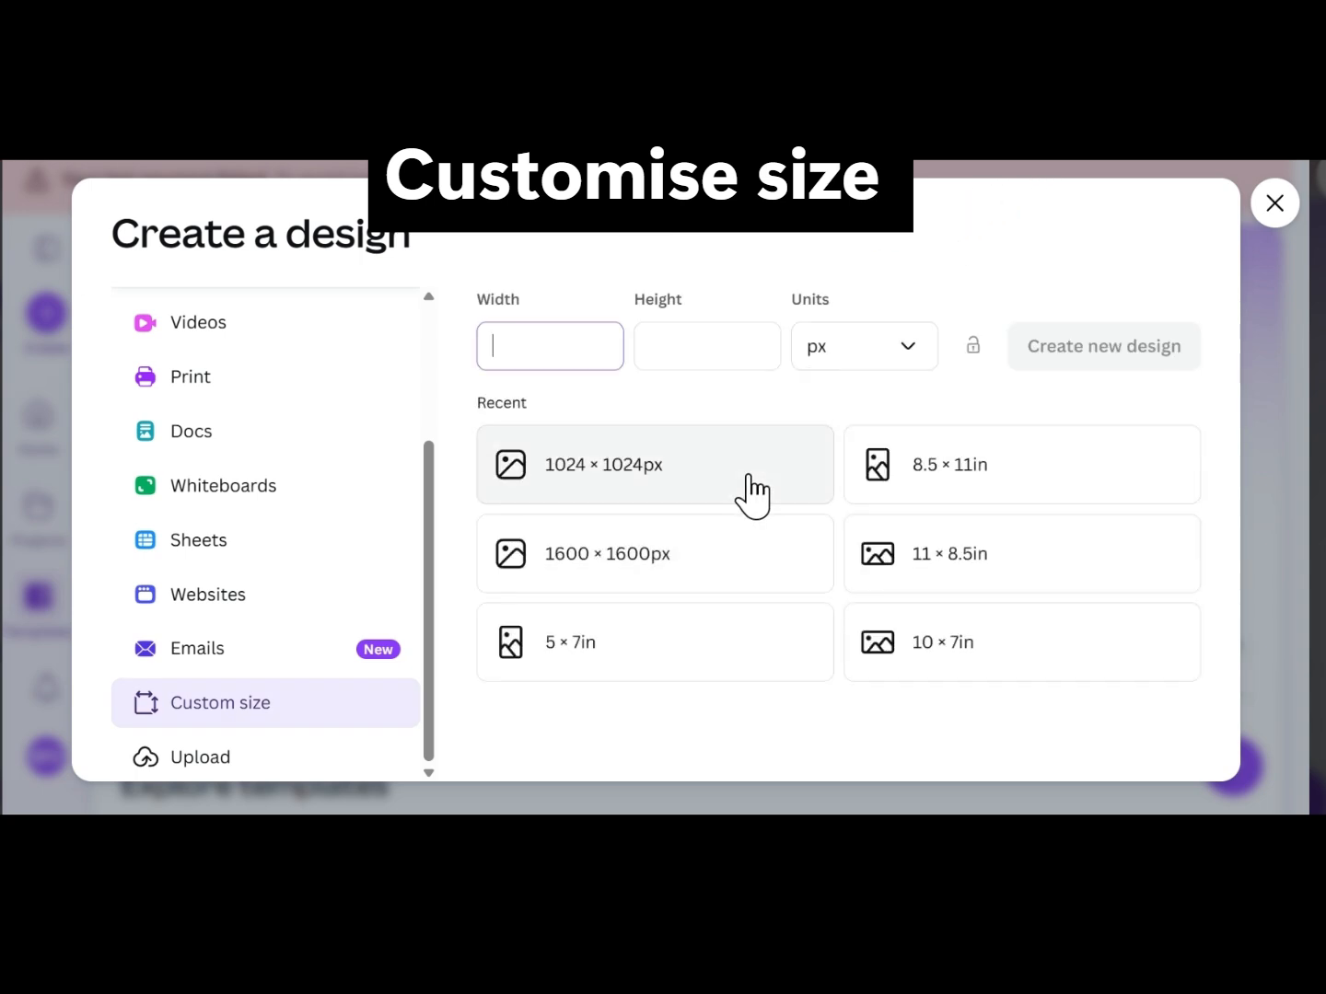
pyautogui.click(981, 469)
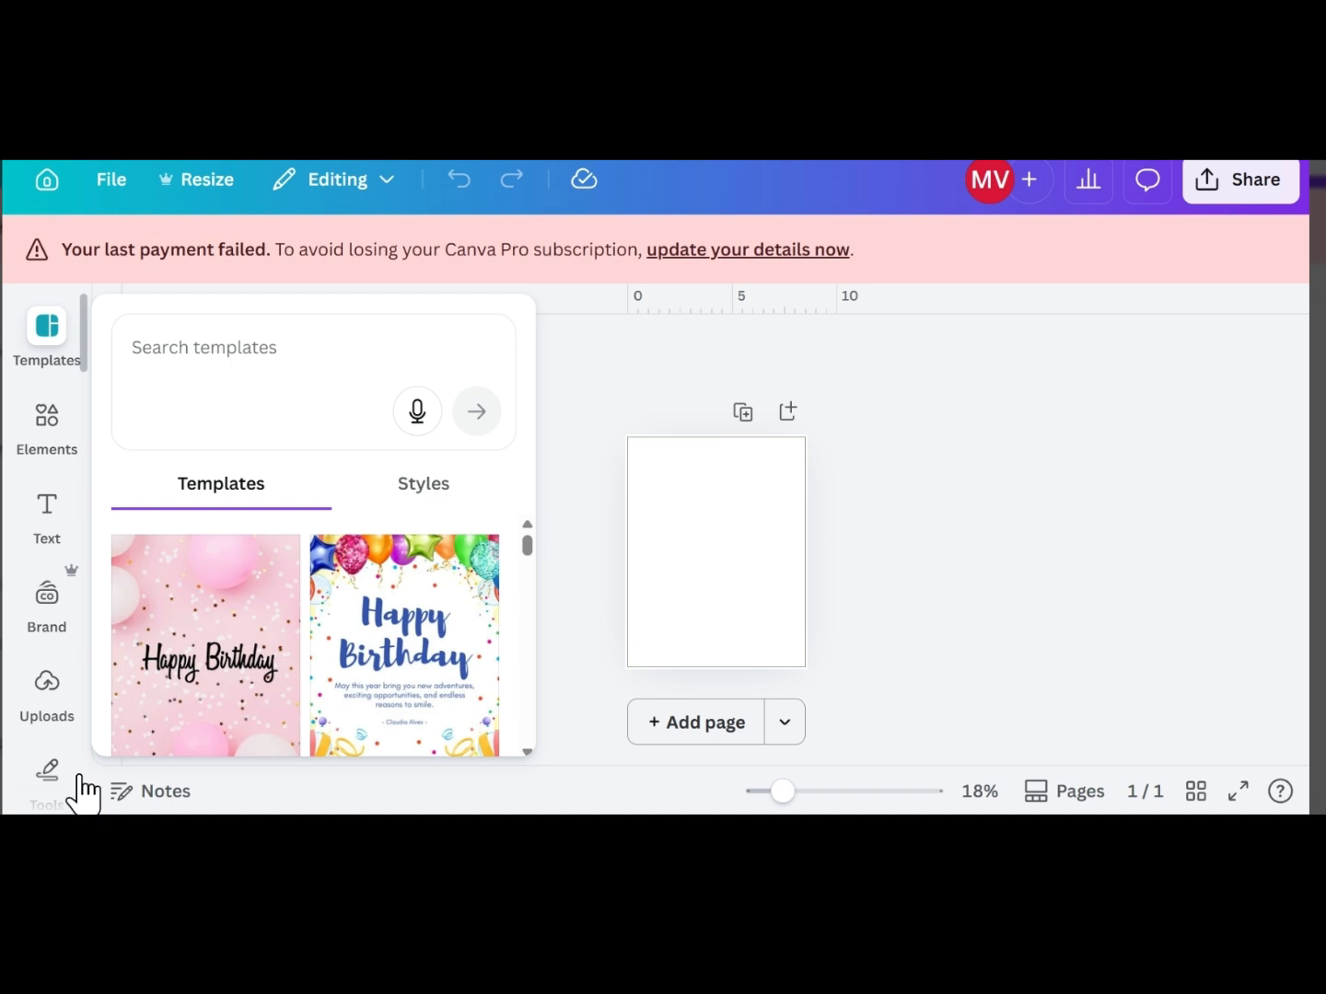
# Add the uploaded pink-dress princess image to the page and shrink it towards the page's upper left
pyautogui.click(58, 692)
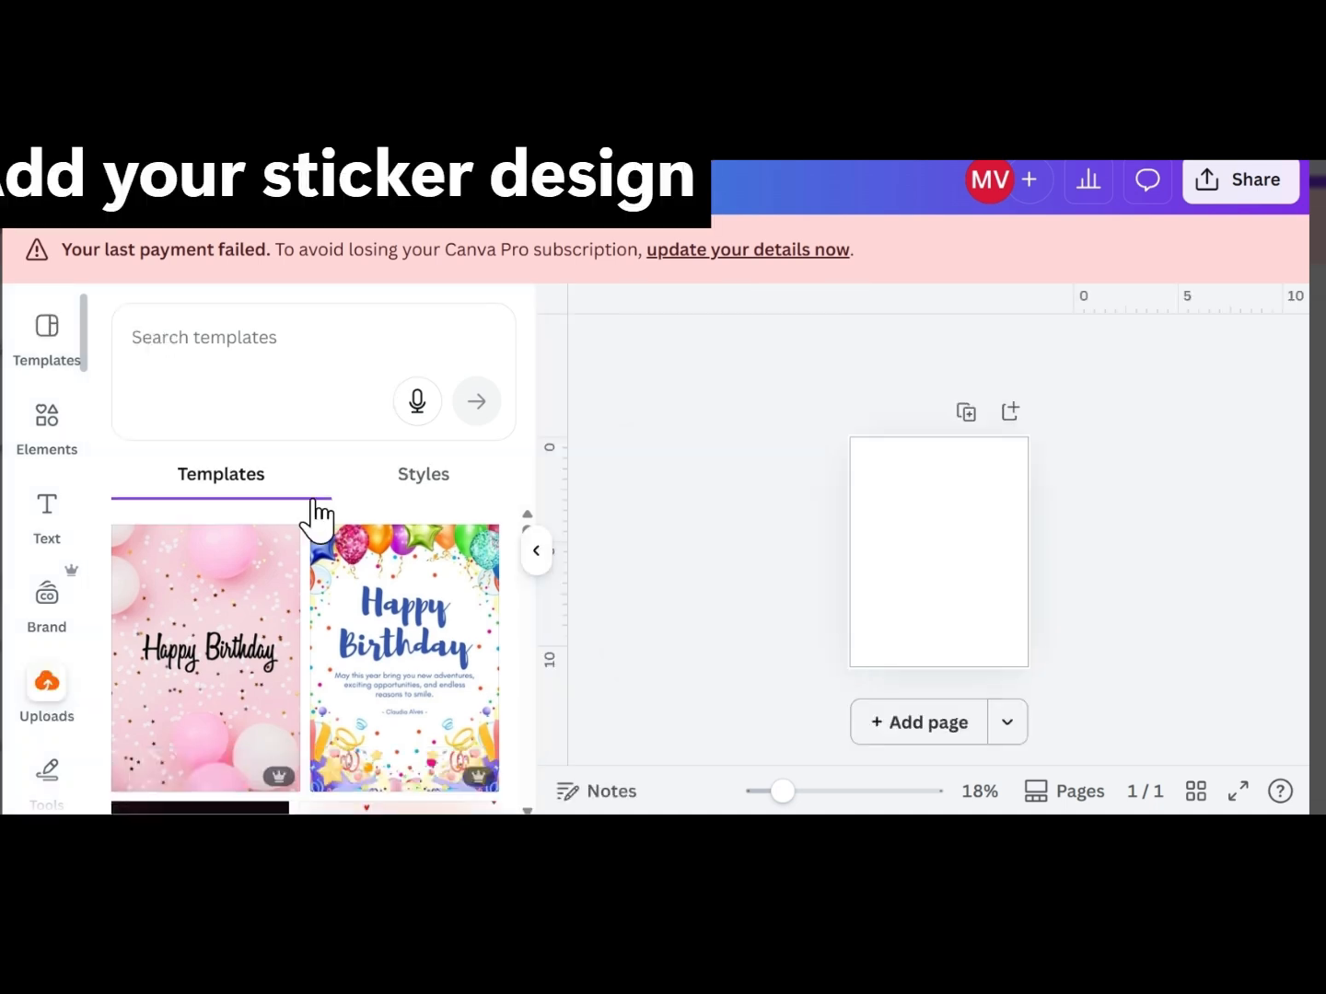
pyautogui.scroll(-5, 216, 637)
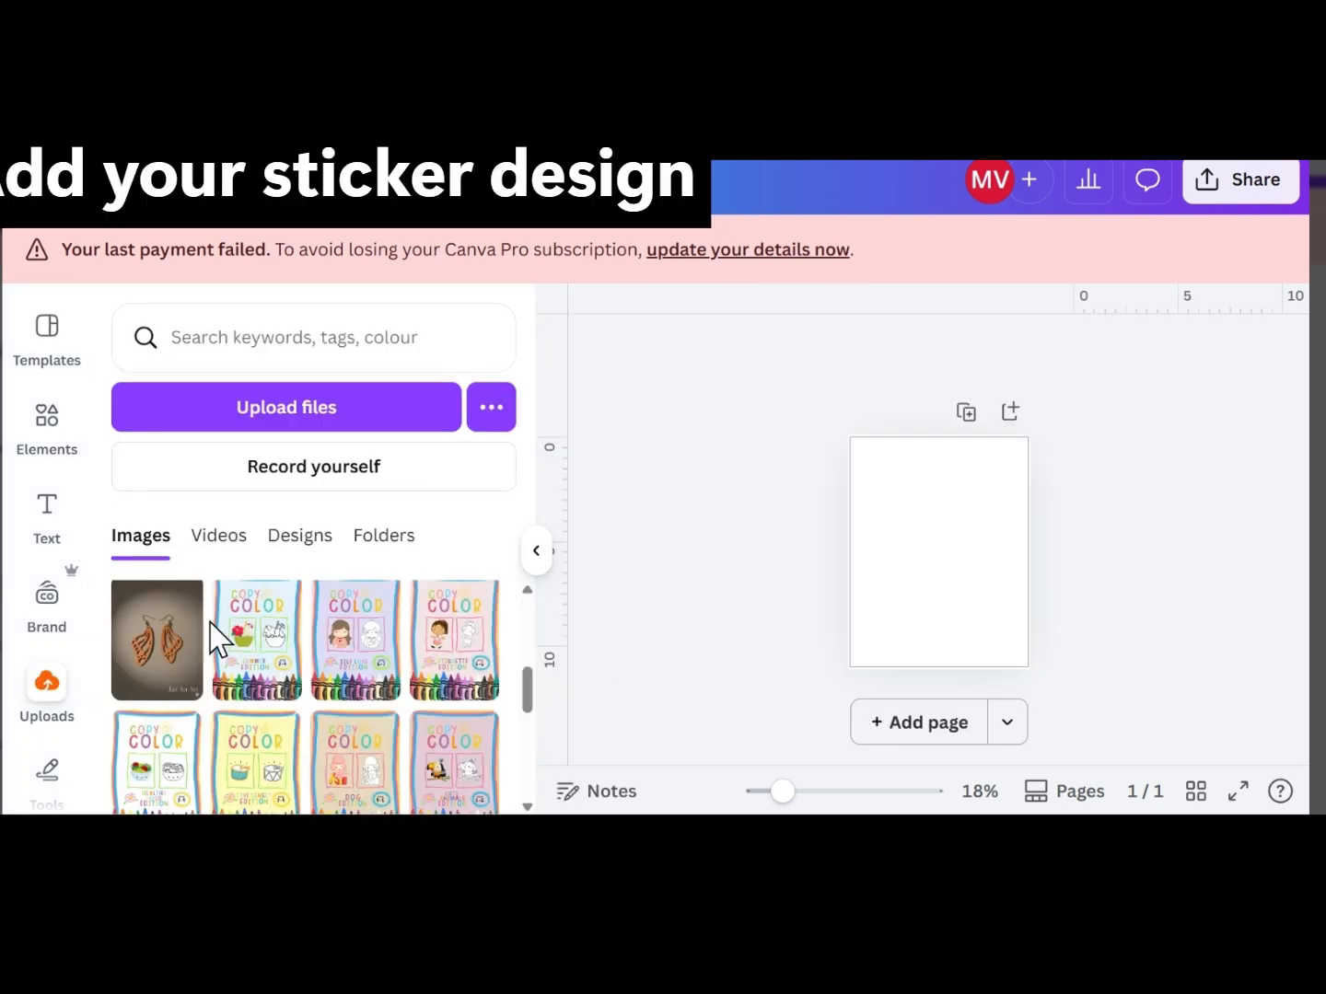
pyautogui.scroll(3, 218, 637)
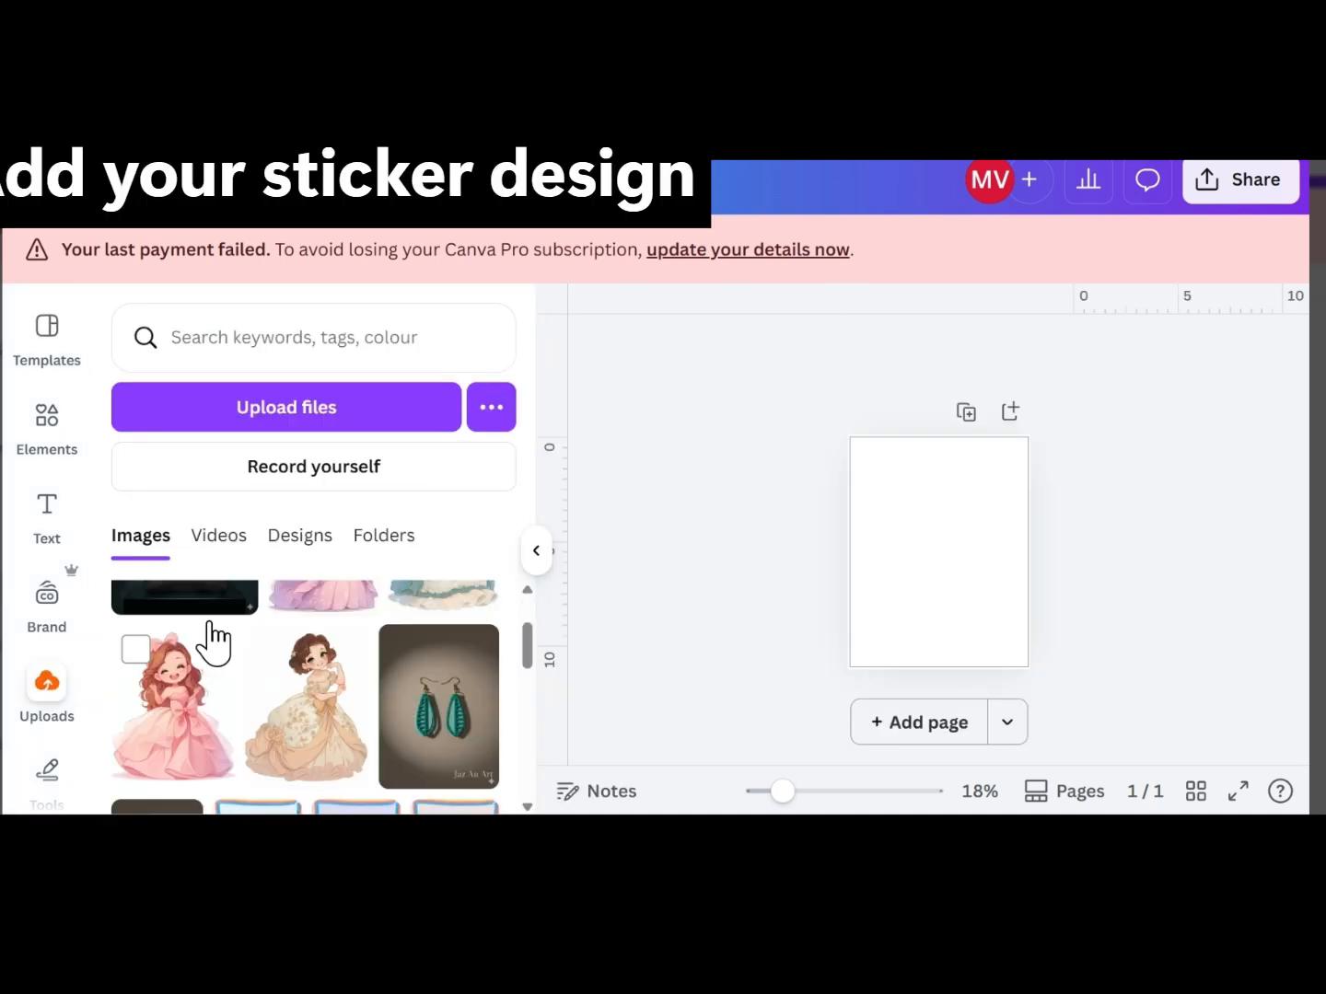
pyautogui.click(180, 750)
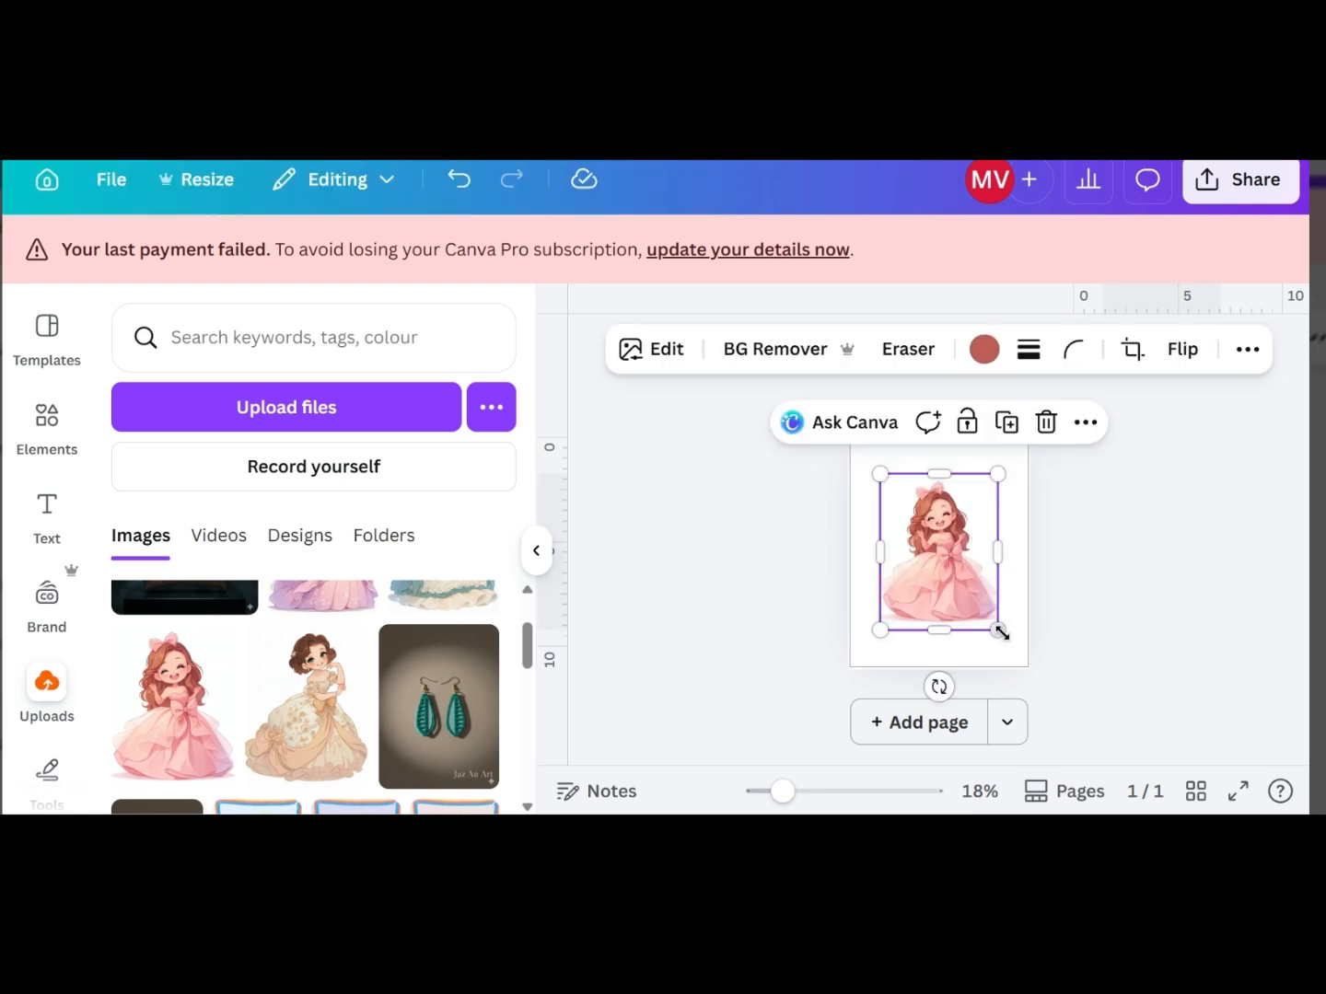
pyautogui.moveTo(1000, 631); pyautogui.dragTo(921, 526)
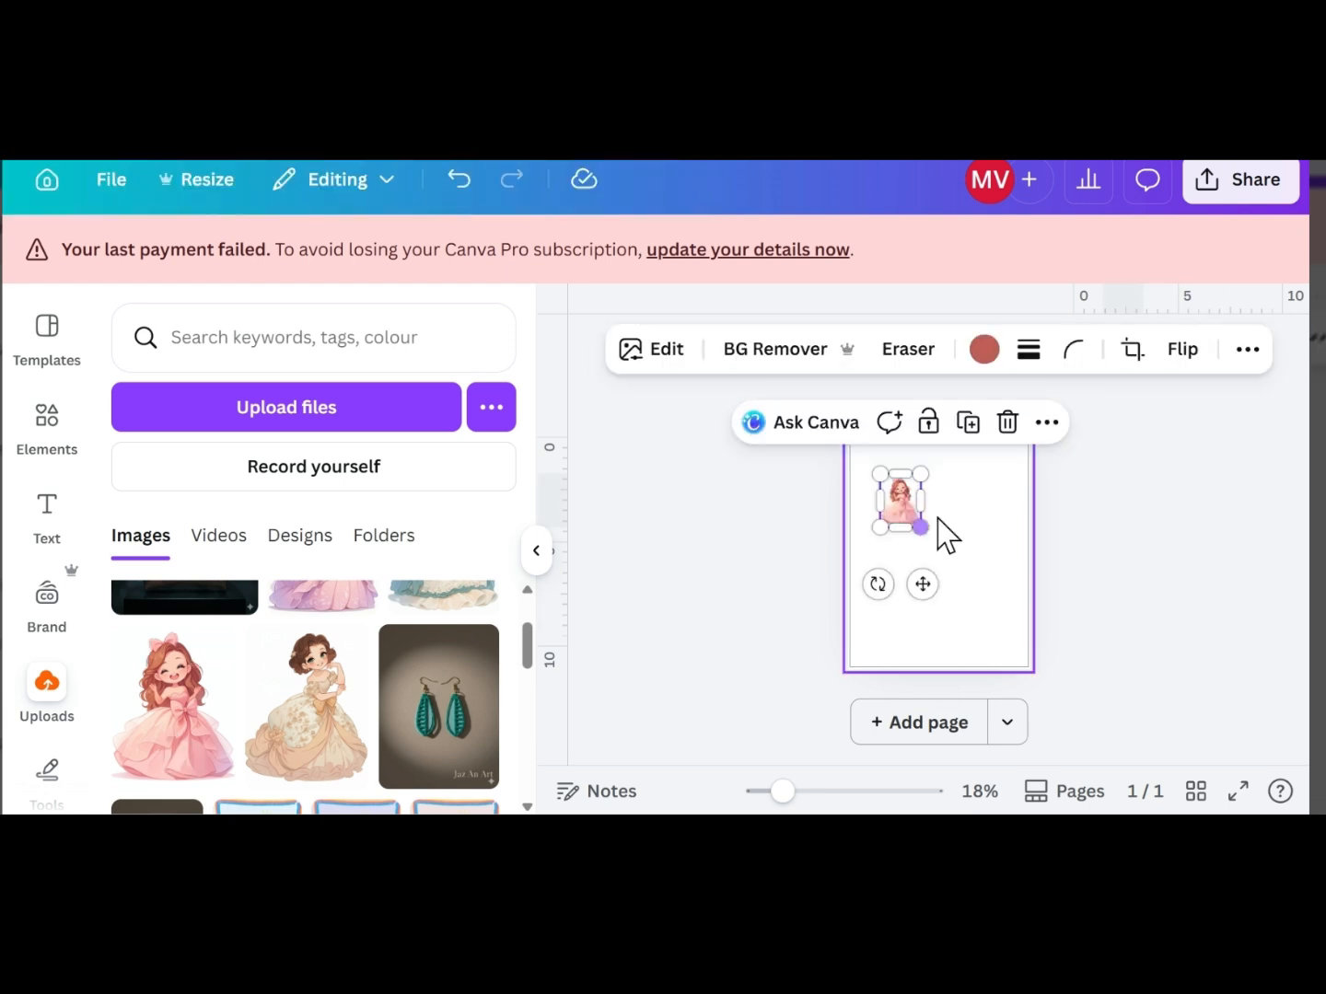
pyautogui.click(824, 645)
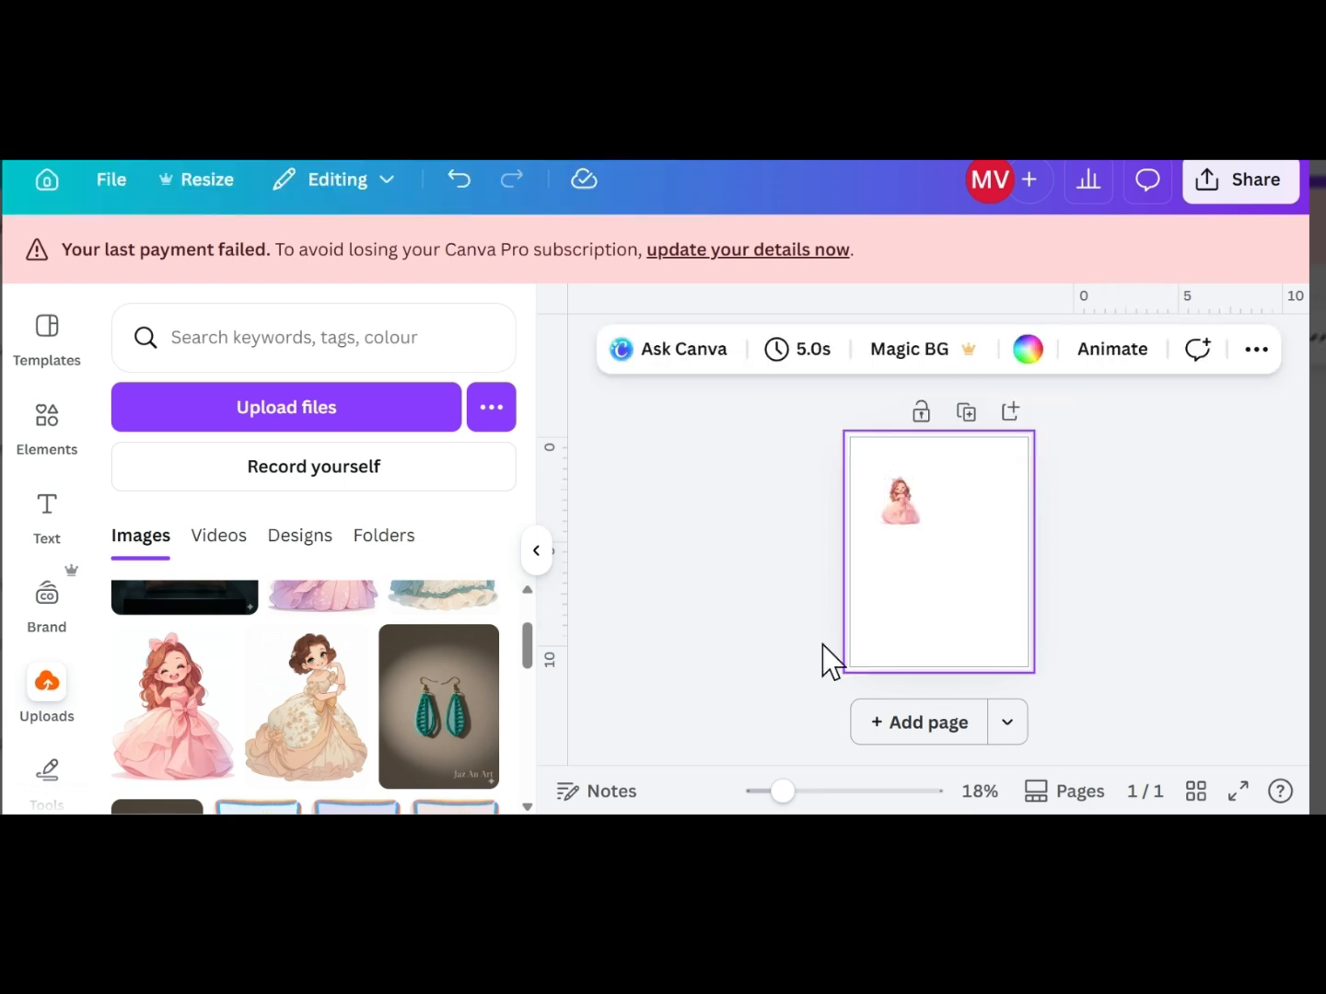
# Add the uploaded cream-gown princess image, shrink it and place it in the page's lower left
pyautogui.click(291, 736)
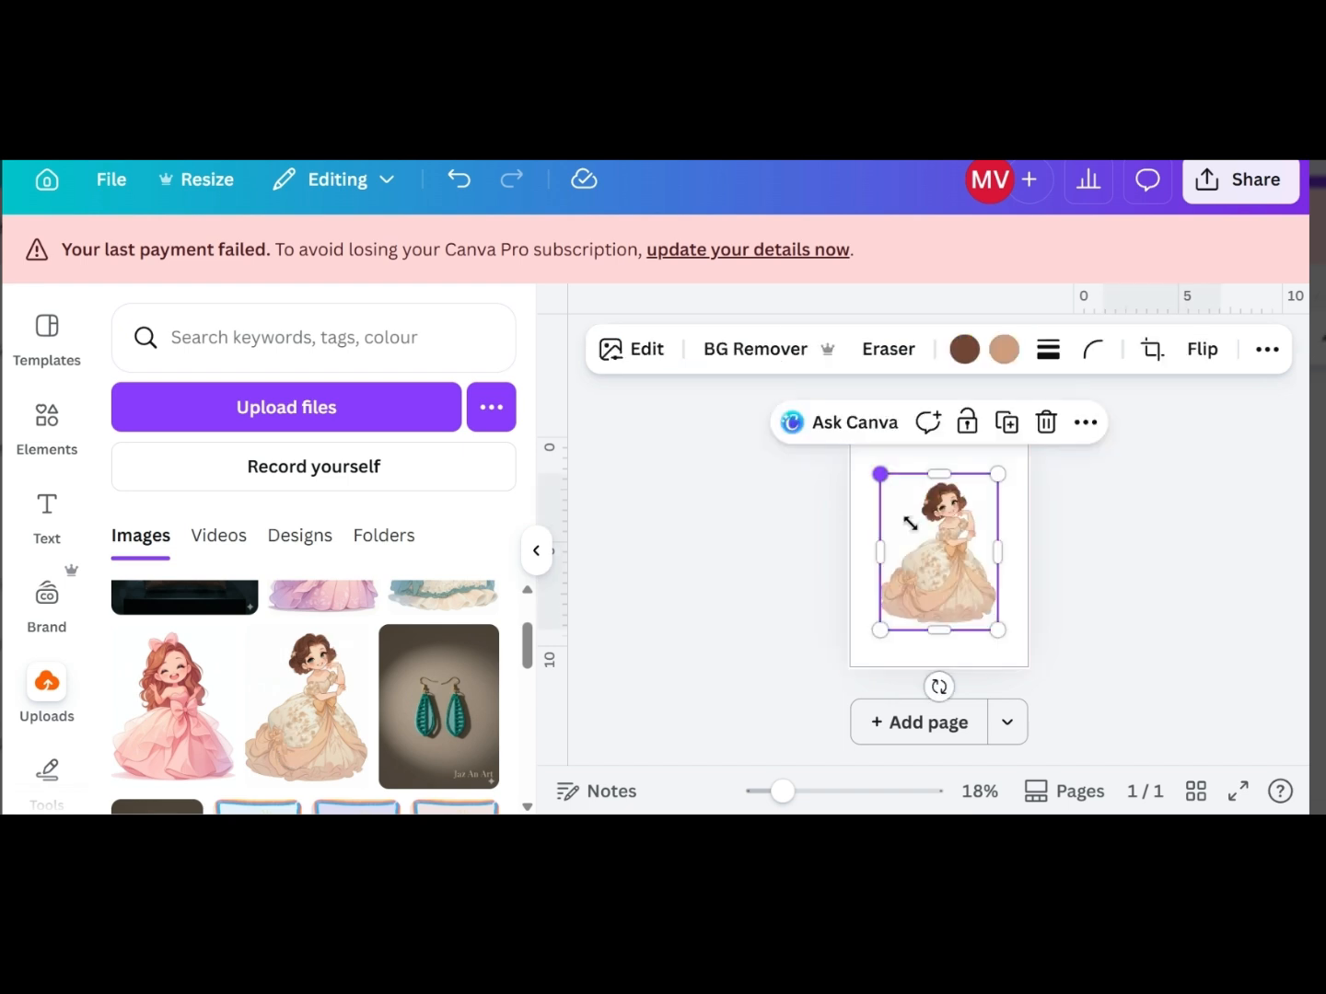
pyautogui.moveTo(909, 524); pyautogui.dragTo(927, 576)
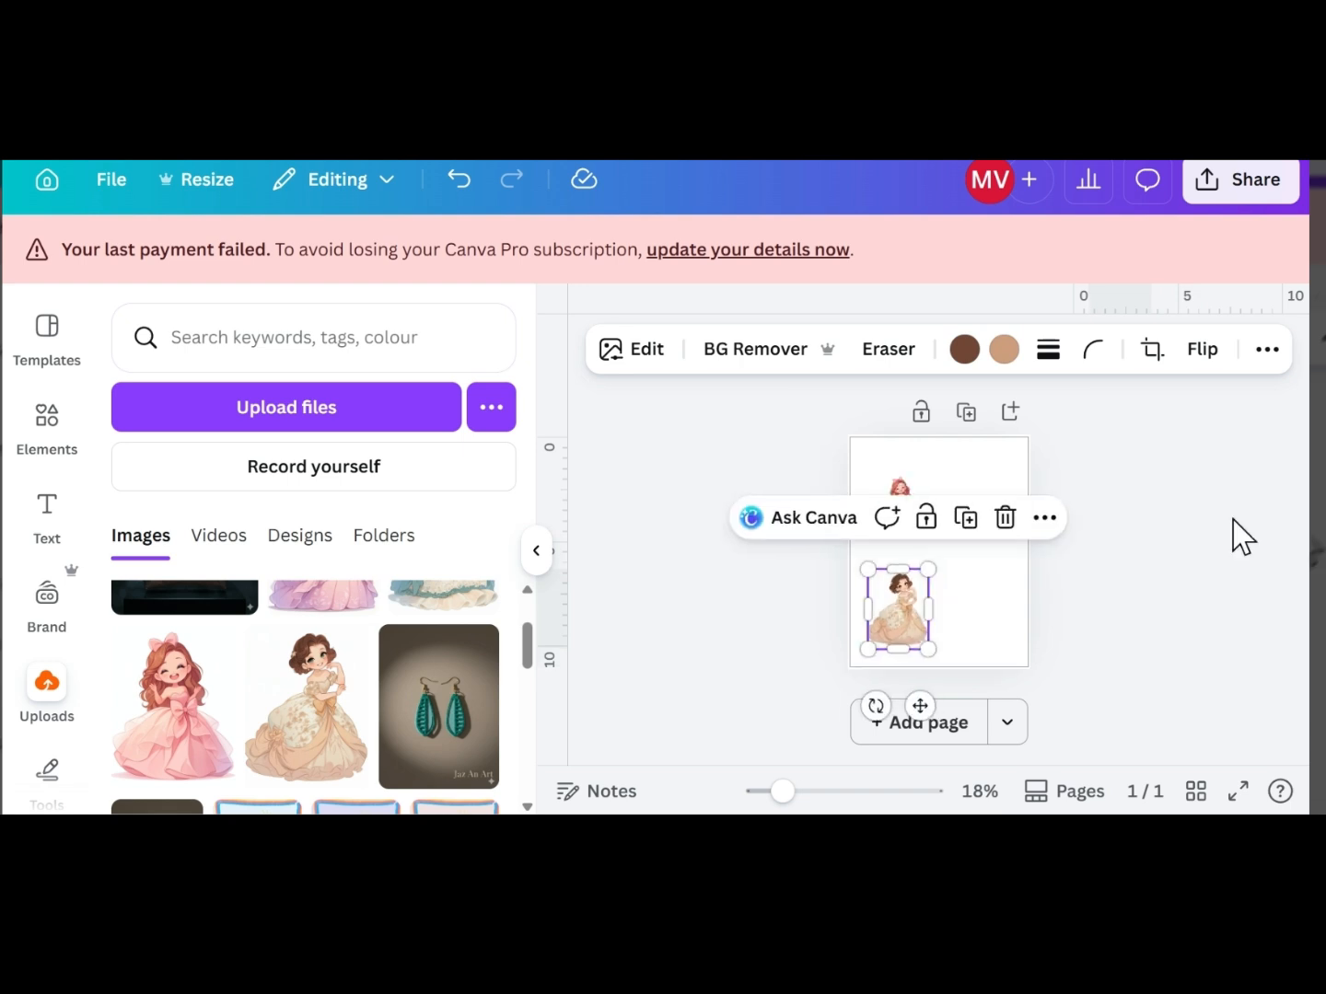
pyautogui.click(1232, 520)
# Place the purple-gown princess on the page's right half and enlarge the pink-dress princess to a similar size
pyautogui.moveTo(366, 579); pyautogui.dragTo(908, 529)
pyautogui.click(978, 529)
pyautogui.click(916, 524)
pyautogui.click(1129, 519)
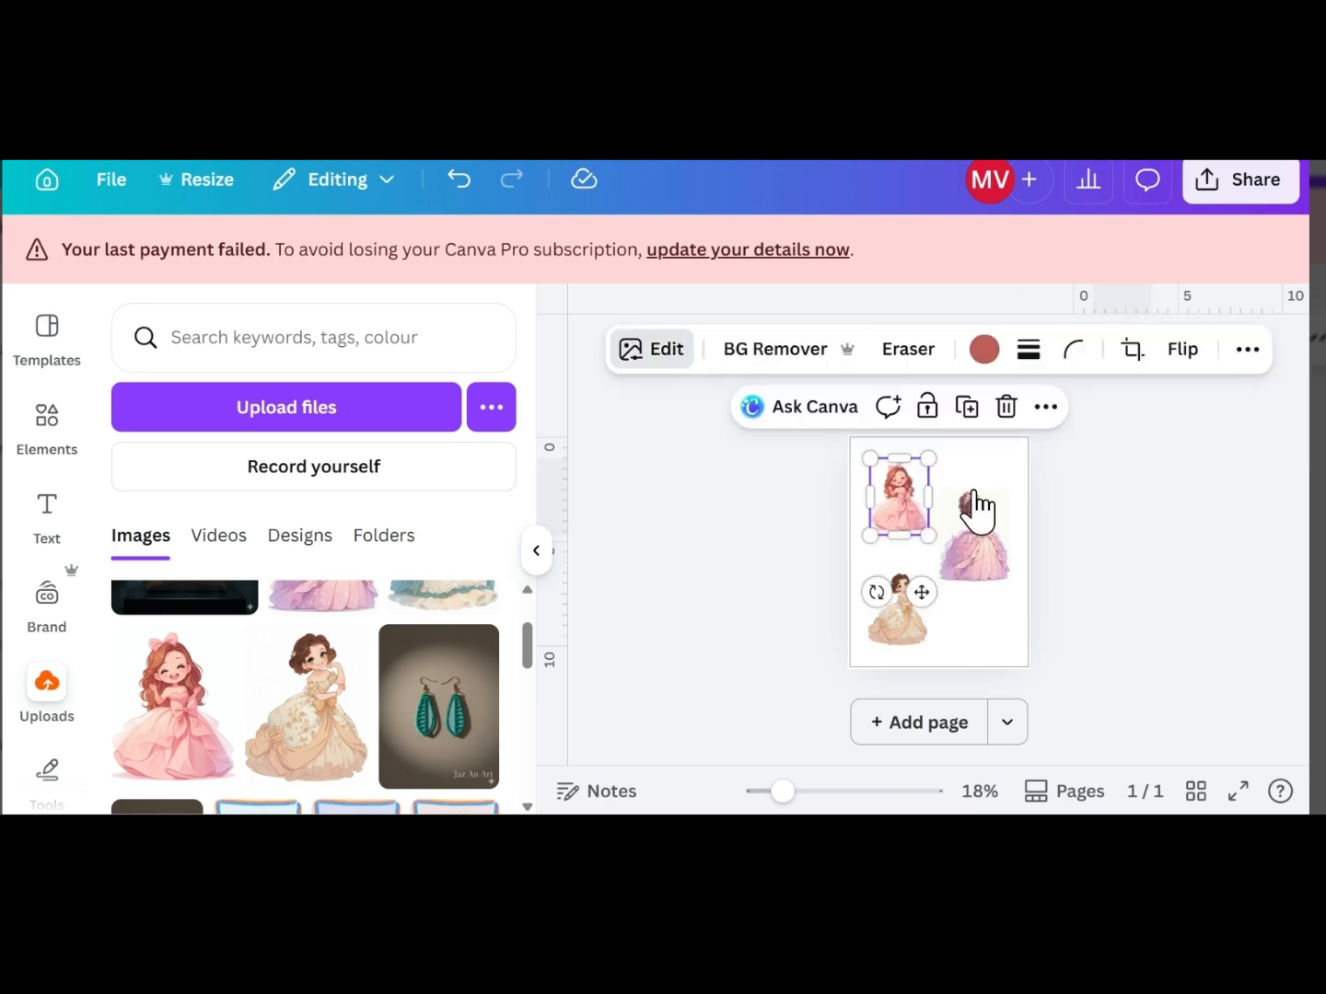
# Apply an Outline shadow of size 27 to the pink-dress princess
pyautogui.scroll(-4, 268, 686)
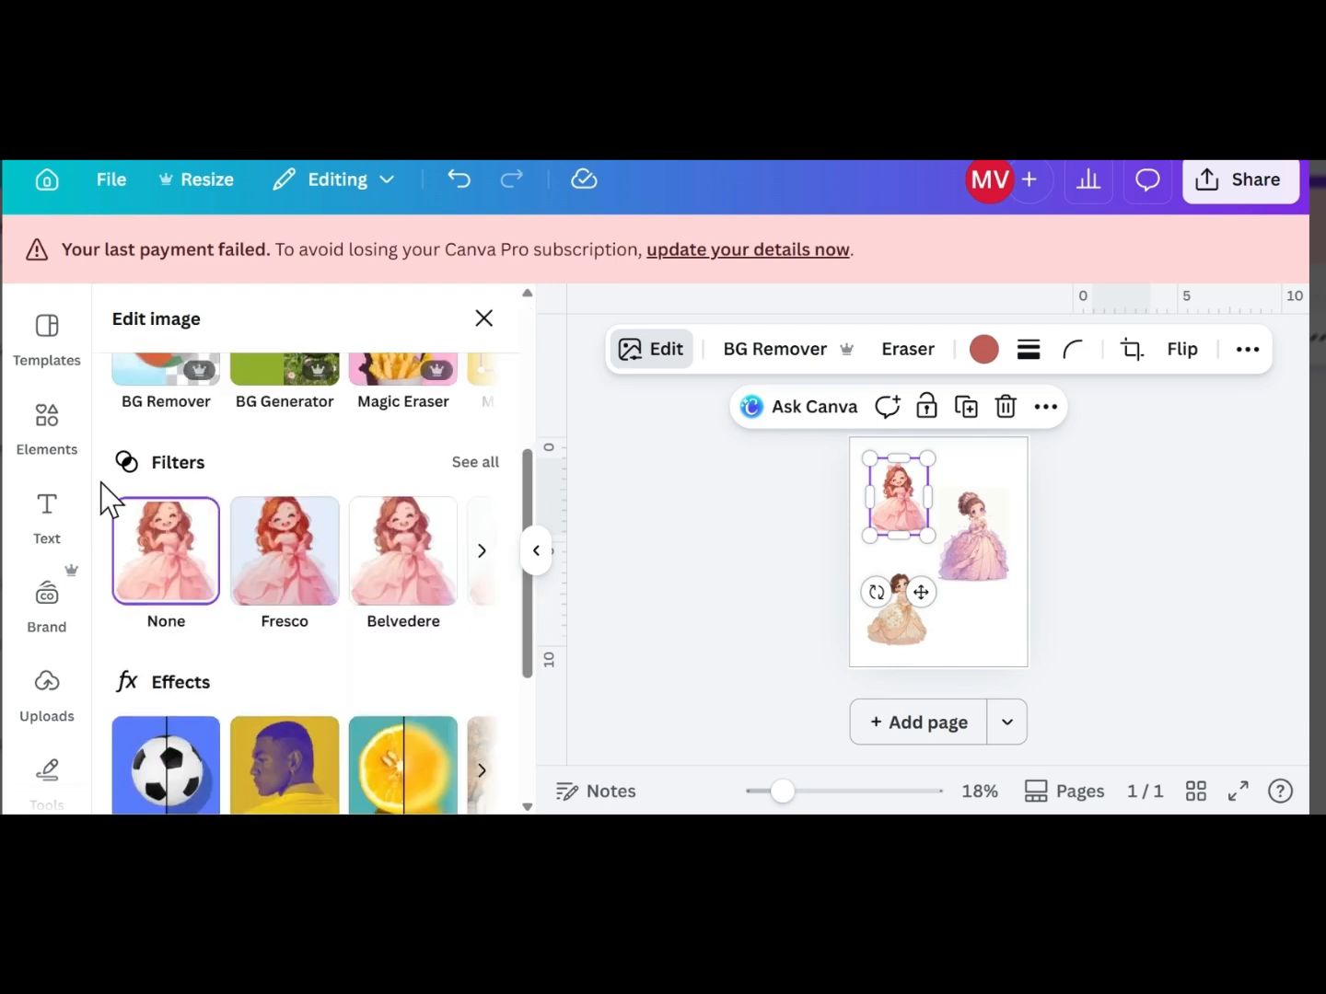
pyautogui.scroll(-3, 175, 571)
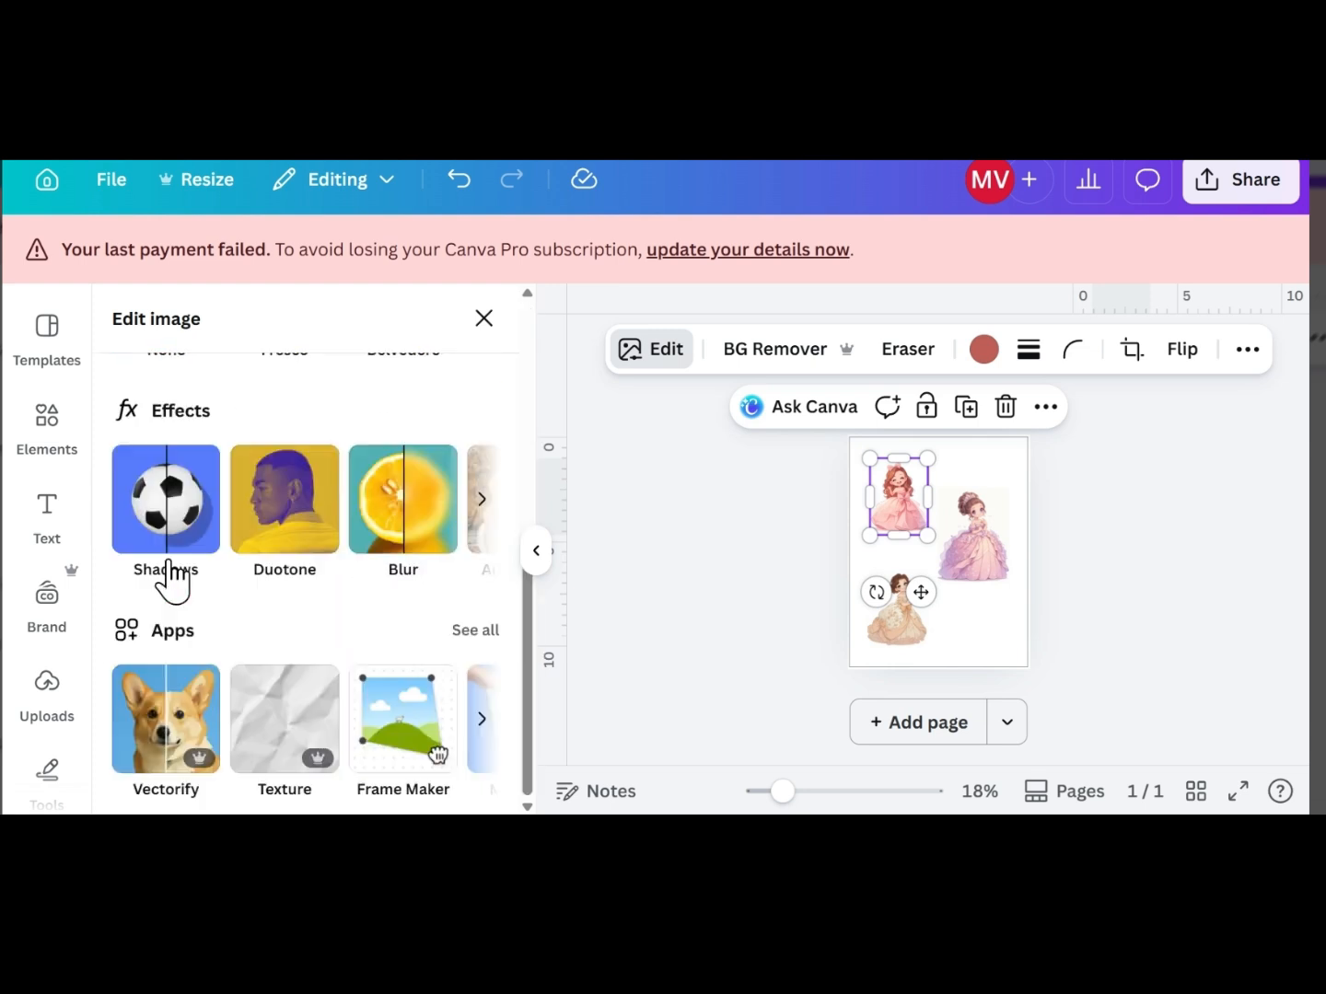
pyautogui.click(170, 571)
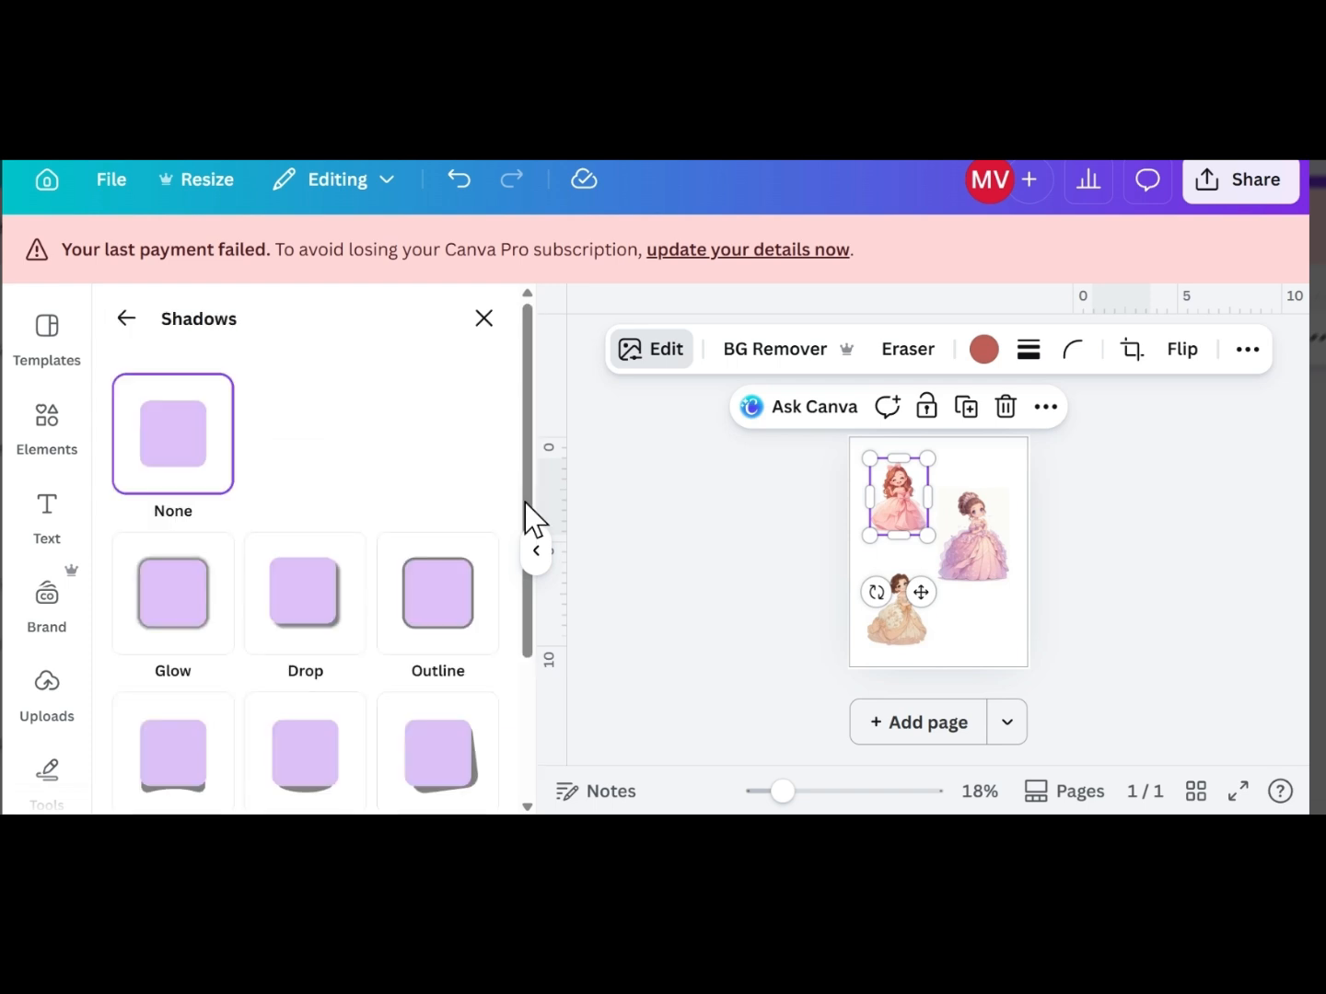
pyautogui.click(492, 552)
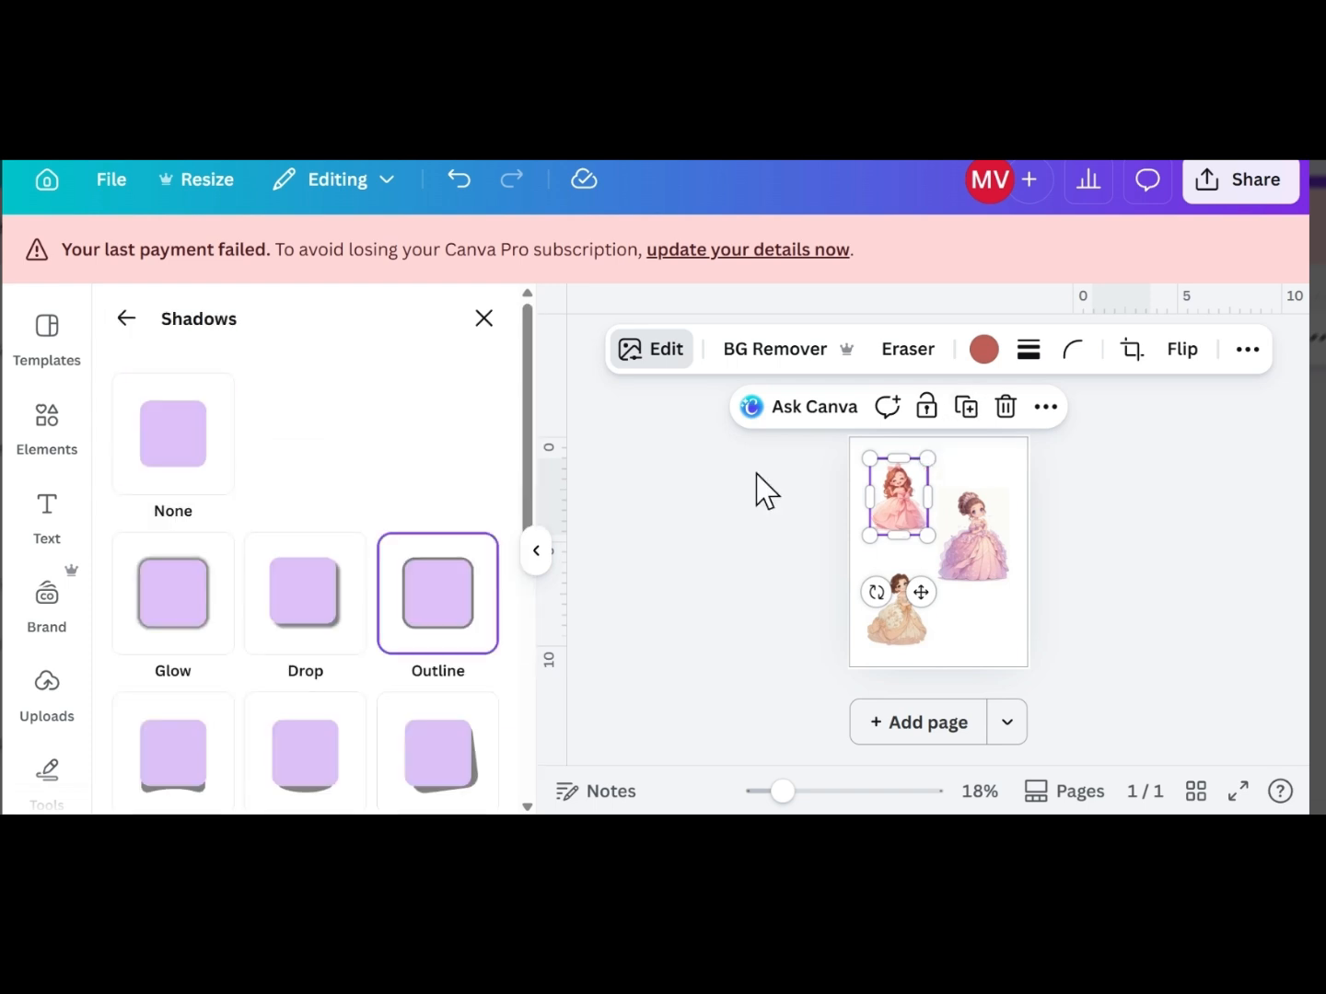
pyautogui.scroll(-4, 283, 755)
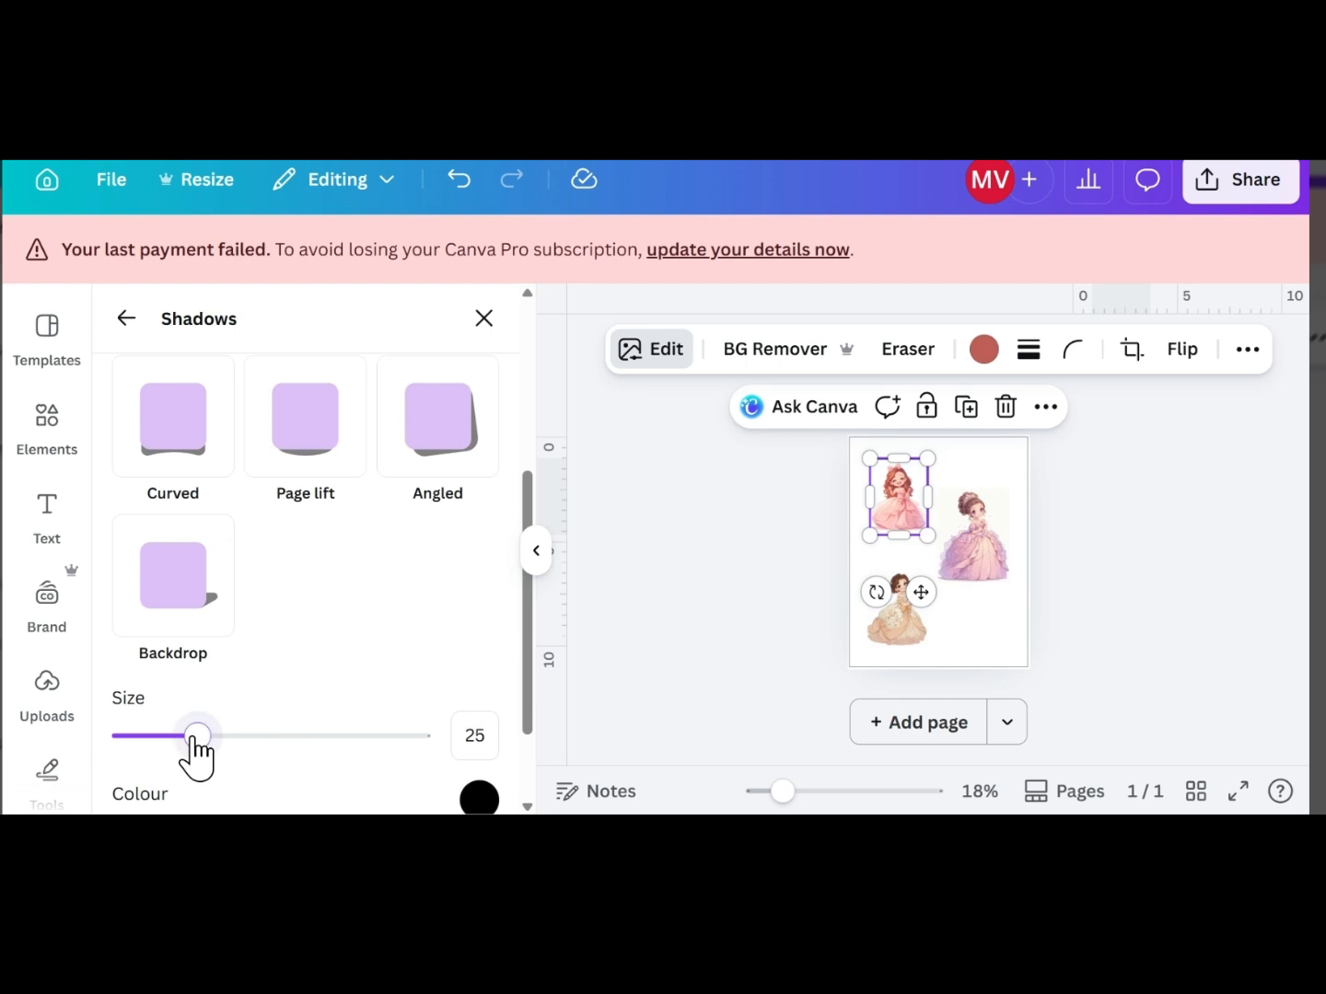
pyautogui.moveTo(196, 737)
pyautogui.mouseDown()
pyautogui.moveTo(529, 788)
pyautogui.moveTo(202, 743)
pyautogui.mouseUp()
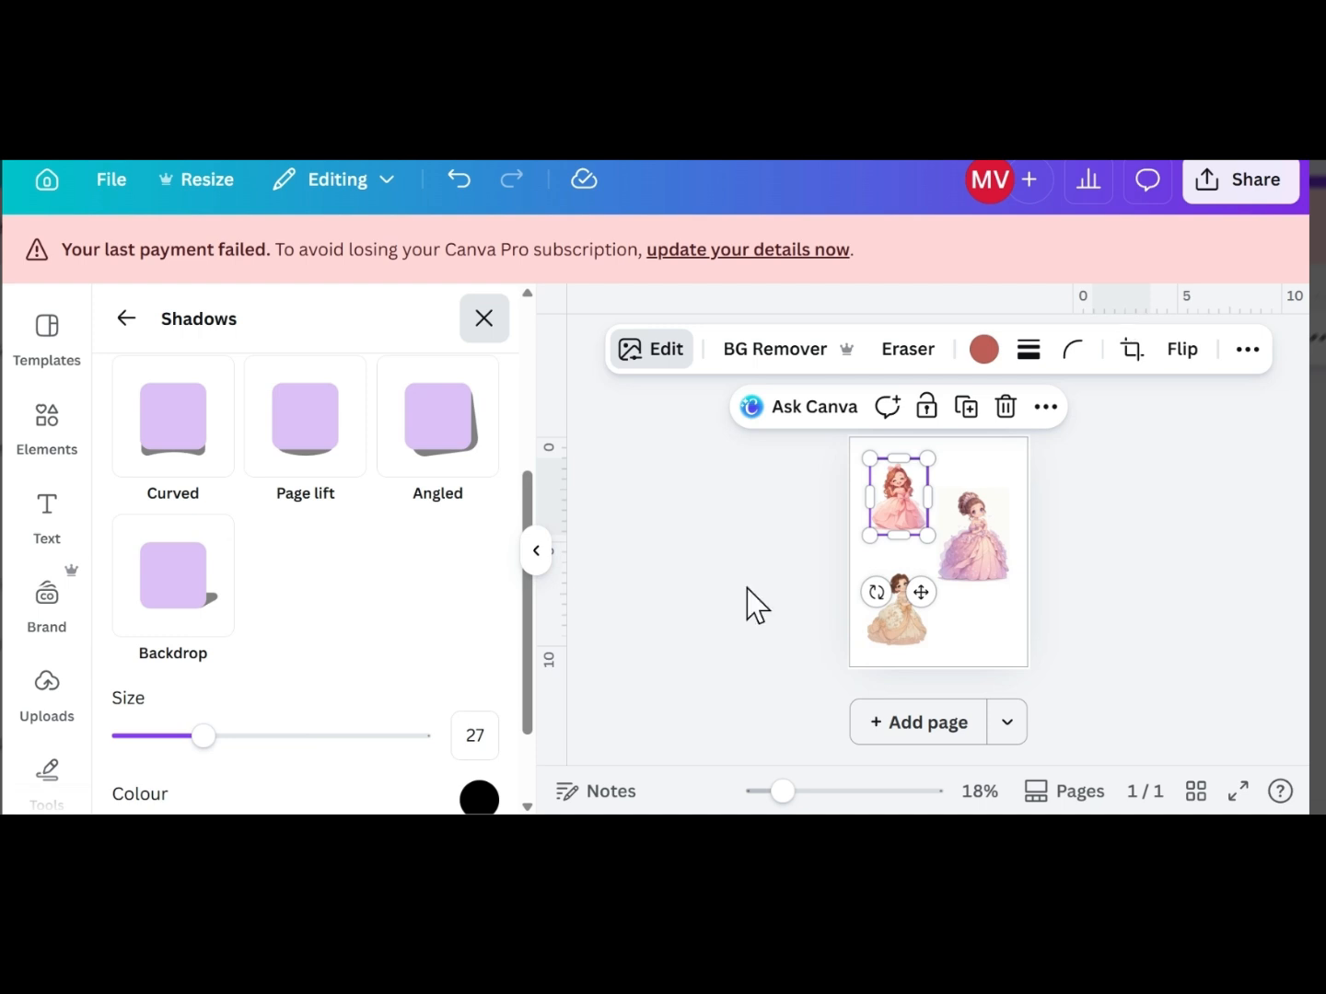
# Remove the backgrounds of the pink-dress, purple-gown and cream-gown princess images
pyautogui.click(908, 494)
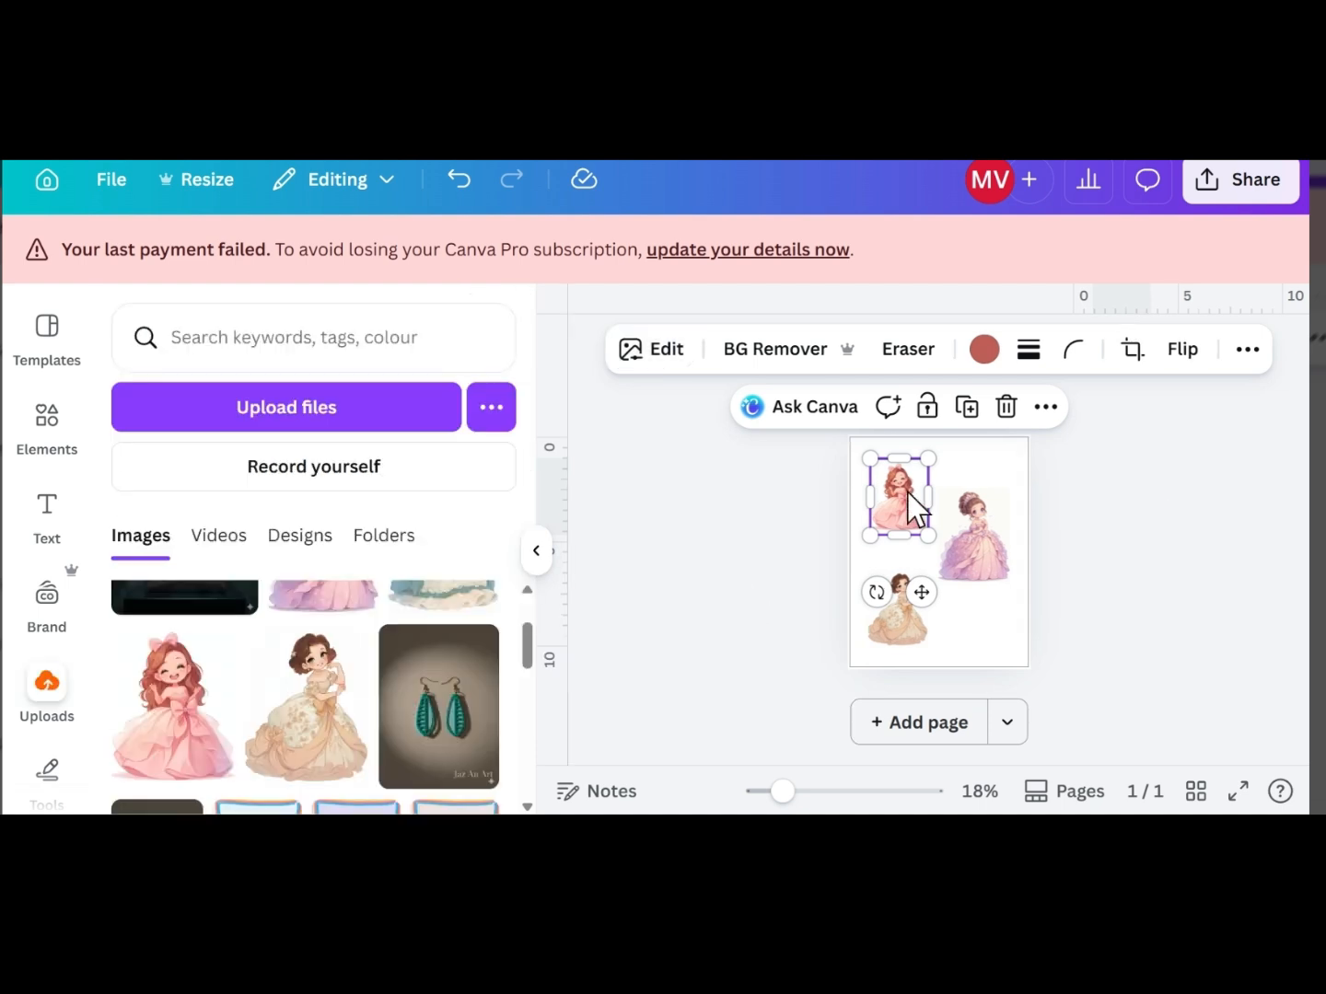
pyautogui.click(751, 352)
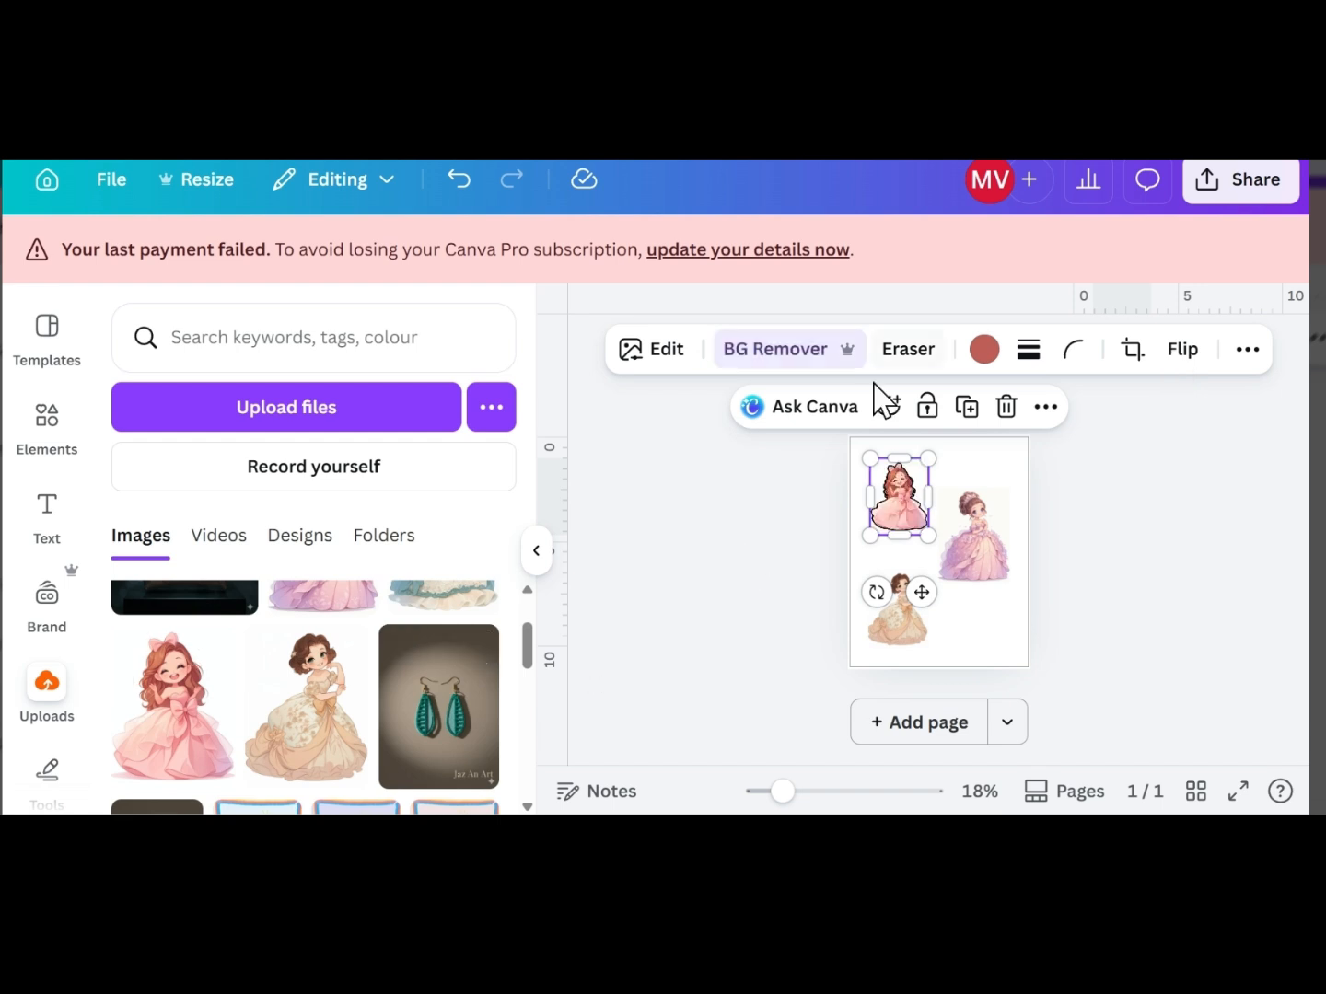
pyautogui.click(999, 585)
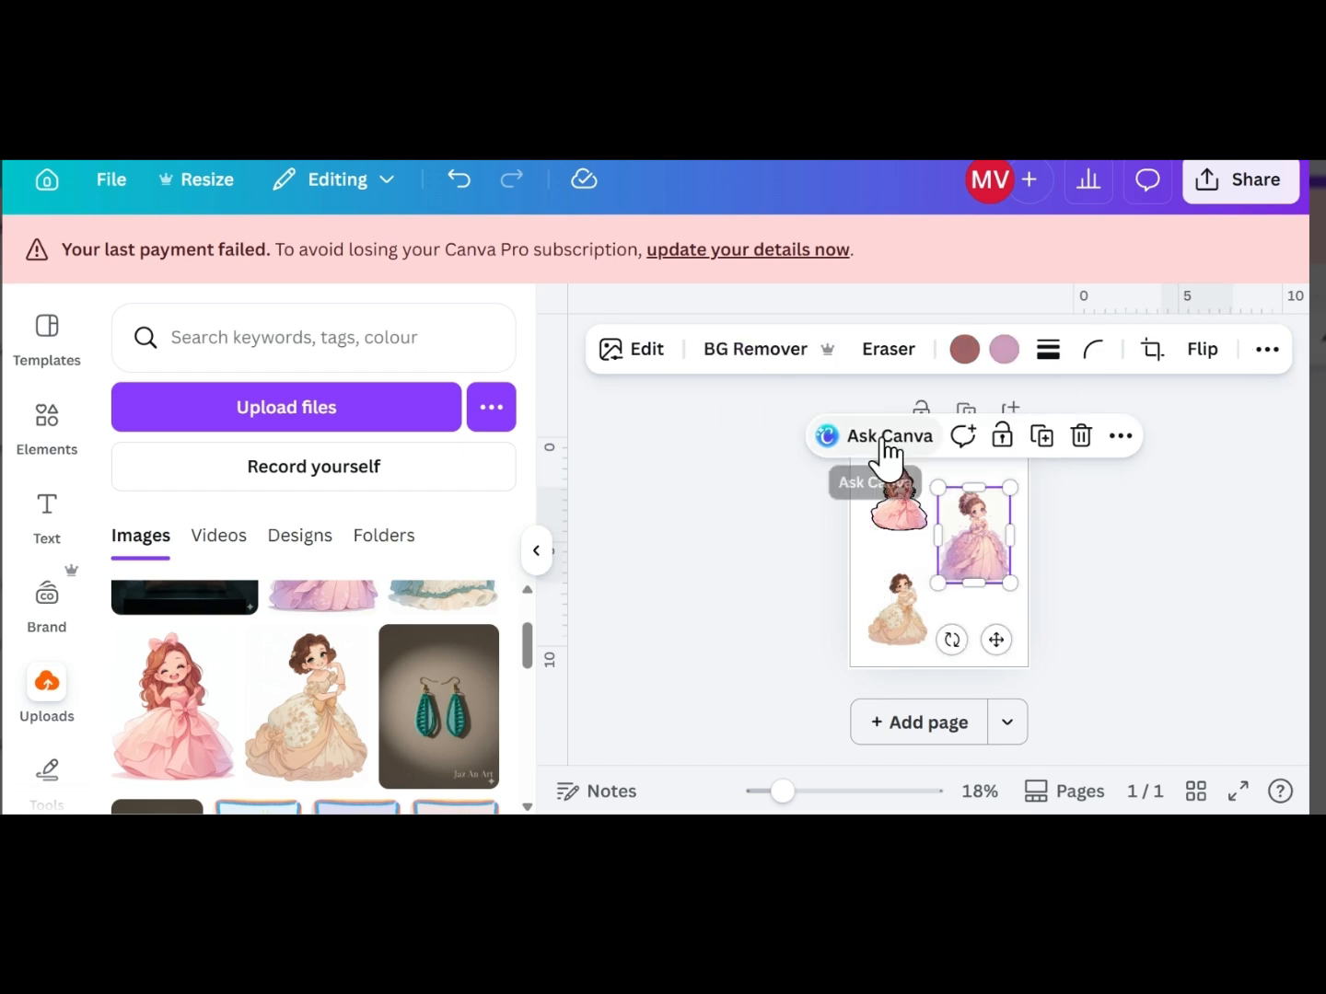
pyautogui.click(773, 354)
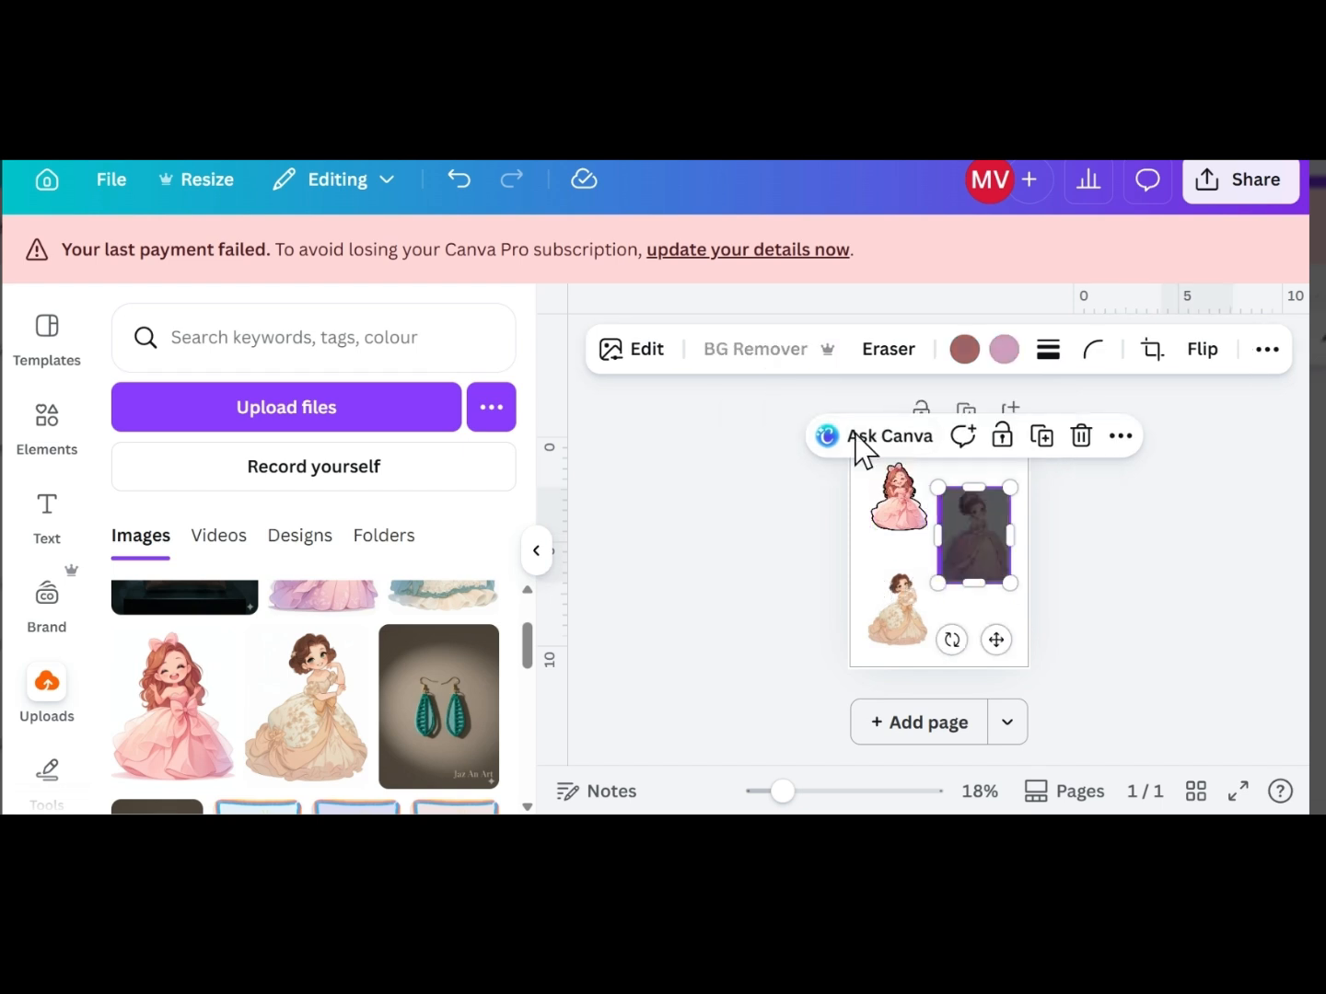
pyautogui.click(893, 632)
pyautogui.click(841, 350)
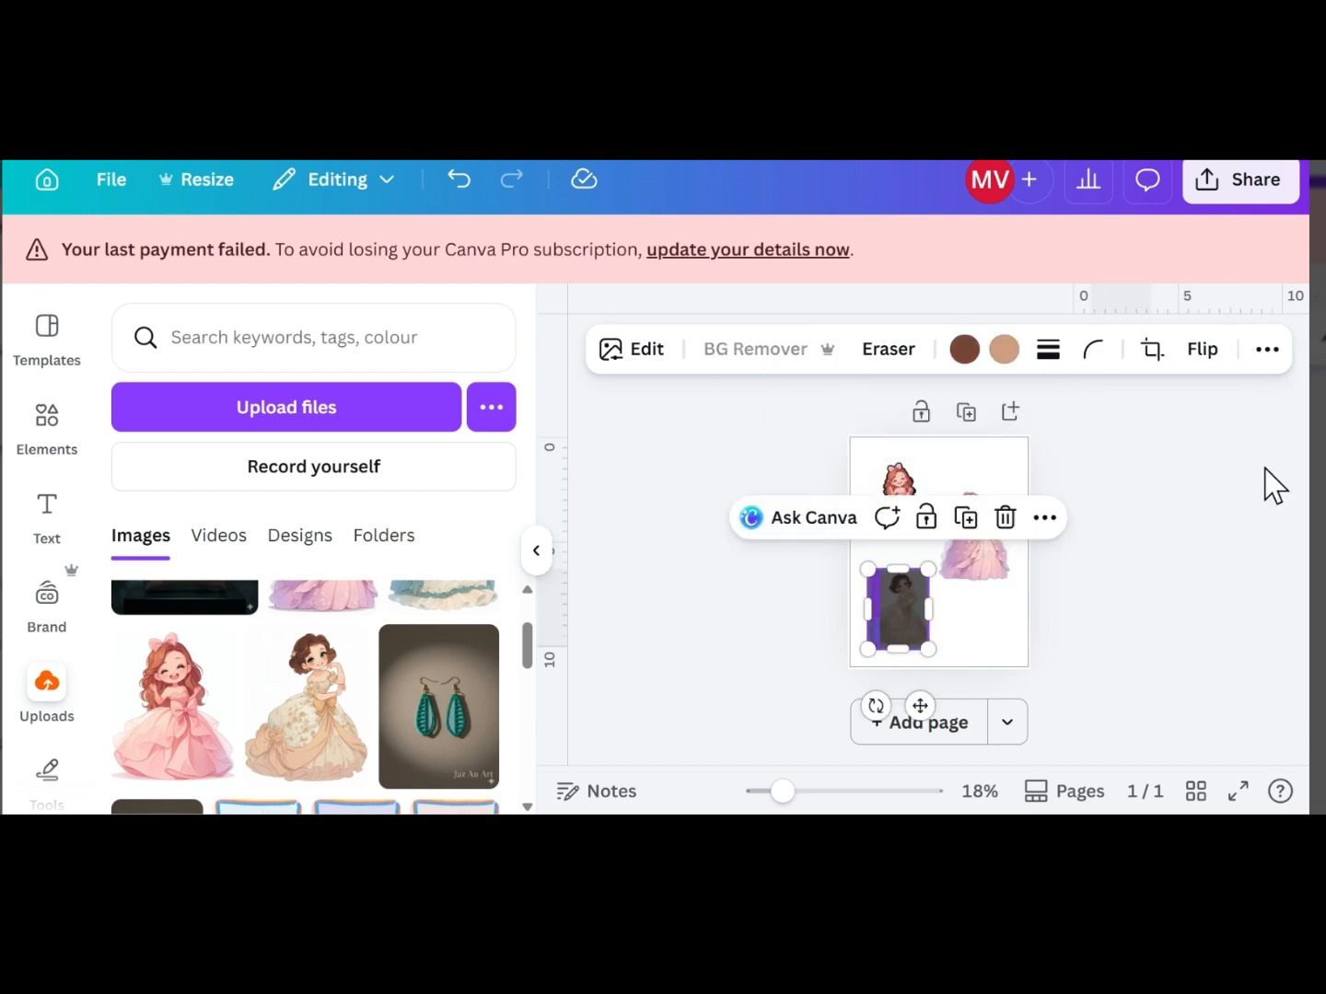
# Reopen the Outline shadow settings of the pink-dress princess
pyautogui.click(841, 793)
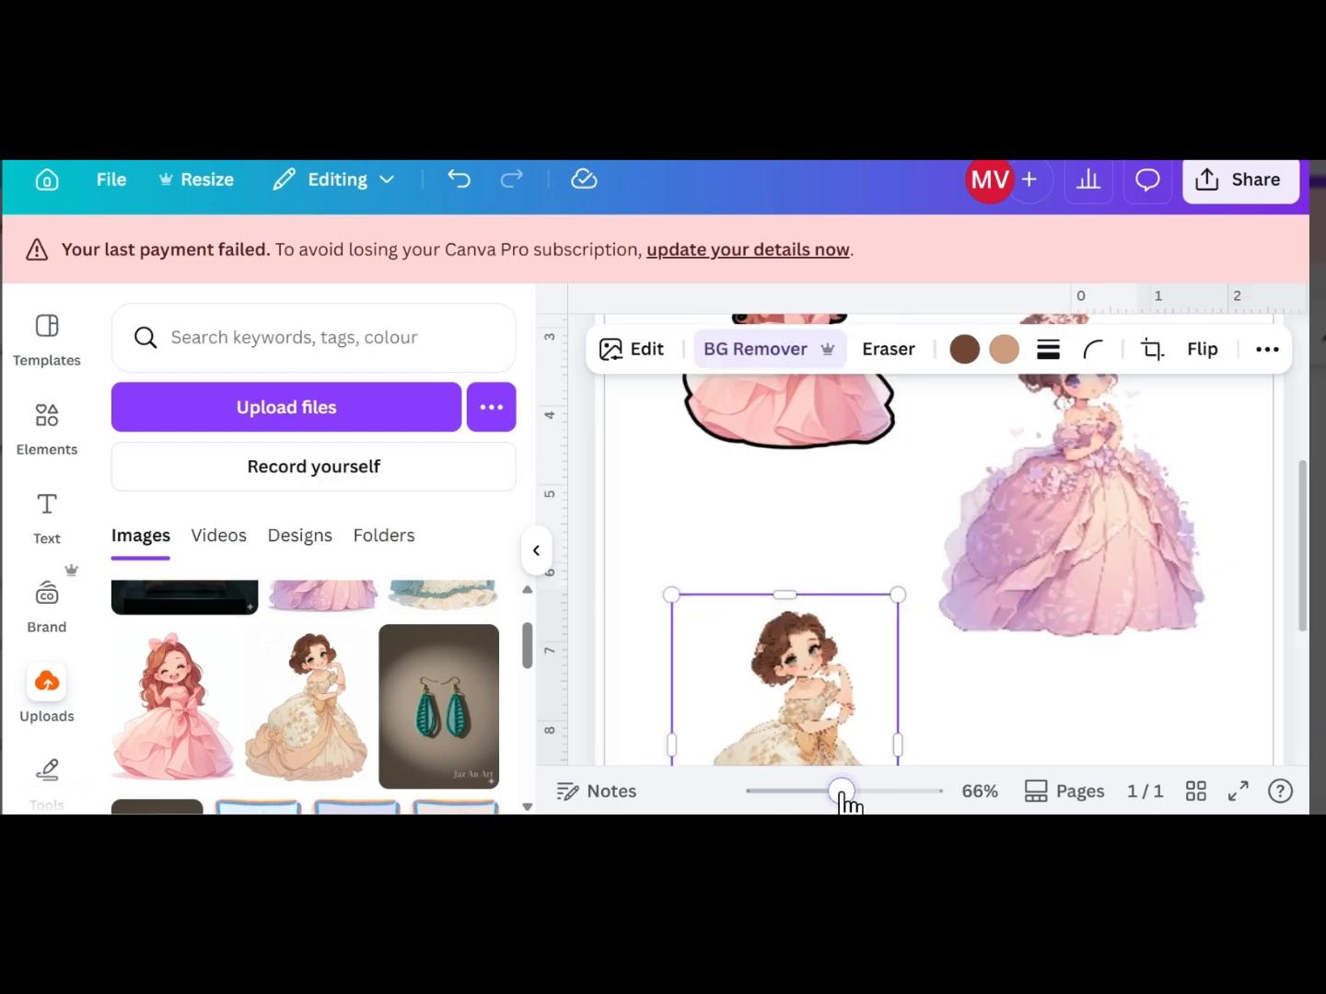
pyautogui.click(965, 674)
pyautogui.scroll(3, 874, 670)
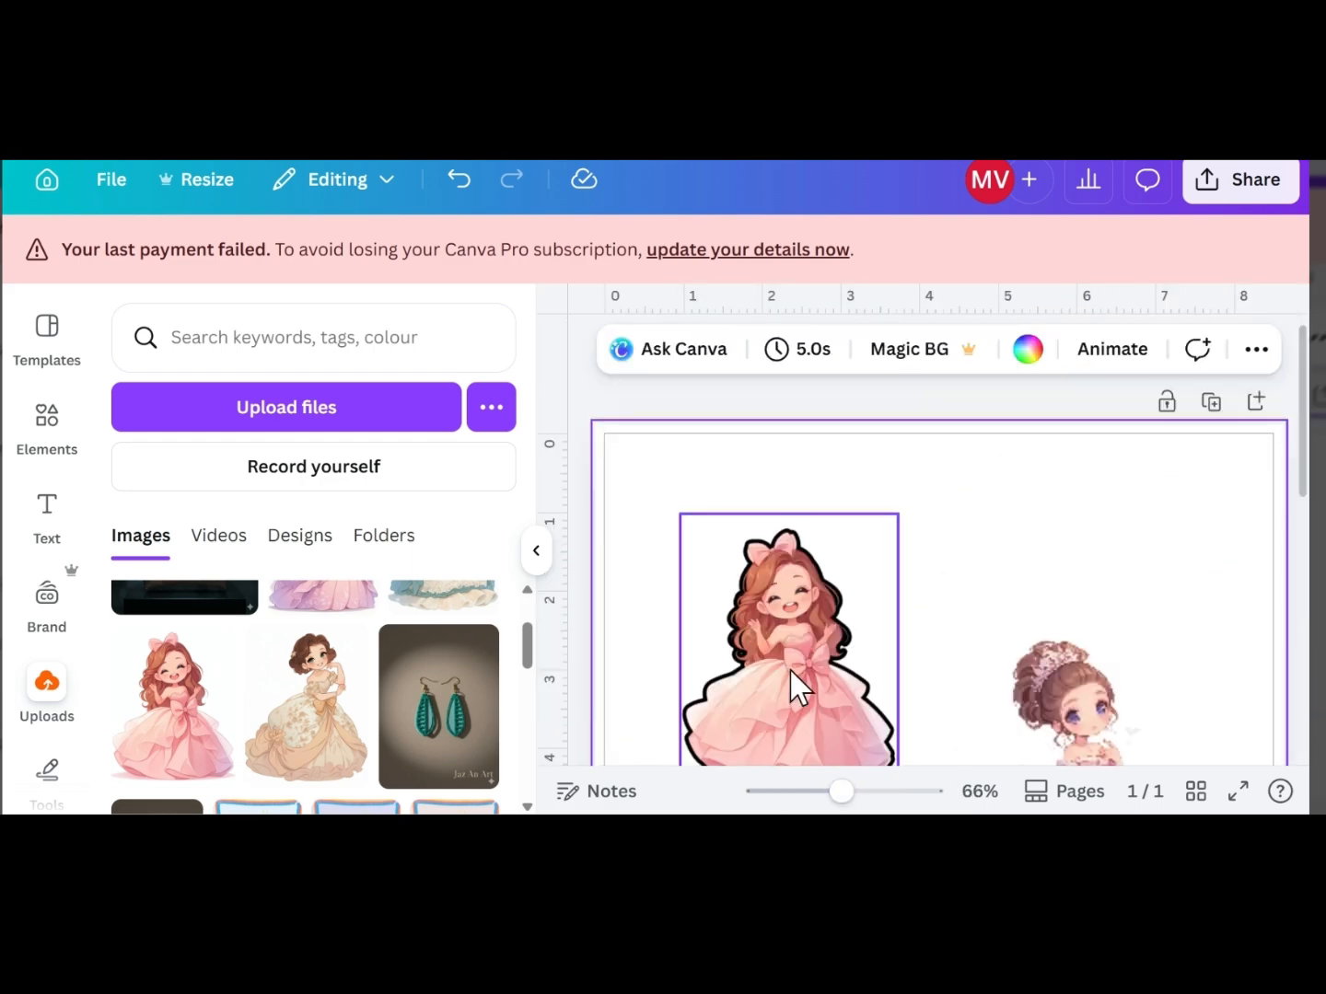
pyautogui.click(790, 667)
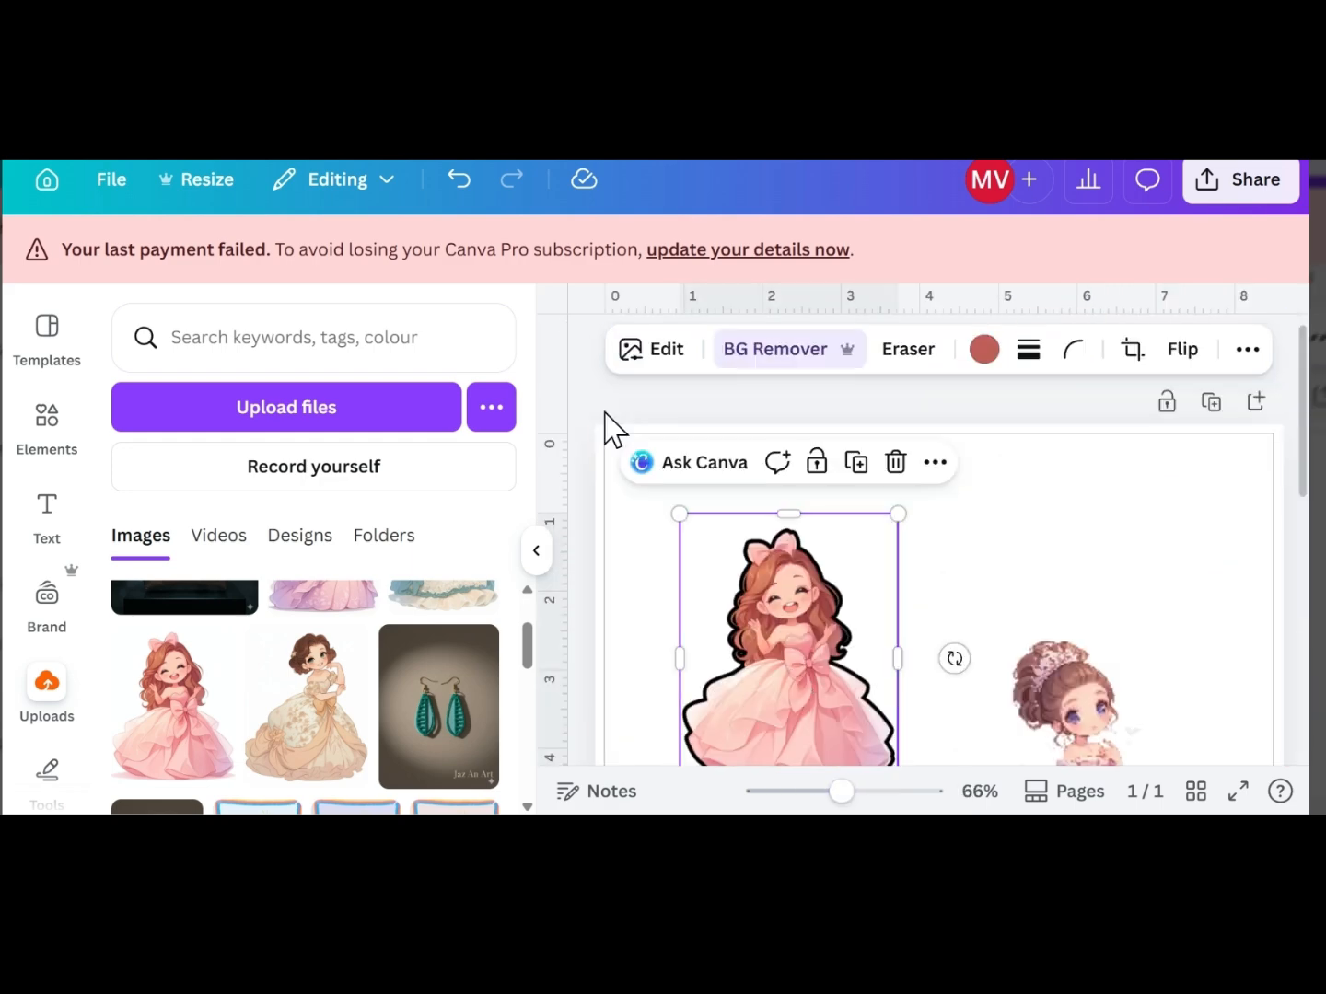
pyautogui.click(682, 353)
pyautogui.scroll(-5, 256, 705)
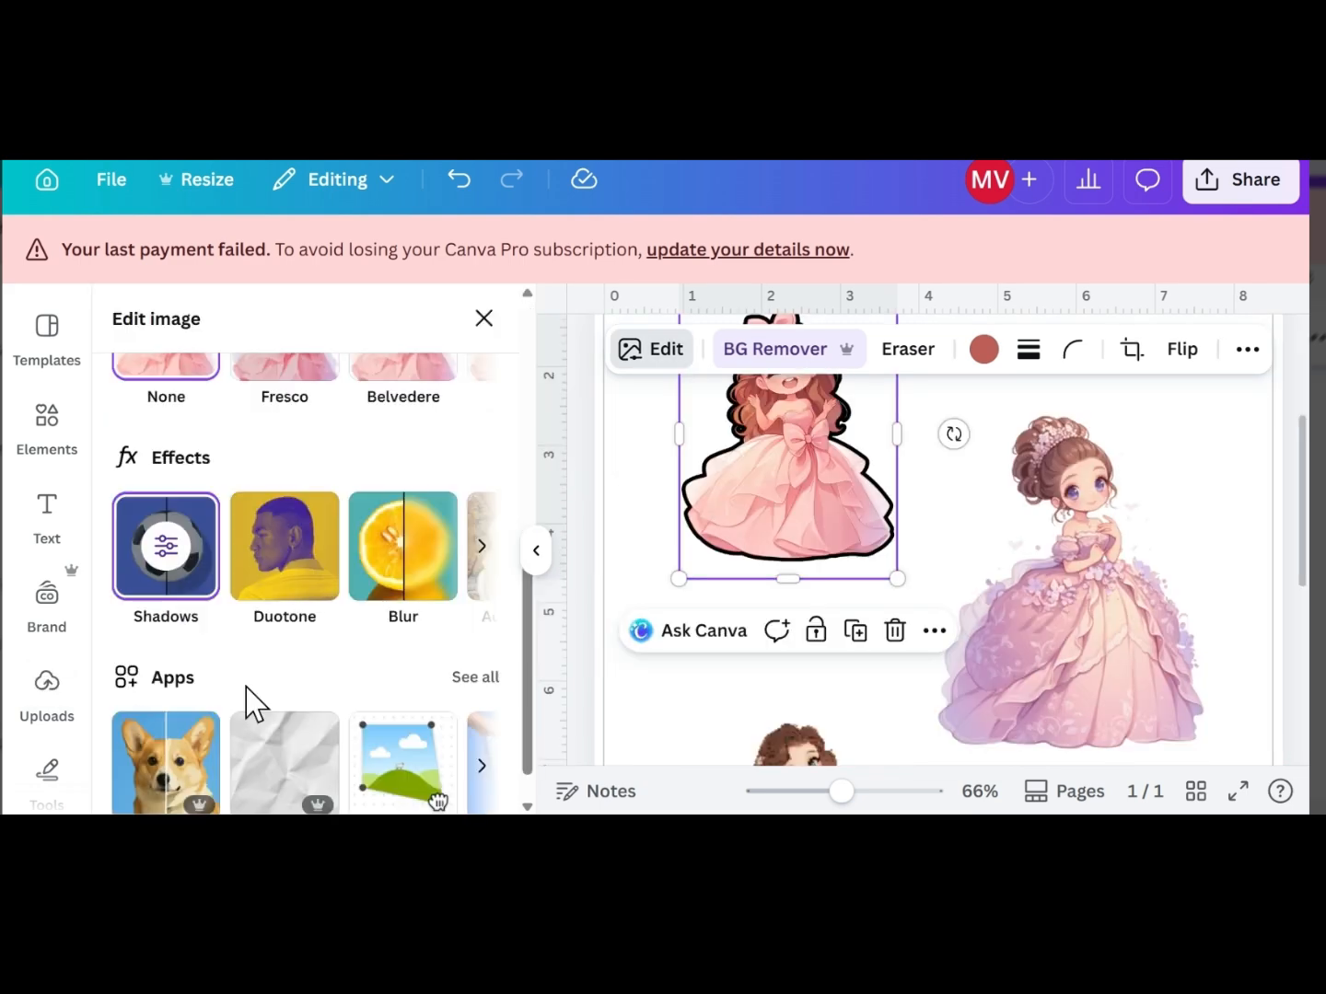
pyautogui.scroll(-1, 202, 520)
pyautogui.click(199, 523)
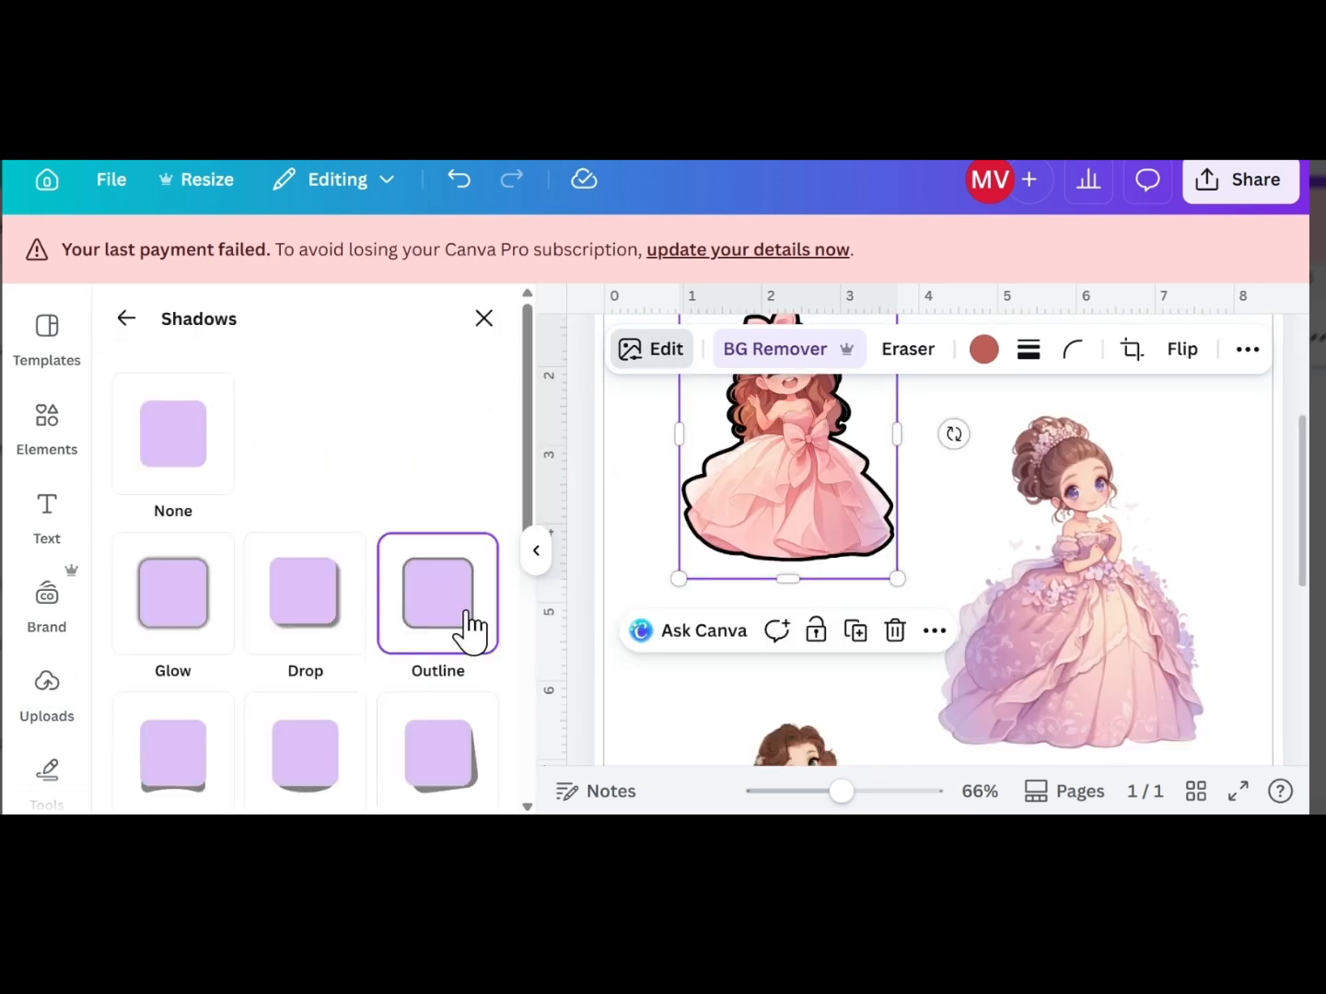
# Increase the outline size of the pink-dress princess to 63
pyautogui.scroll(-5, 542, 624)
pyautogui.scroll(-1, 1077, 598)
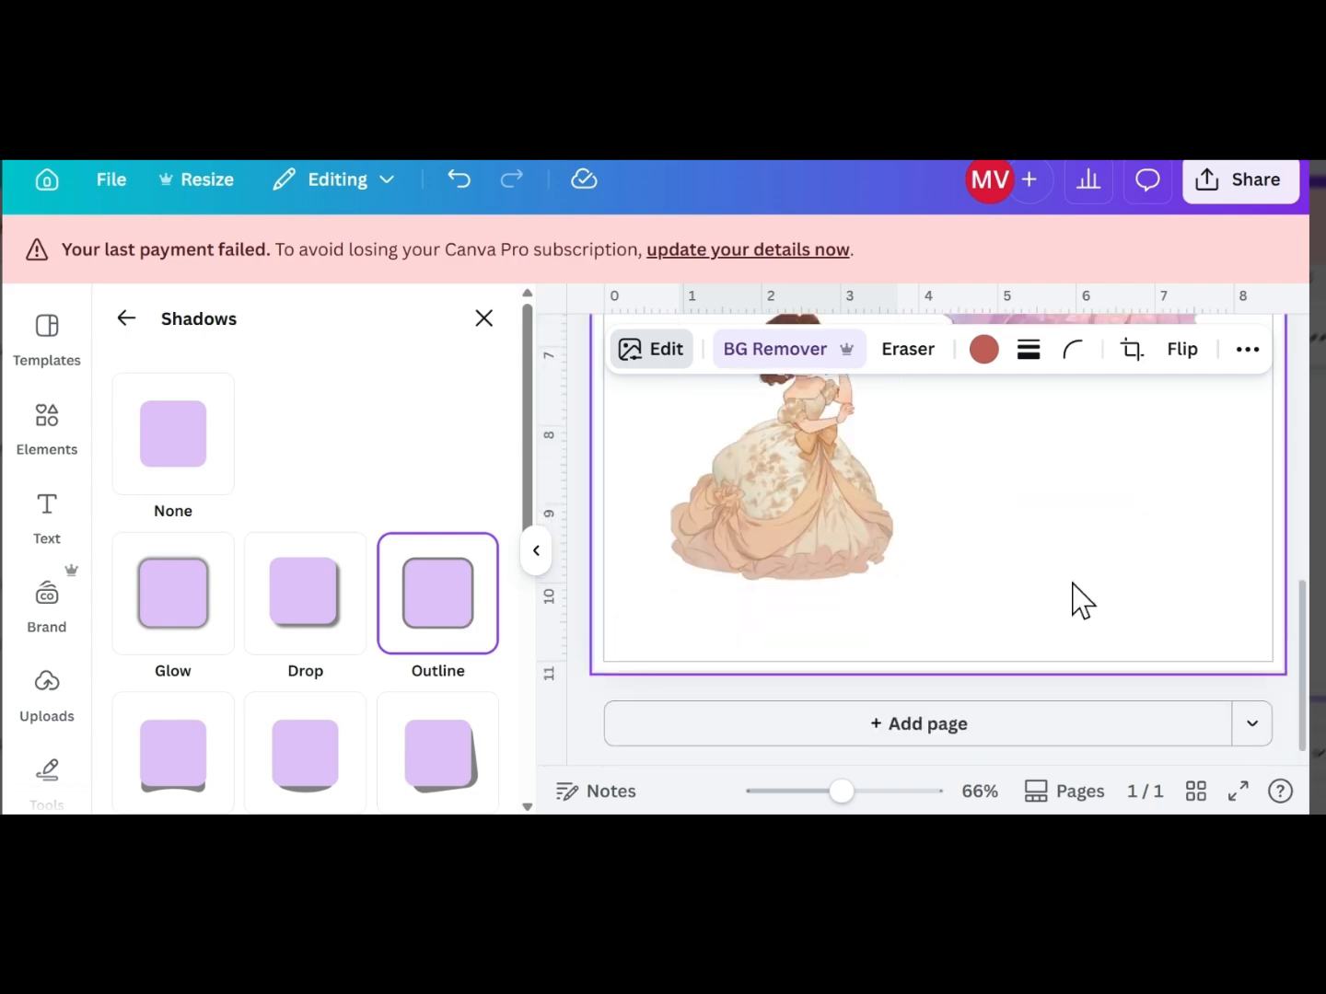
pyautogui.scroll(8, 1083, 601)
pyautogui.scroll(-2, 642, 541)
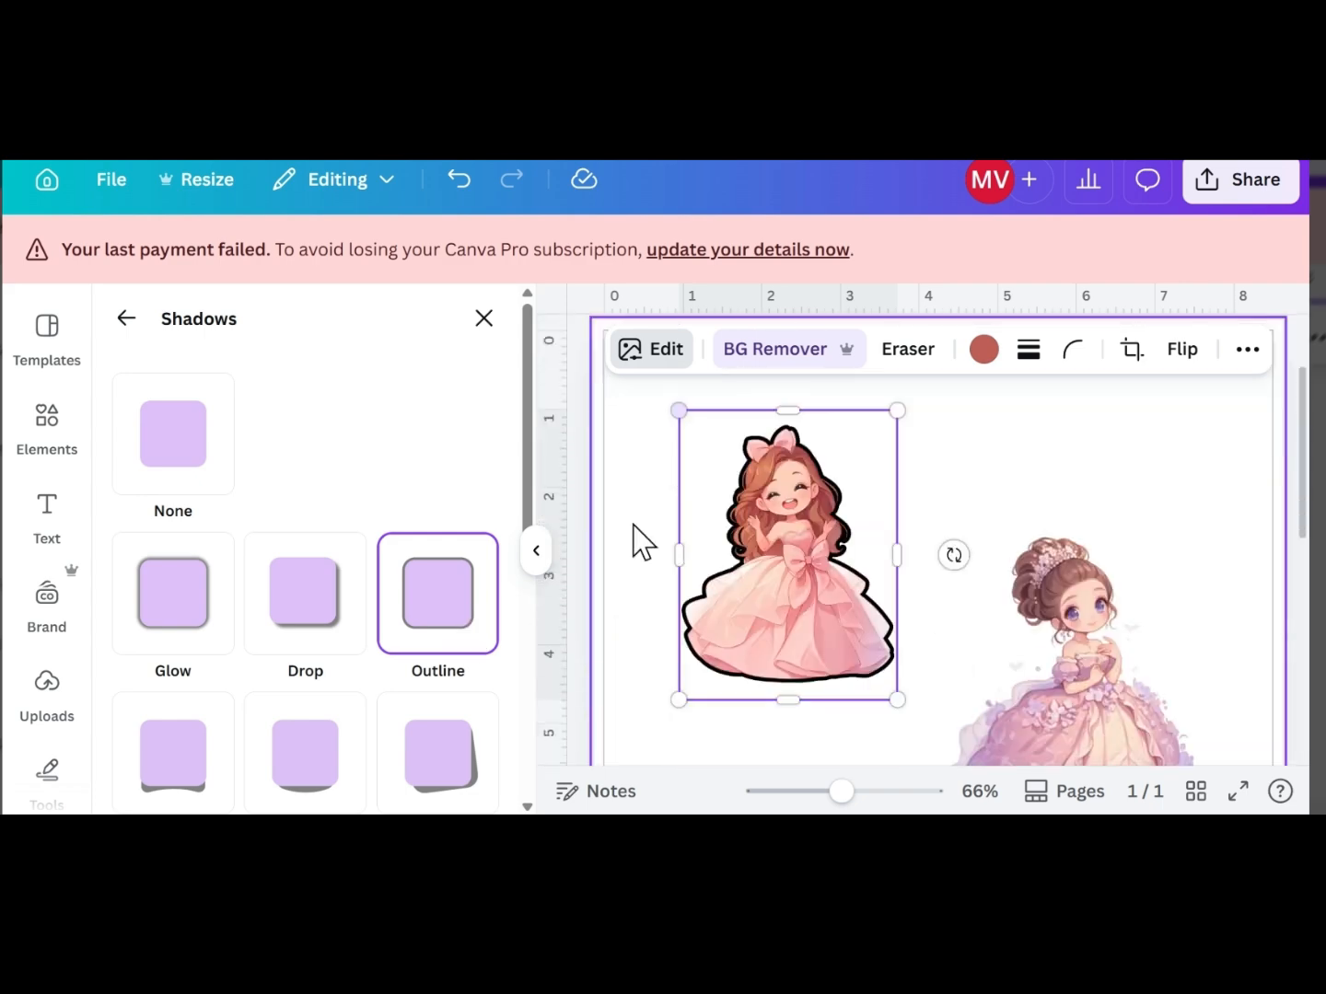
pyautogui.moveTo(533, 498); pyautogui.dragTo(513, 737)
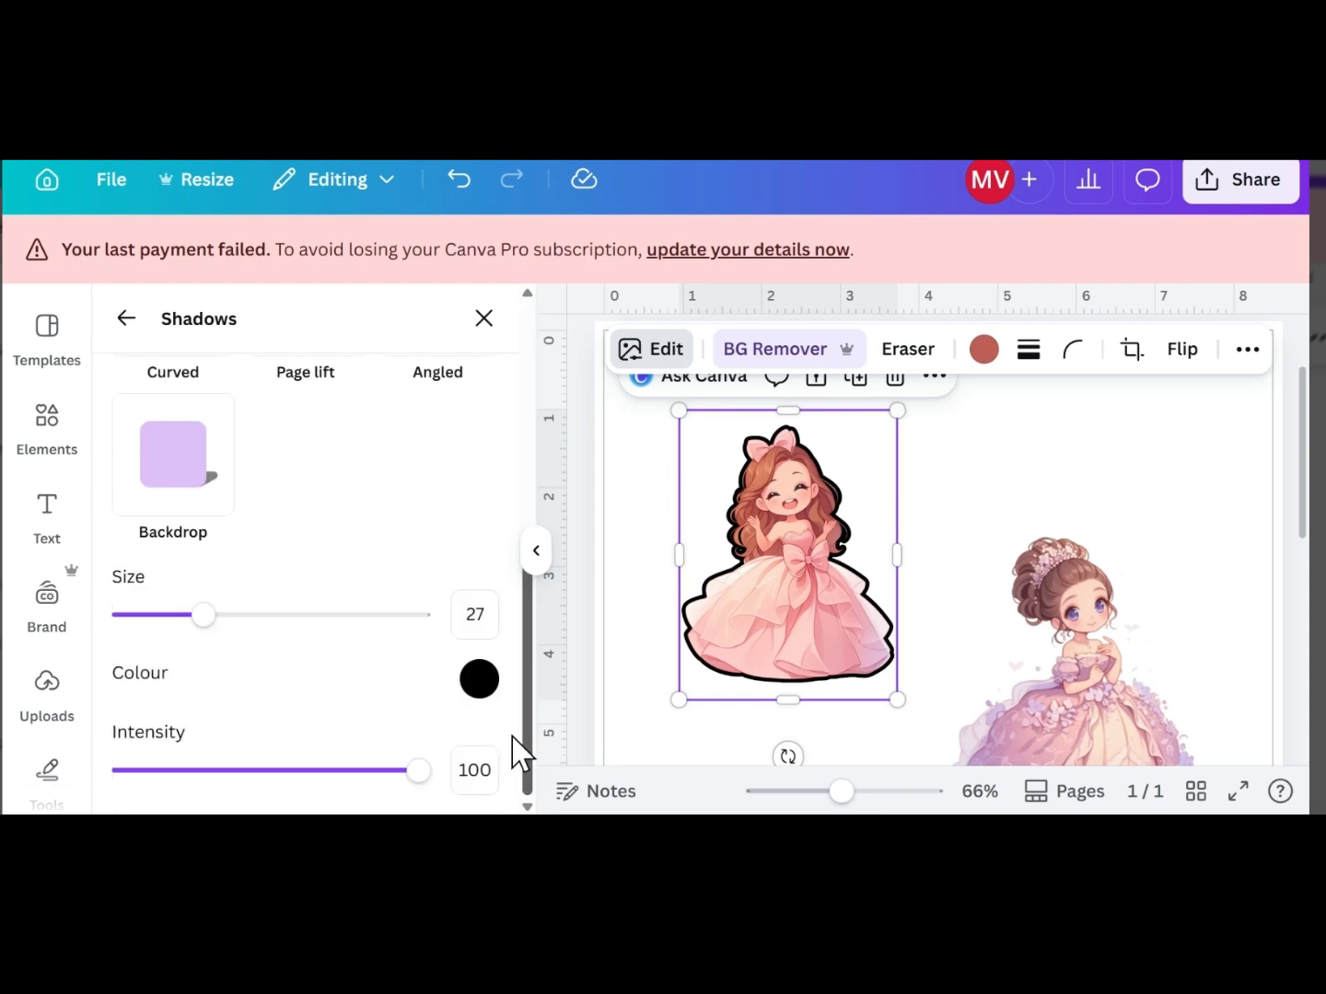
pyautogui.moveTo(184, 613); pyautogui.dragTo(313, 617)
# Change the pink-dress princess's outline colour to #FFFFFF and set its size to 100
pyautogui.click(479, 682)
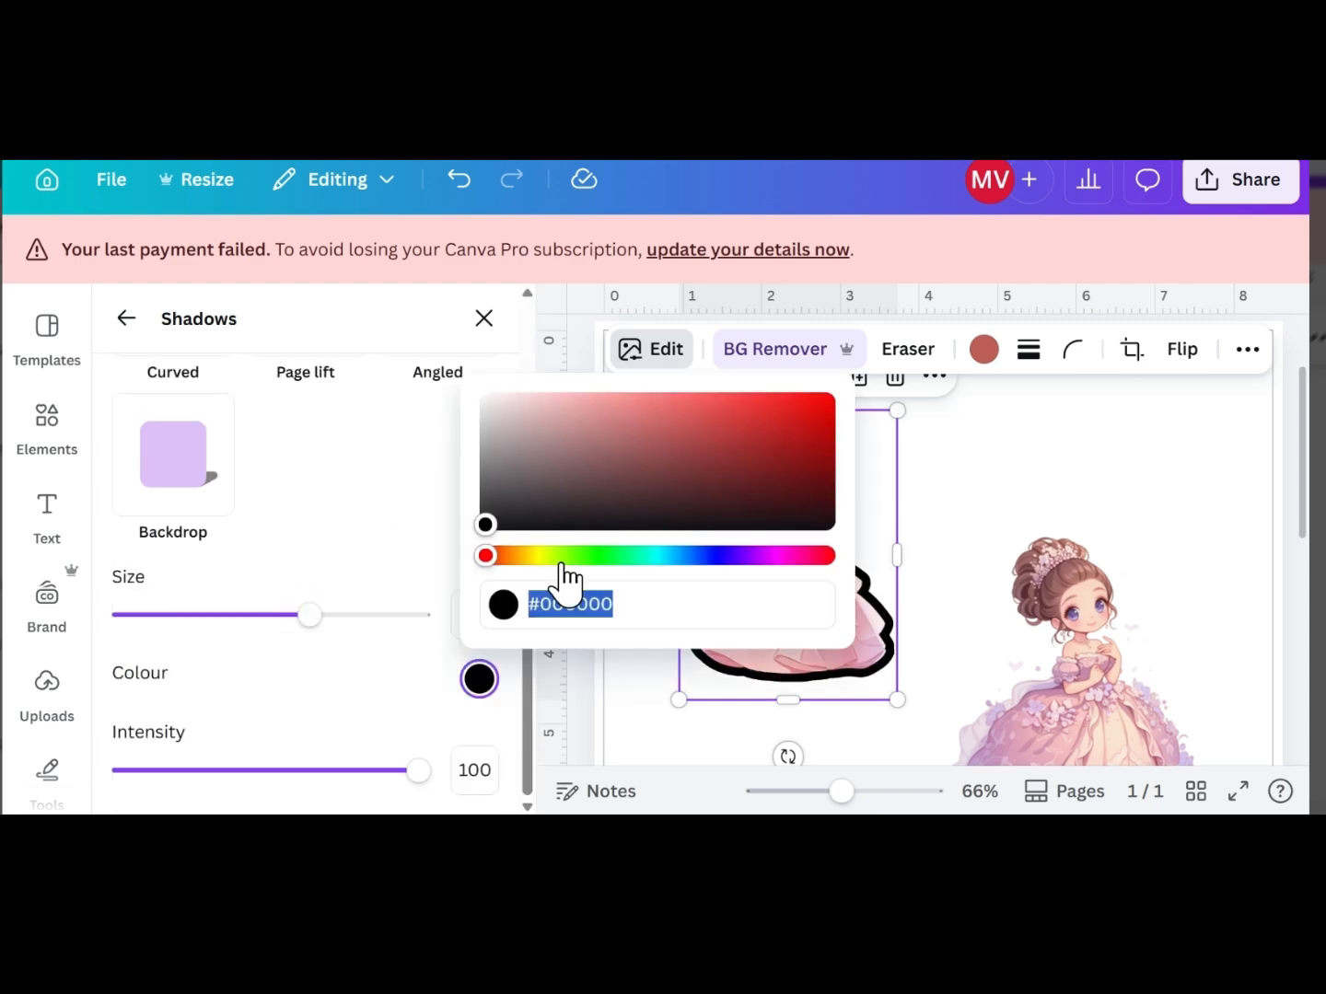
pyautogui.write('#FFFFFF')
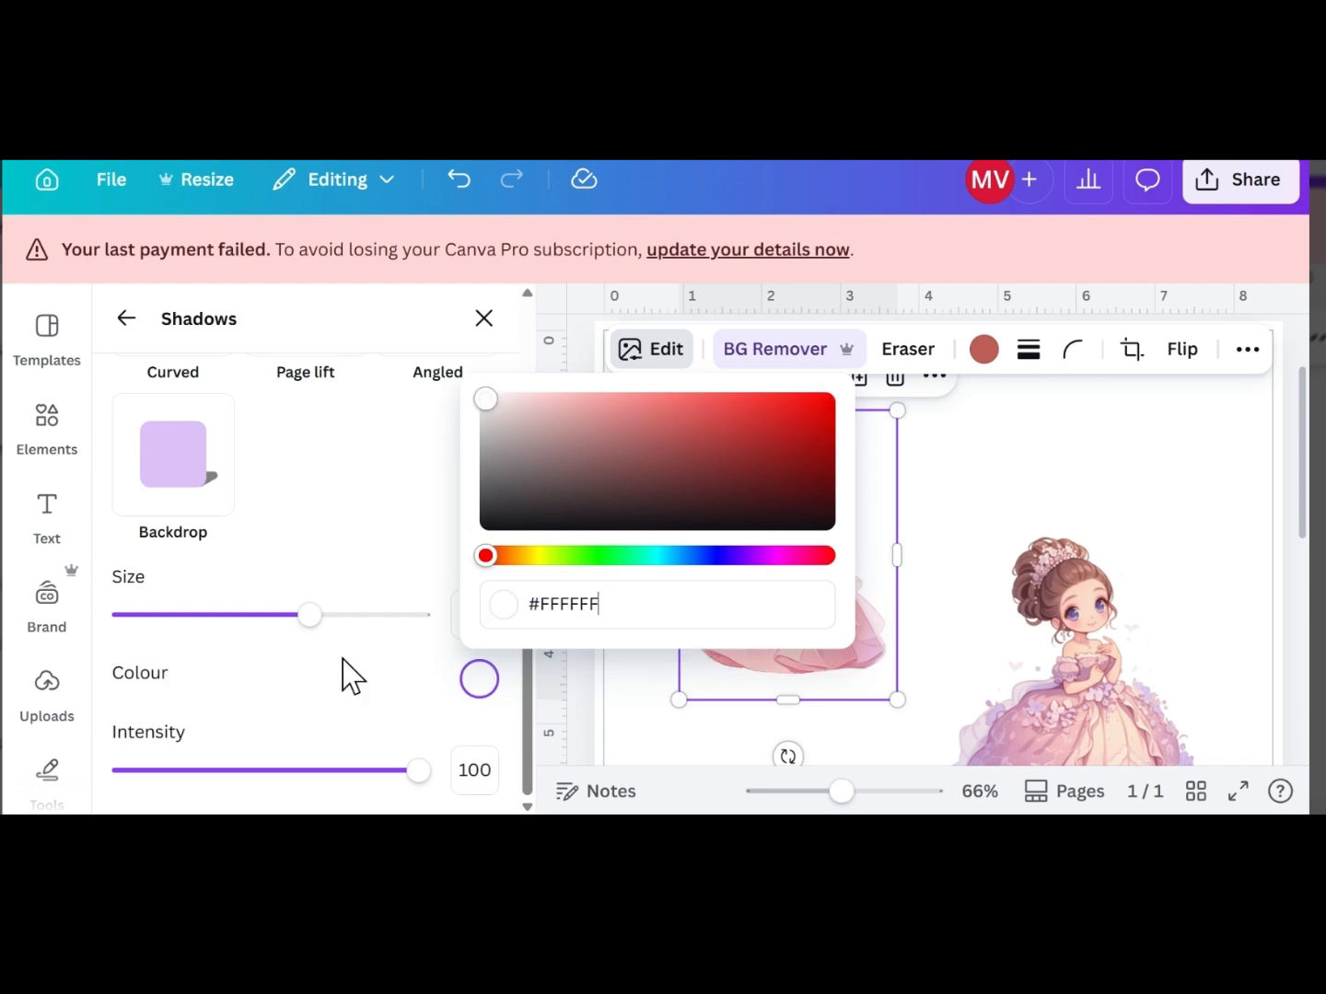
pyautogui.click(477, 684)
pyautogui.click(473, 684)
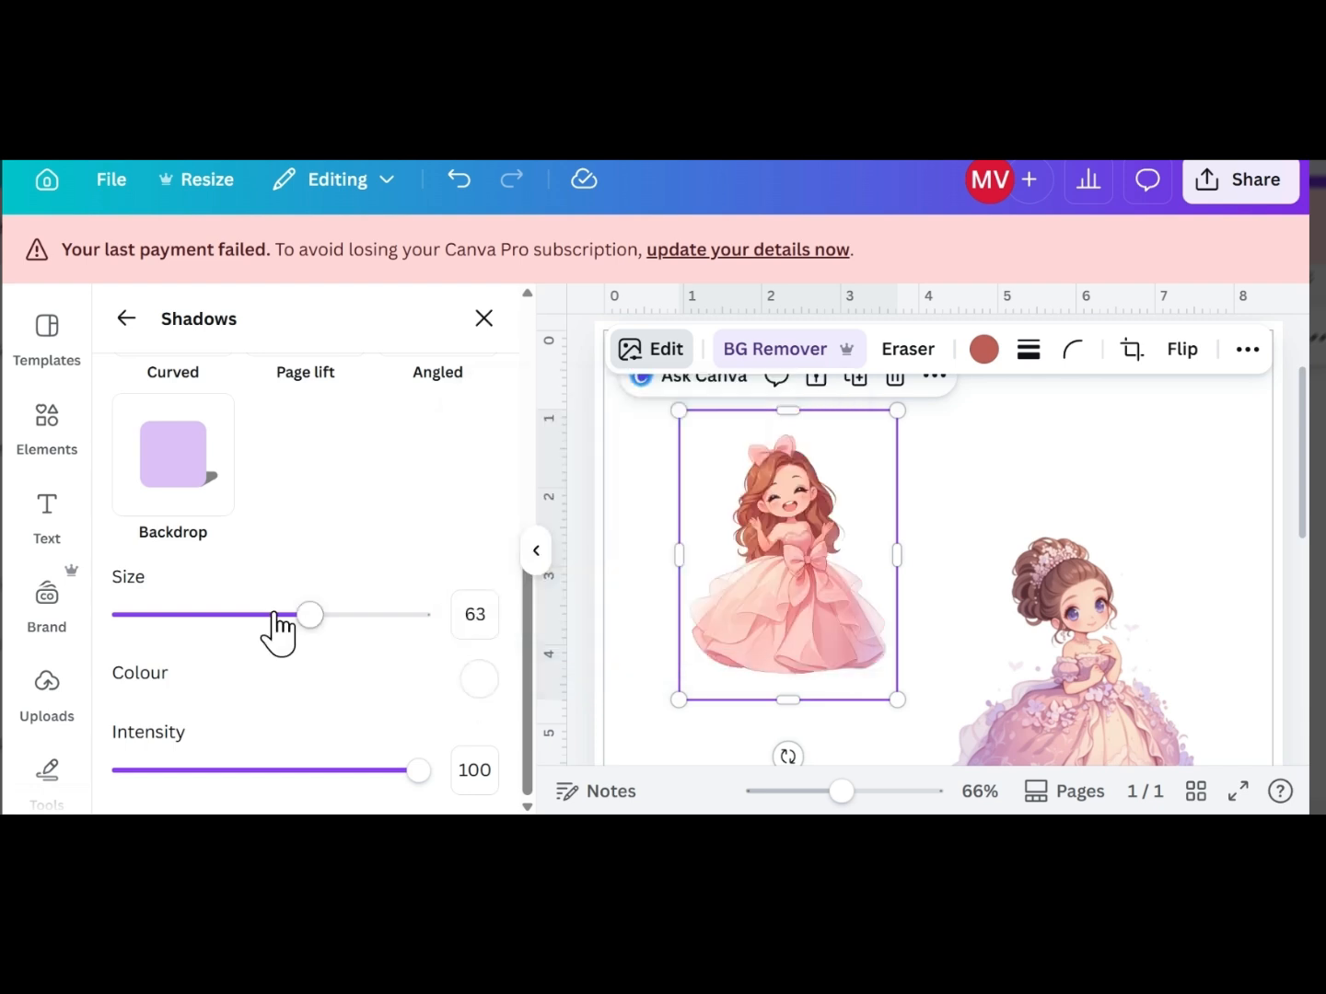
pyautogui.moveTo(276, 634); pyautogui.dragTo(468, 661)
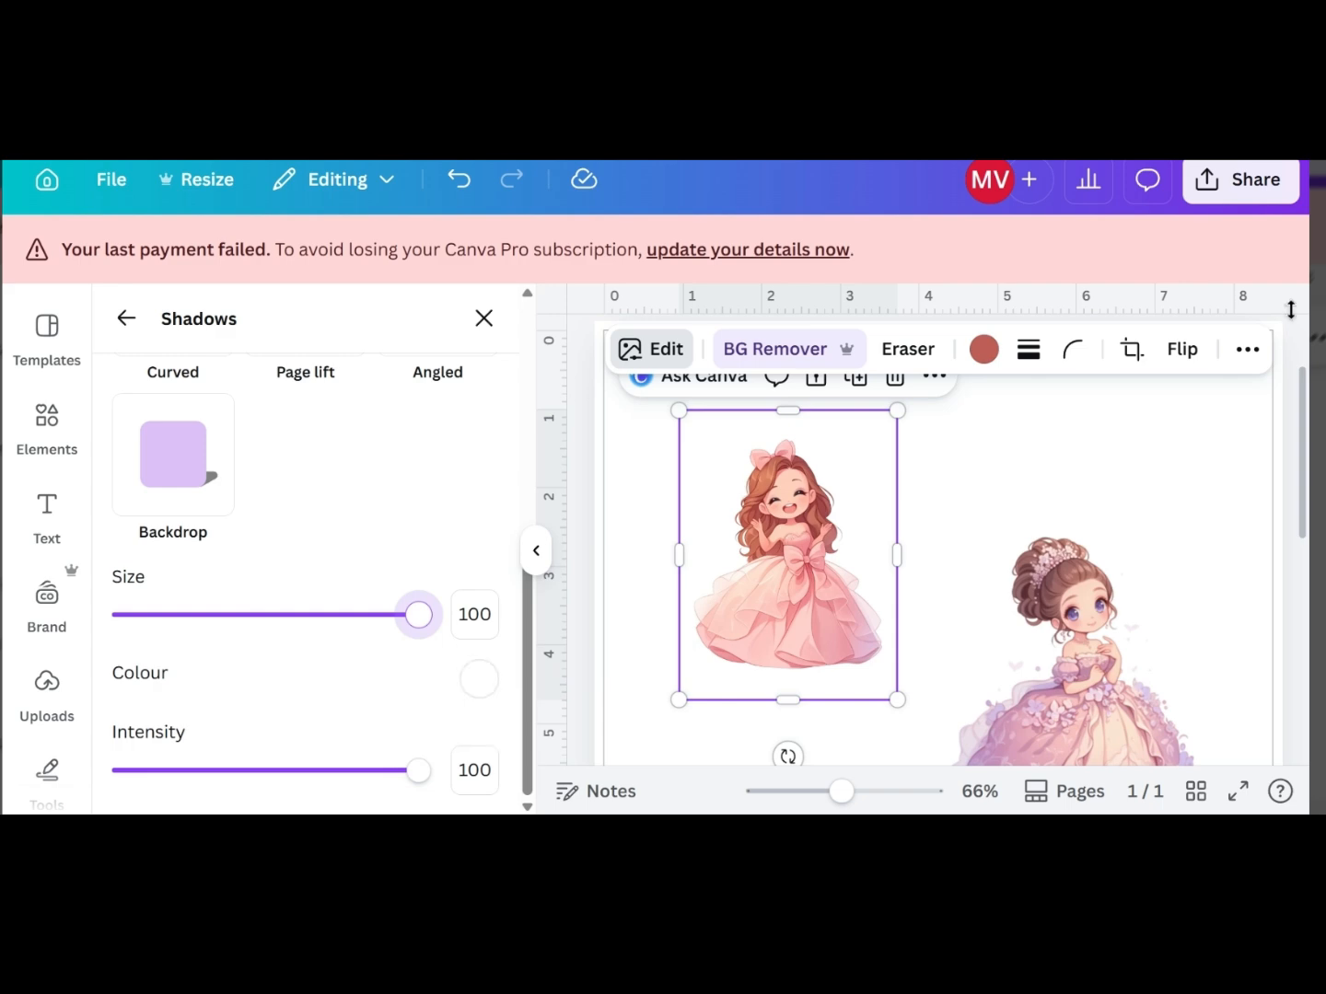
# Add the recently used pink gradient image to the page and send it to the back behind the princesses
pyautogui.click(1029, 445)
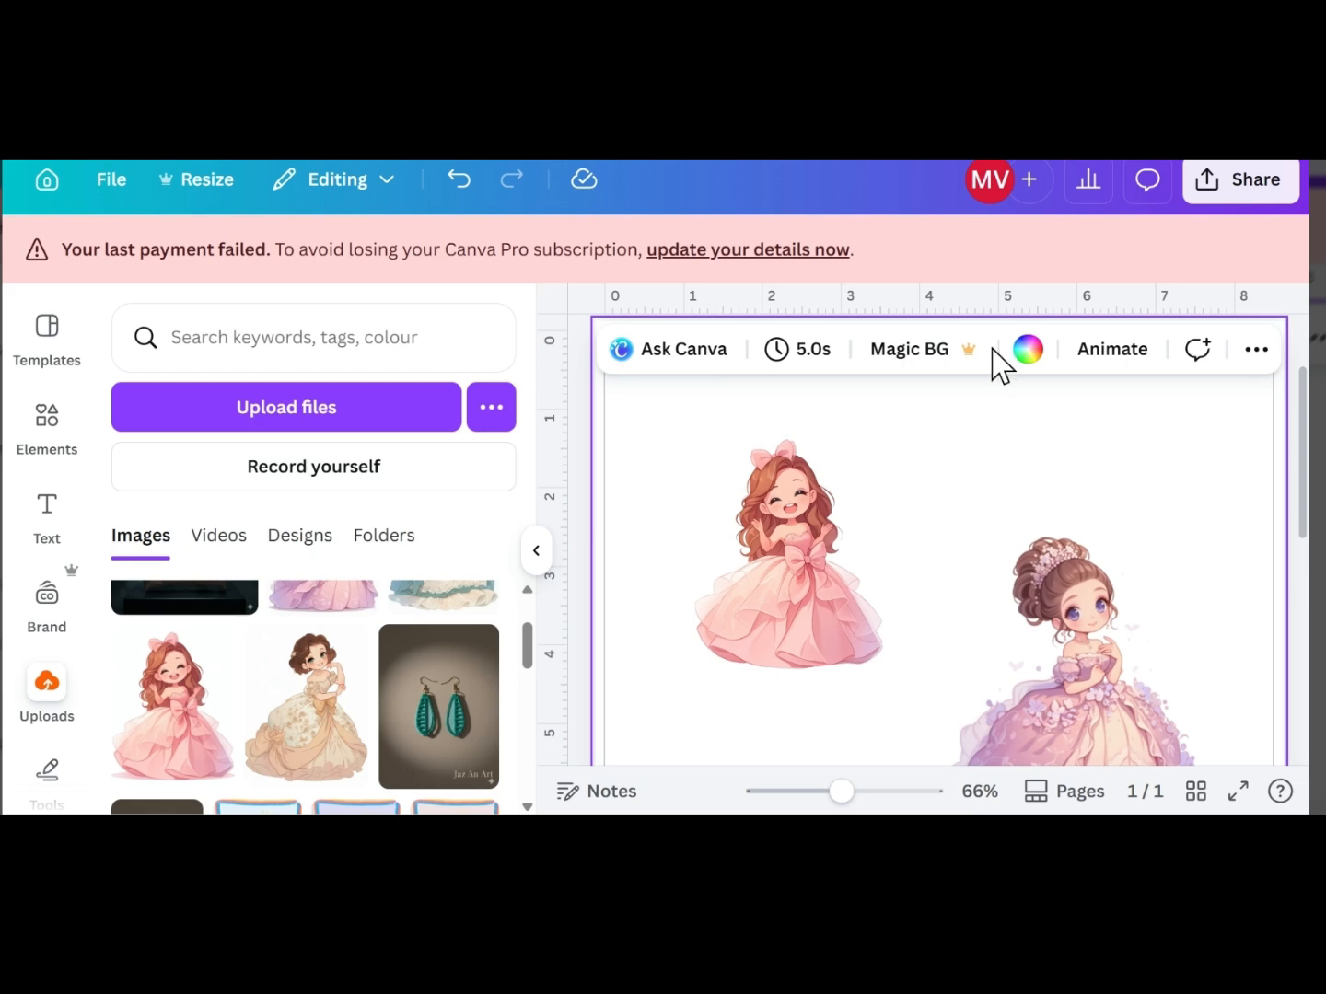
pyautogui.click(46, 419)
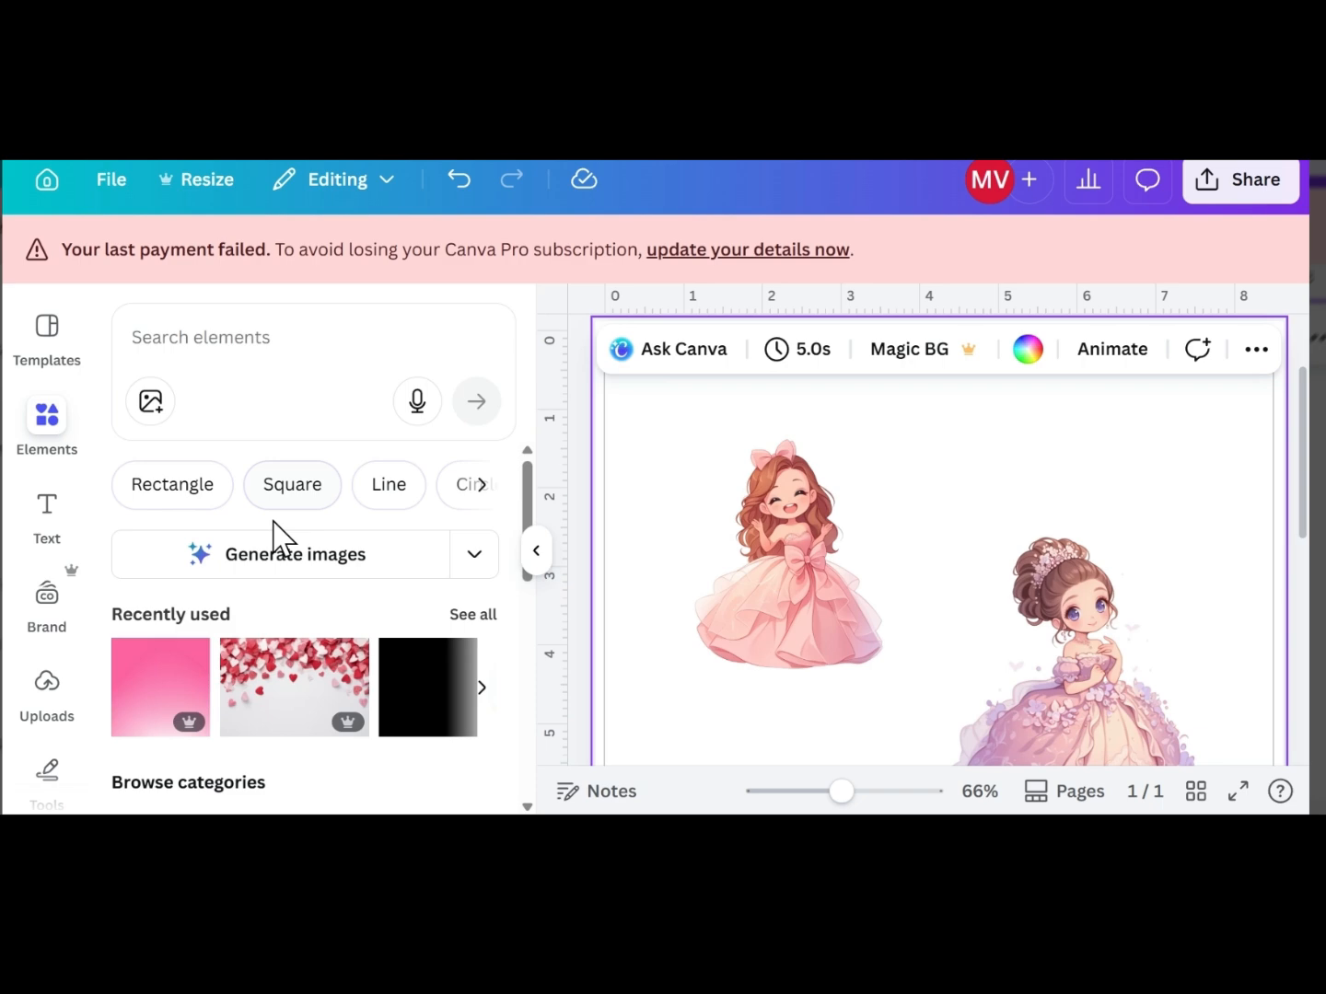
pyautogui.click(162, 704)
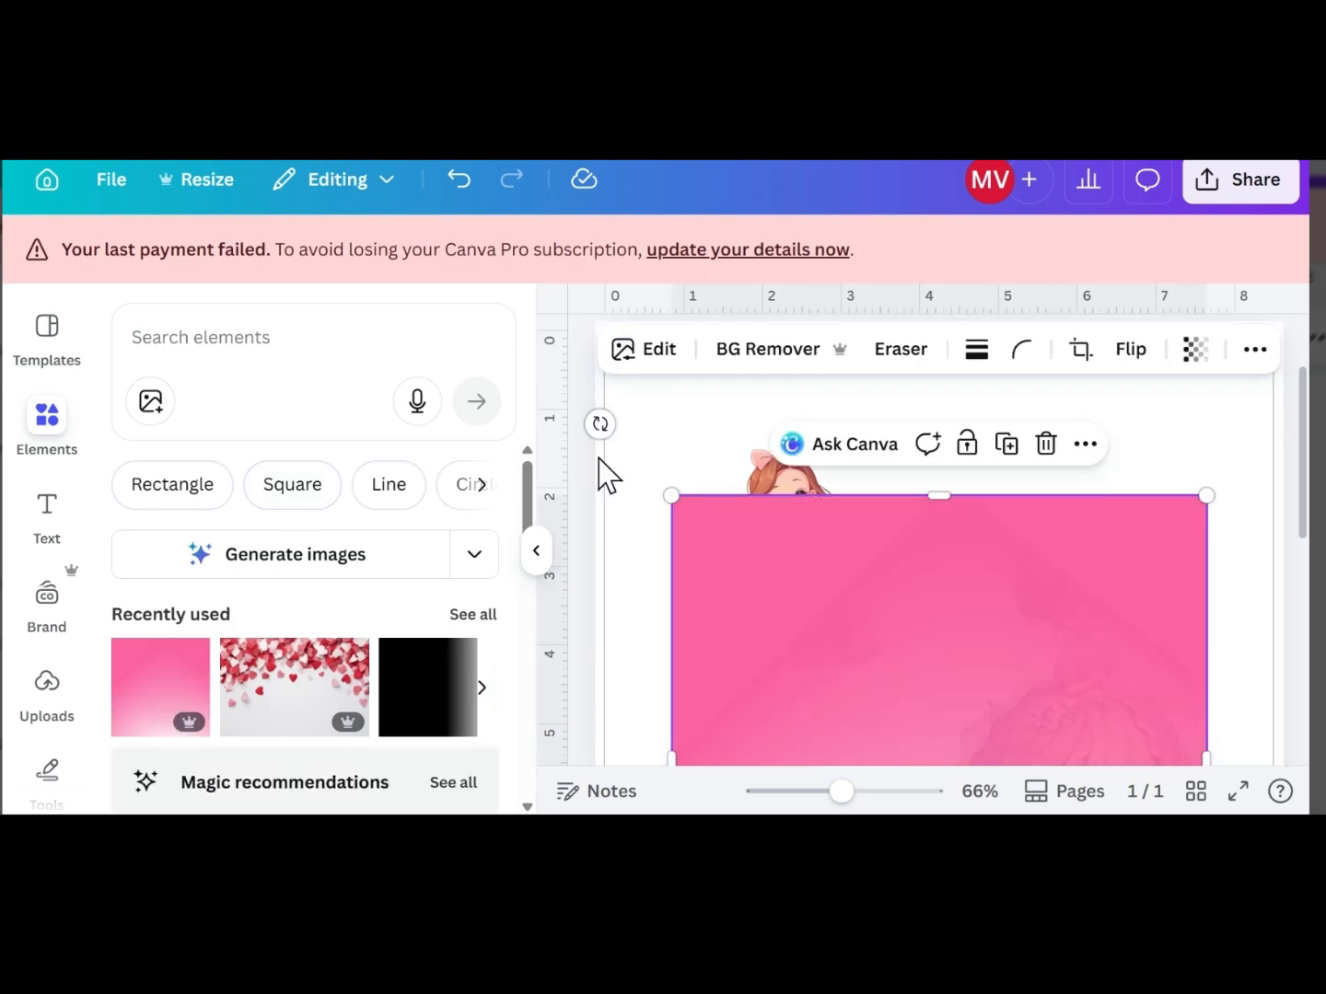
pyautogui.rightClick(776, 610)
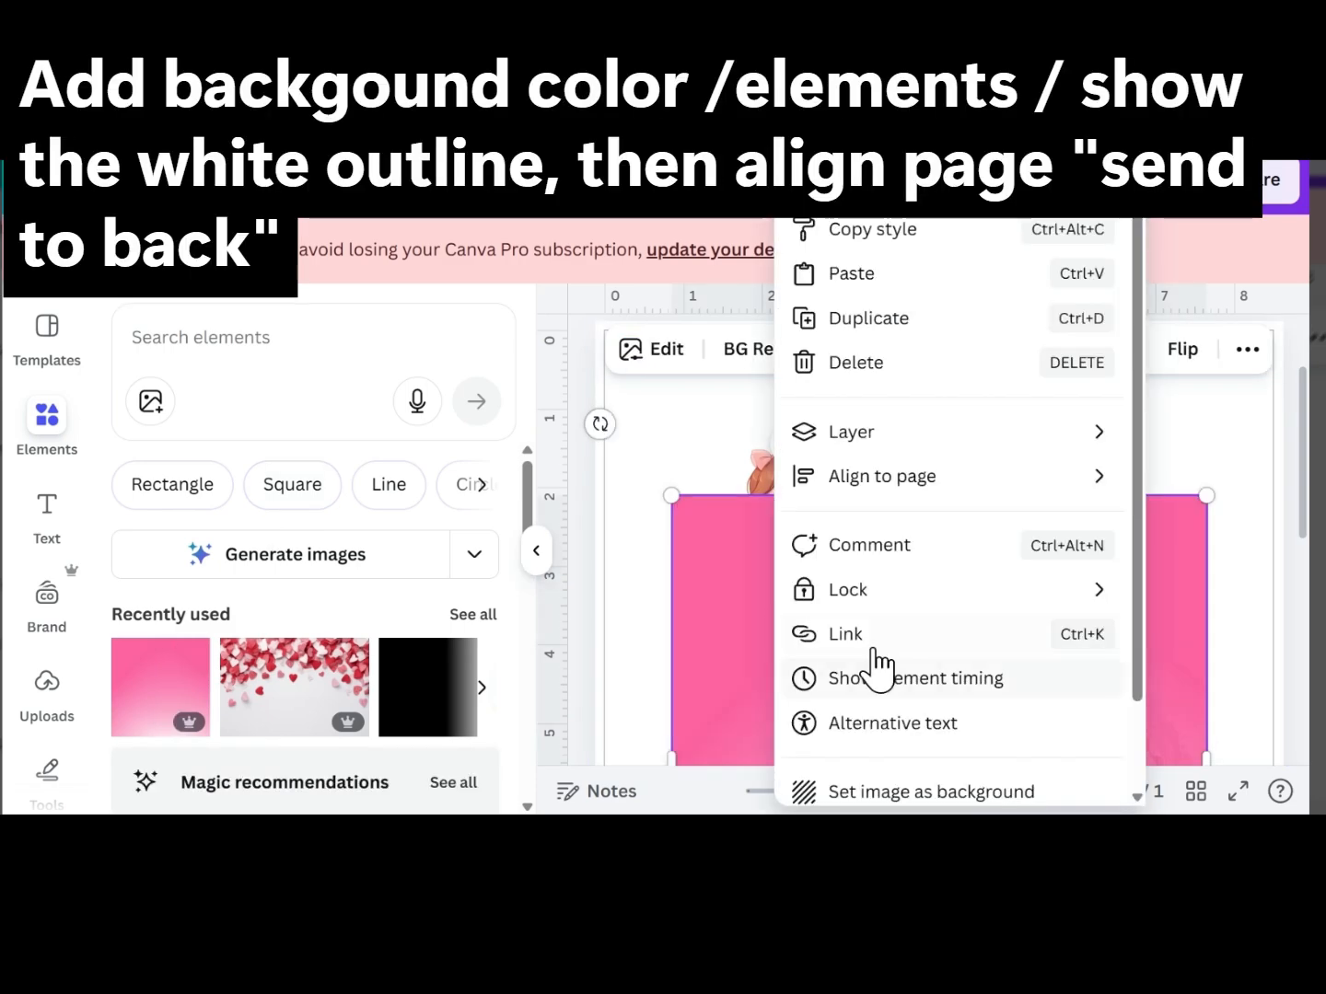
pyautogui.moveTo(873, 483)
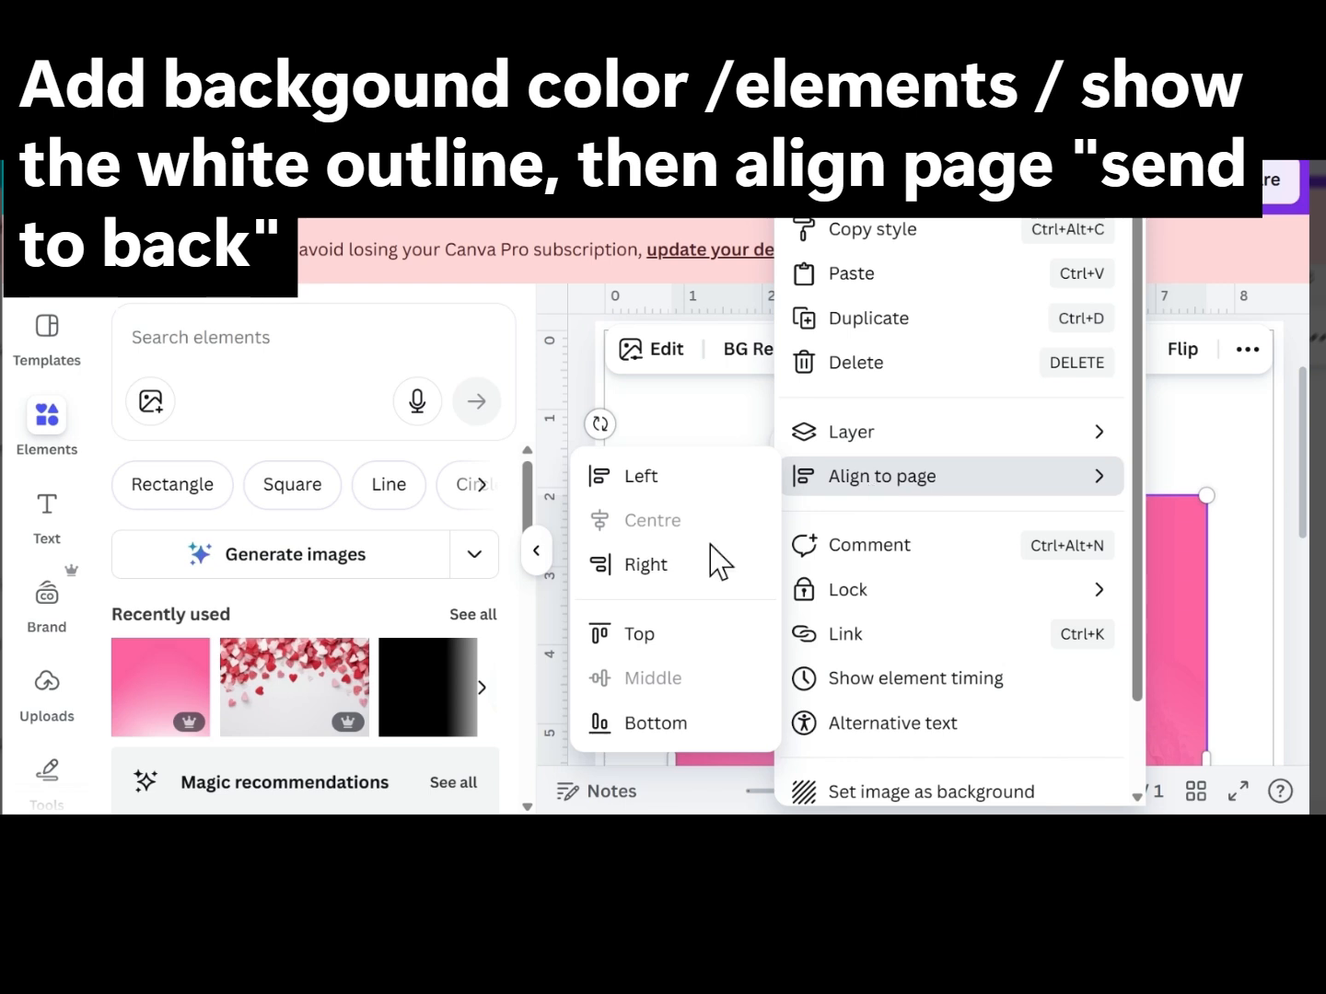
pyautogui.moveTo(816, 433)
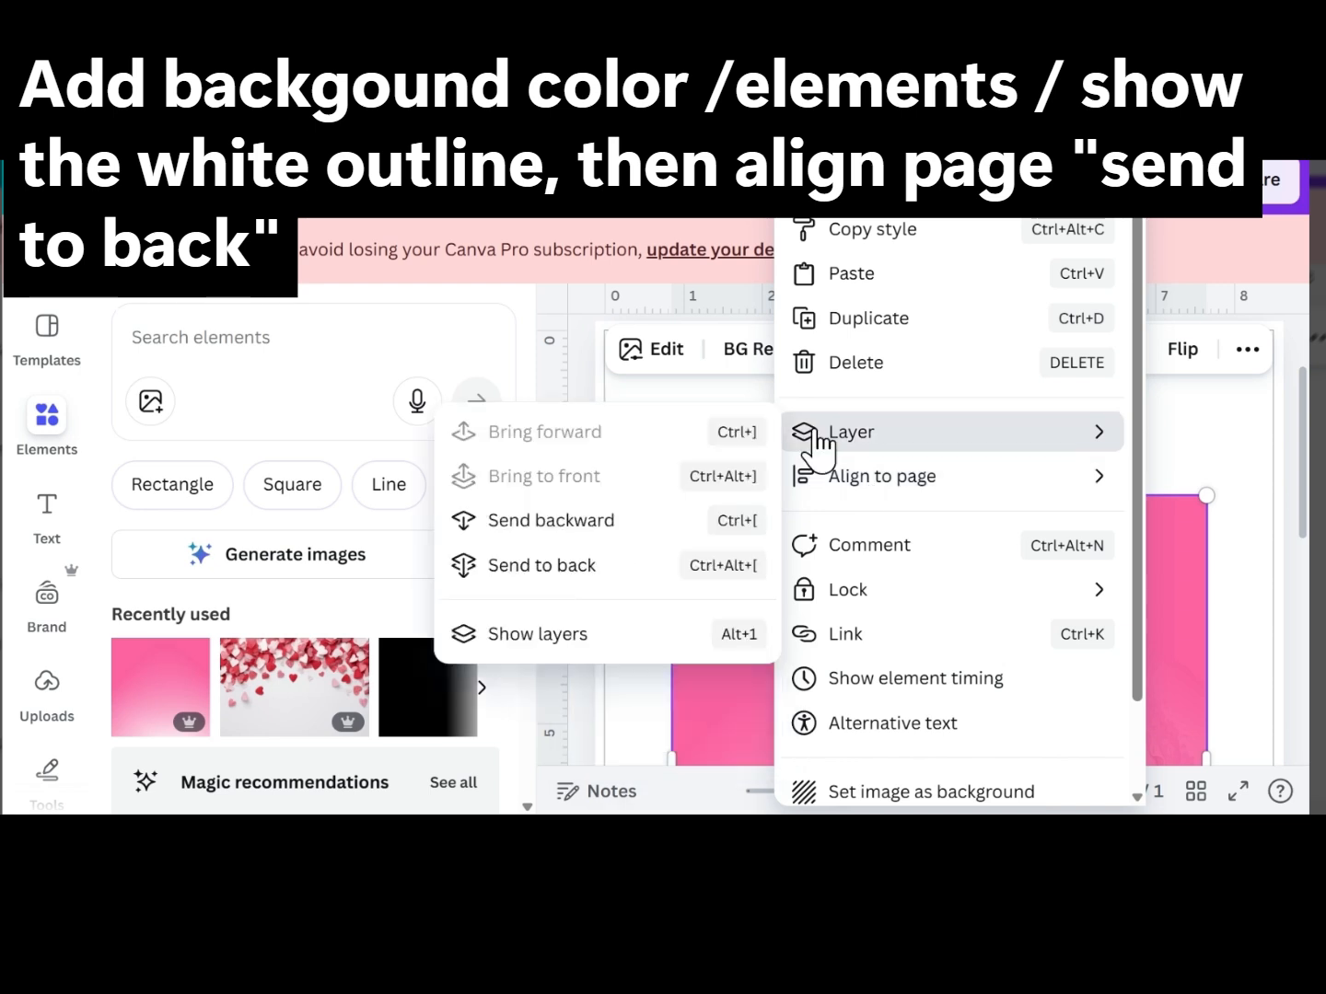
pyautogui.click(590, 566)
# Reposition and stretch the pink gradient image so that it covers the whole page as a background
pyautogui.moveTo(928, 579); pyautogui.dragTo(843, 440)
pyautogui.moveTo(1156, 383); pyautogui.dragTo(1288, 318)
pyautogui.scroll(2, 725, 452)
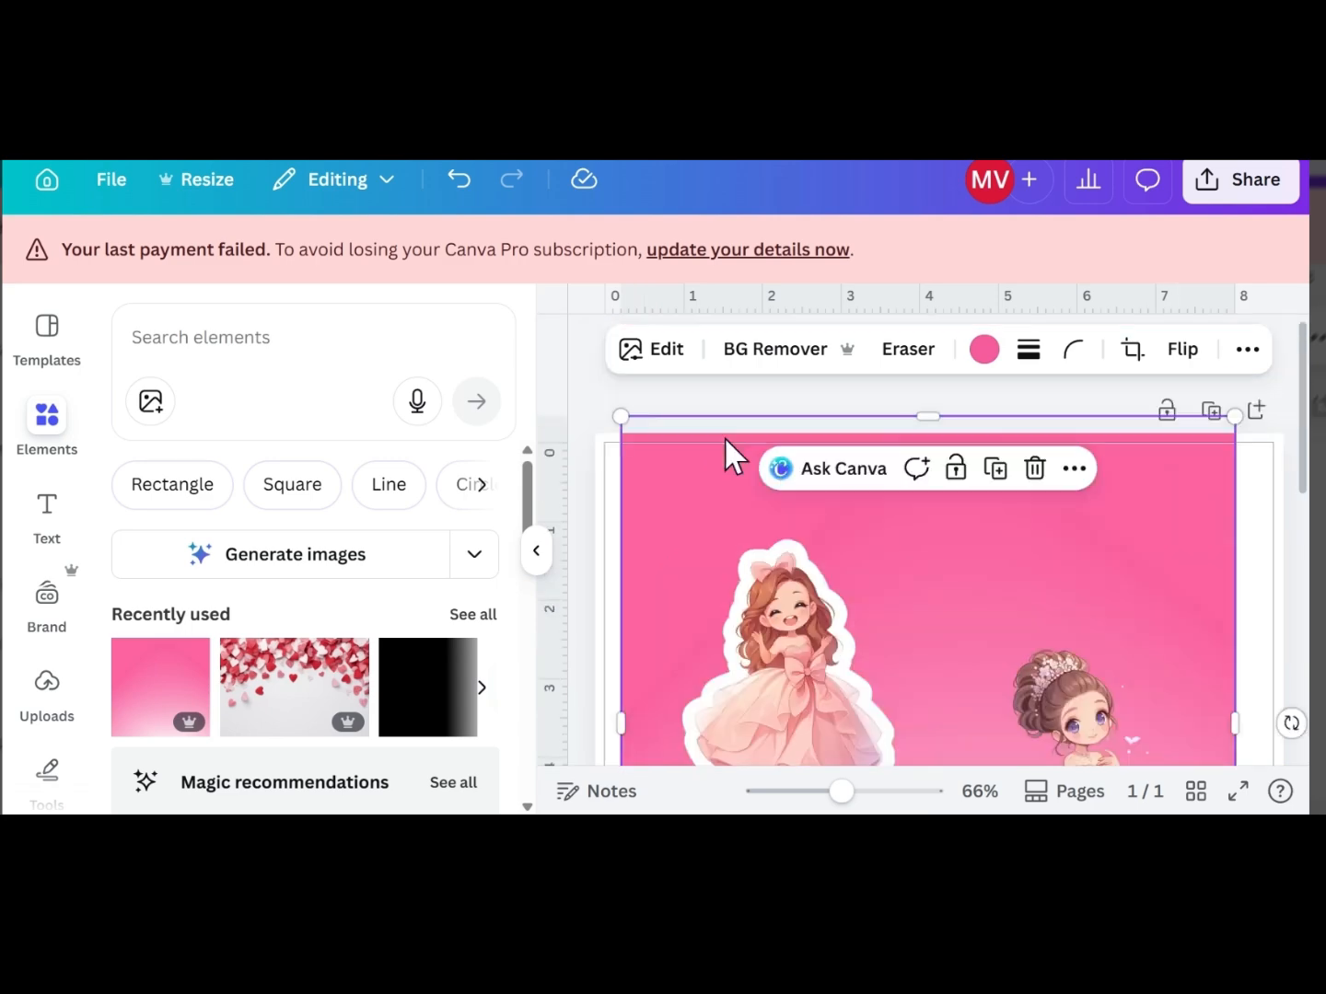
pyautogui.moveTo(621, 419); pyautogui.dragTo(595, 392)
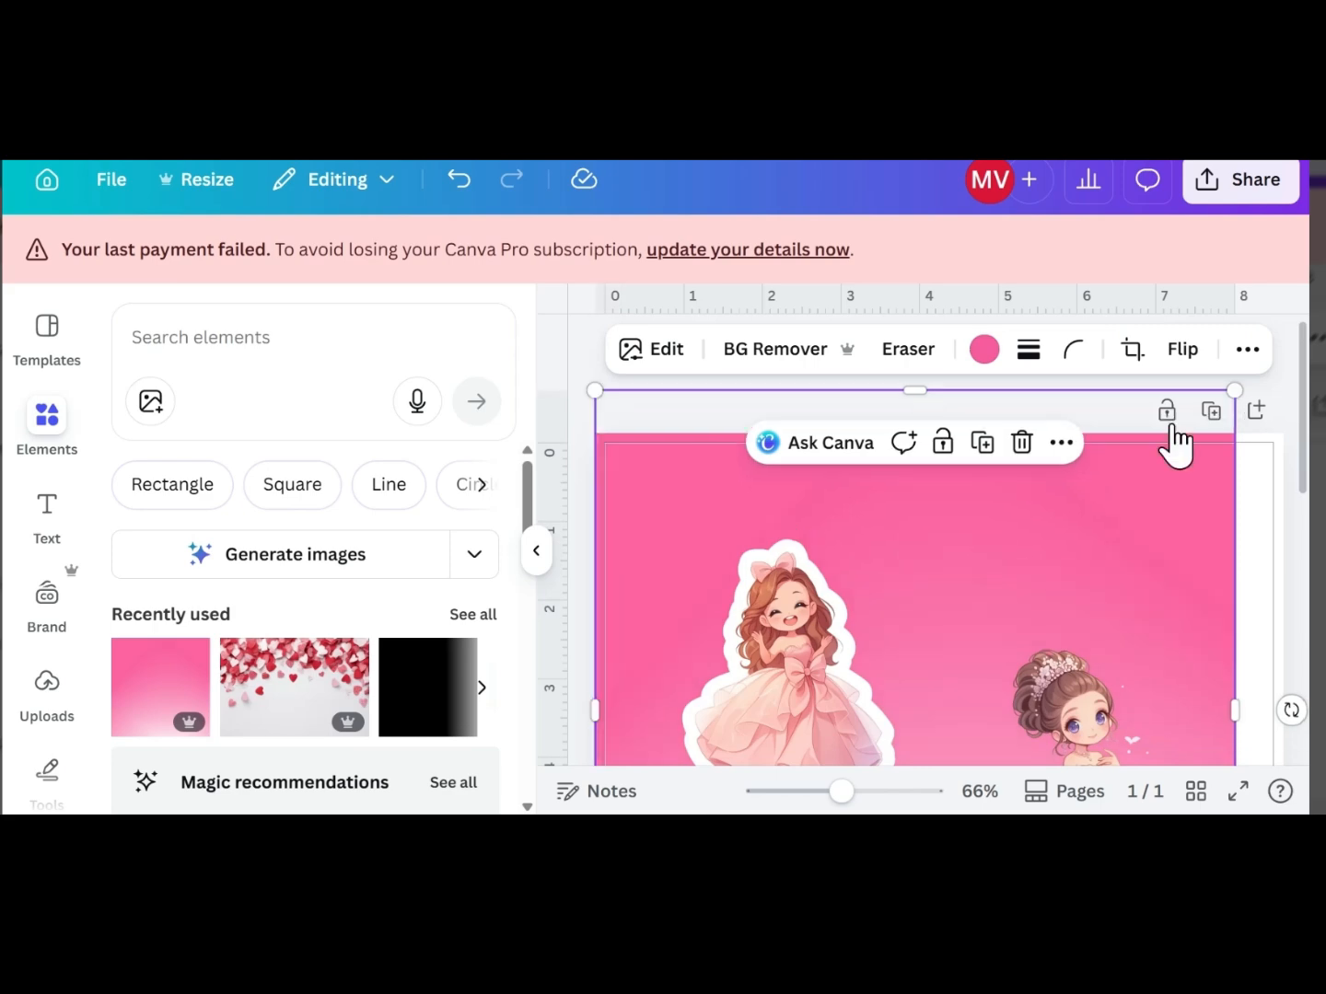
pyautogui.moveTo(1234, 392); pyautogui.dragTo(1306, 391)
pyautogui.scroll(-5, 1035, 625)
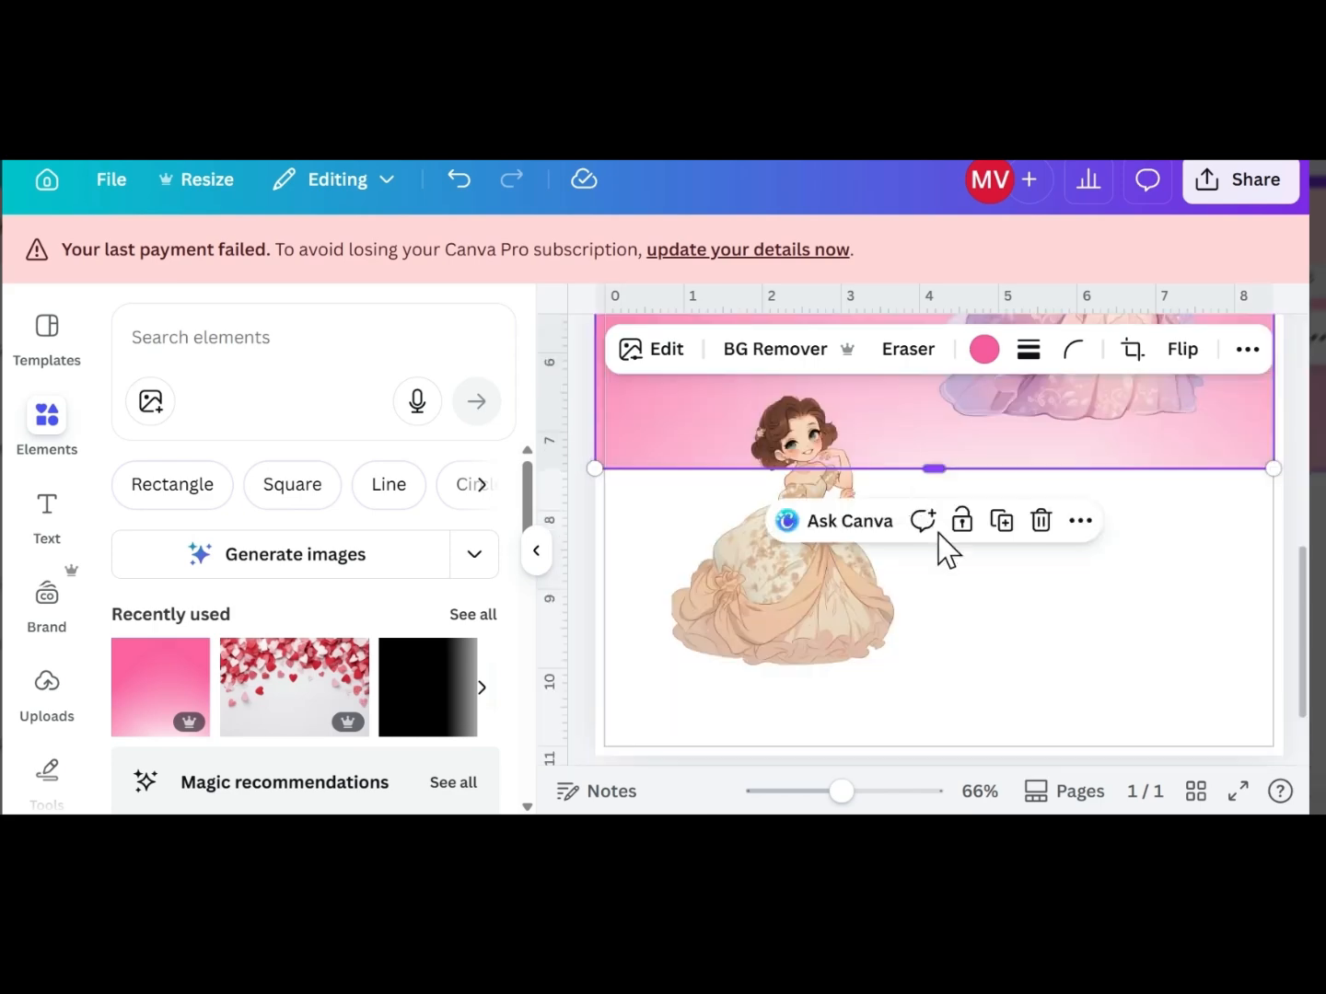
pyautogui.moveTo(934, 469); pyautogui.dragTo(949, 779)
pyautogui.scroll(5, 1028, 615)
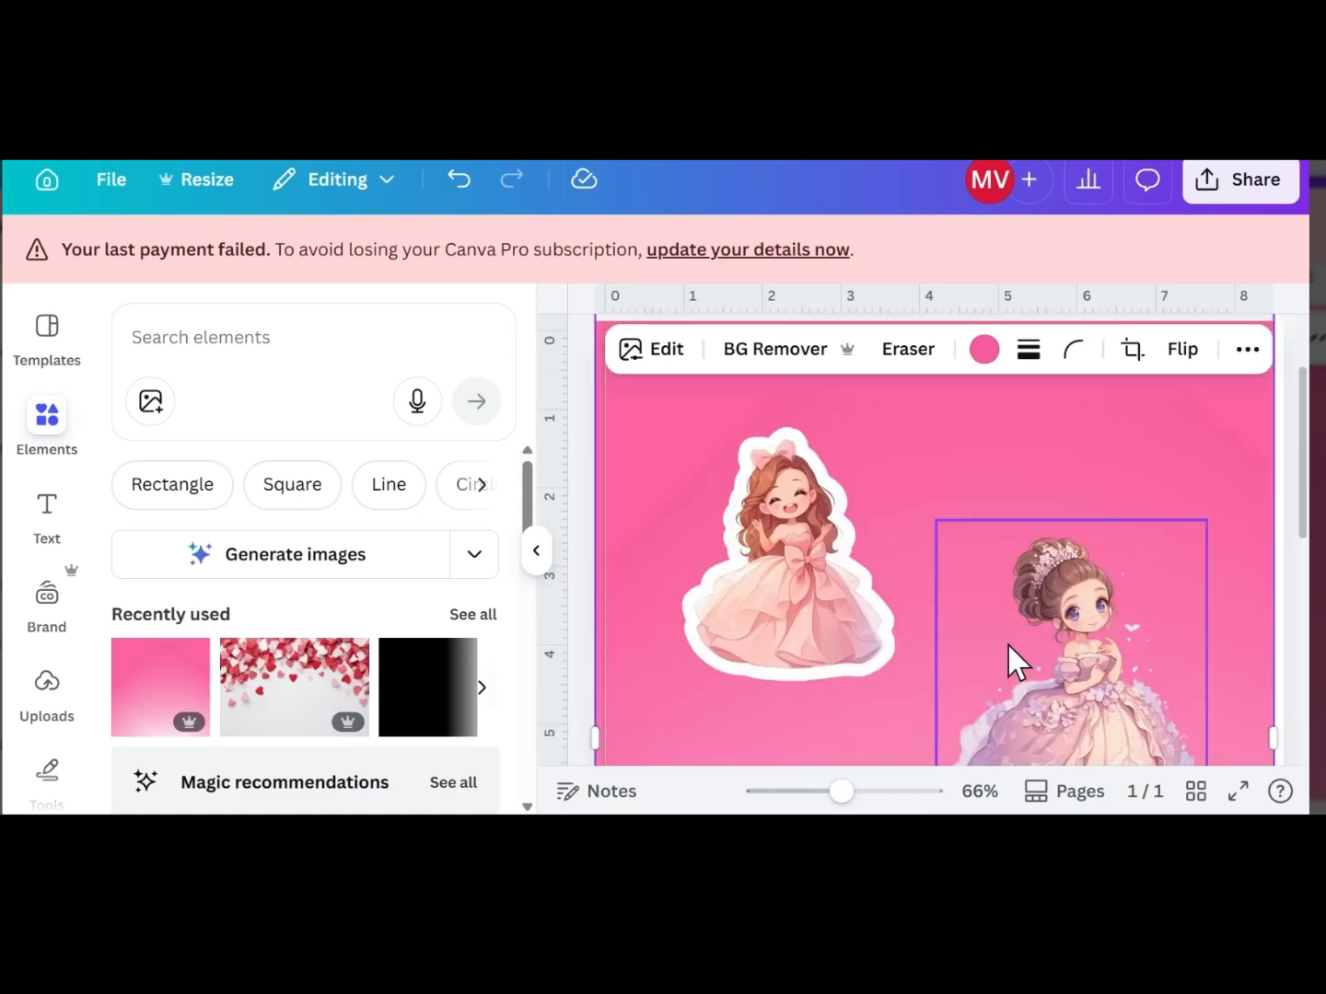
# Apply the Outline shadow effect to the purple-gown princess
pyautogui.scroll(-3, 1006, 642)
pyautogui.scroll(1, 1061, 612)
pyautogui.click(1112, 661)
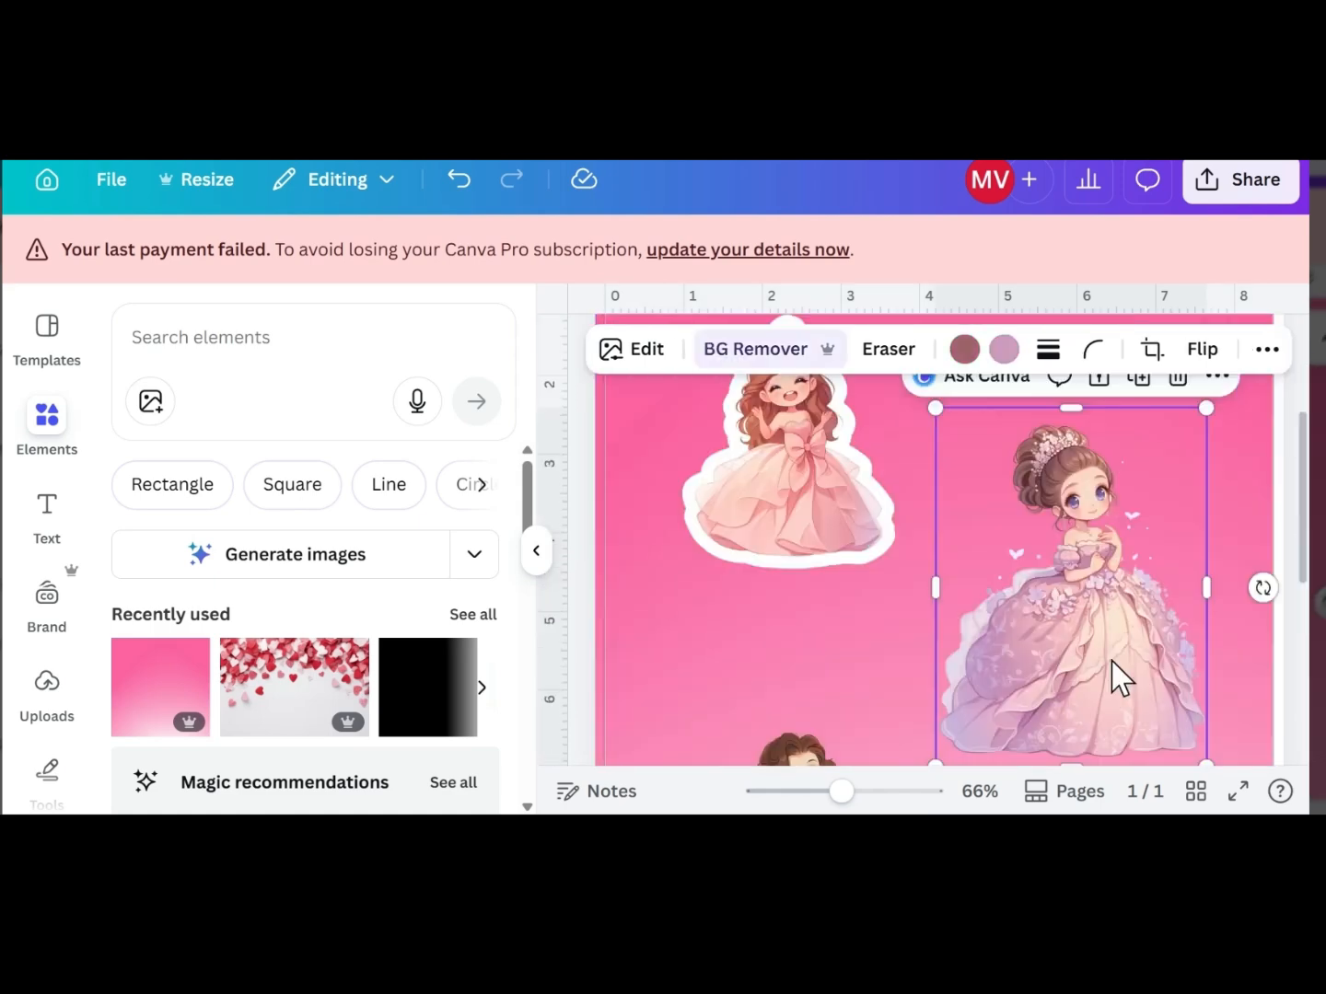
pyautogui.click(648, 352)
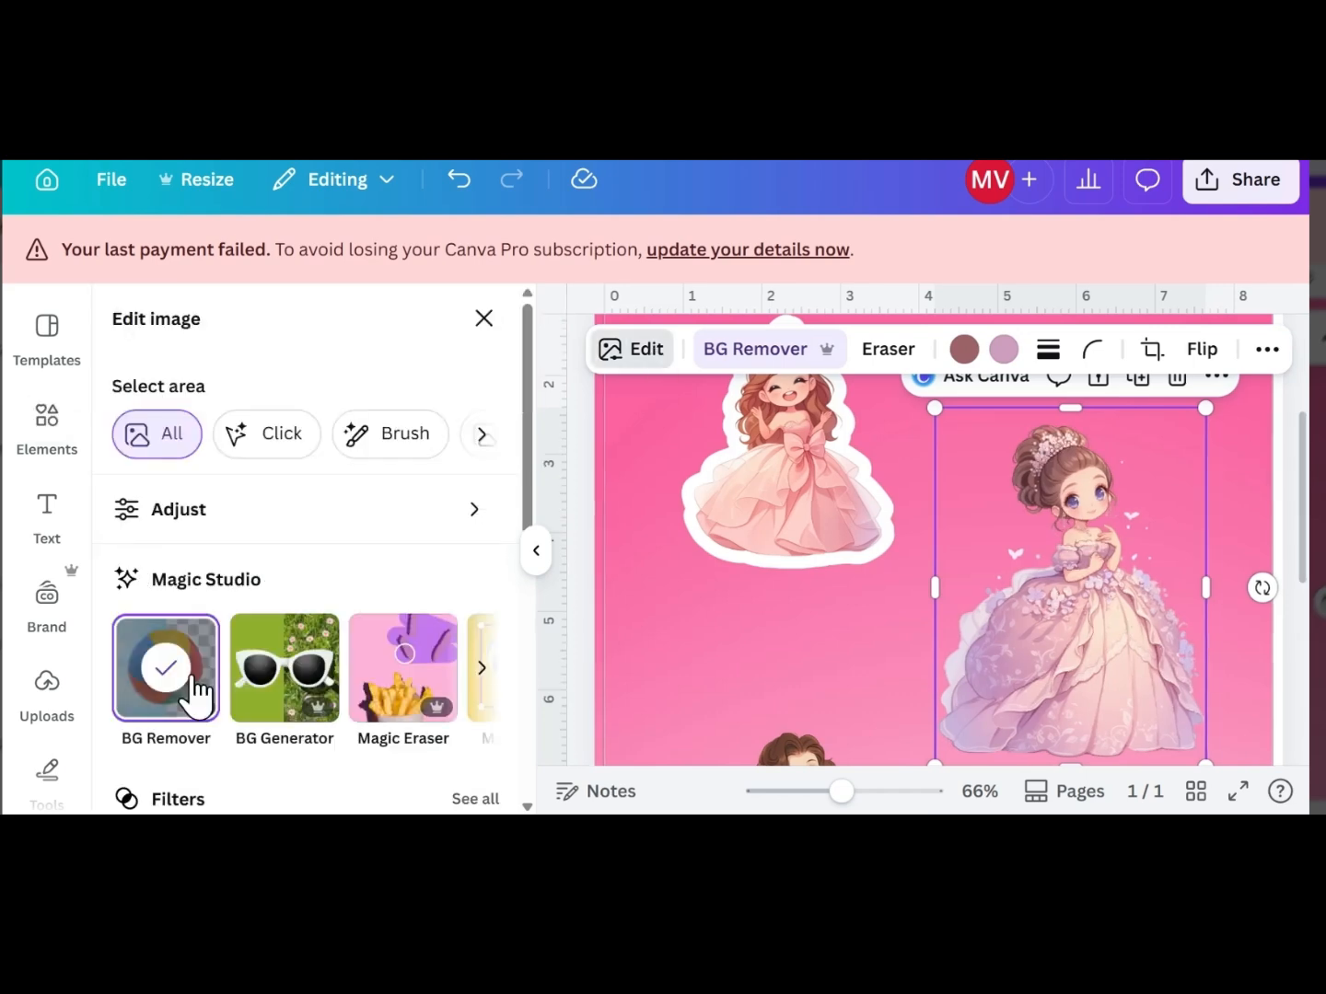
pyautogui.scroll(-3, 150, 582)
pyautogui.scroll(-2, 150, 582)
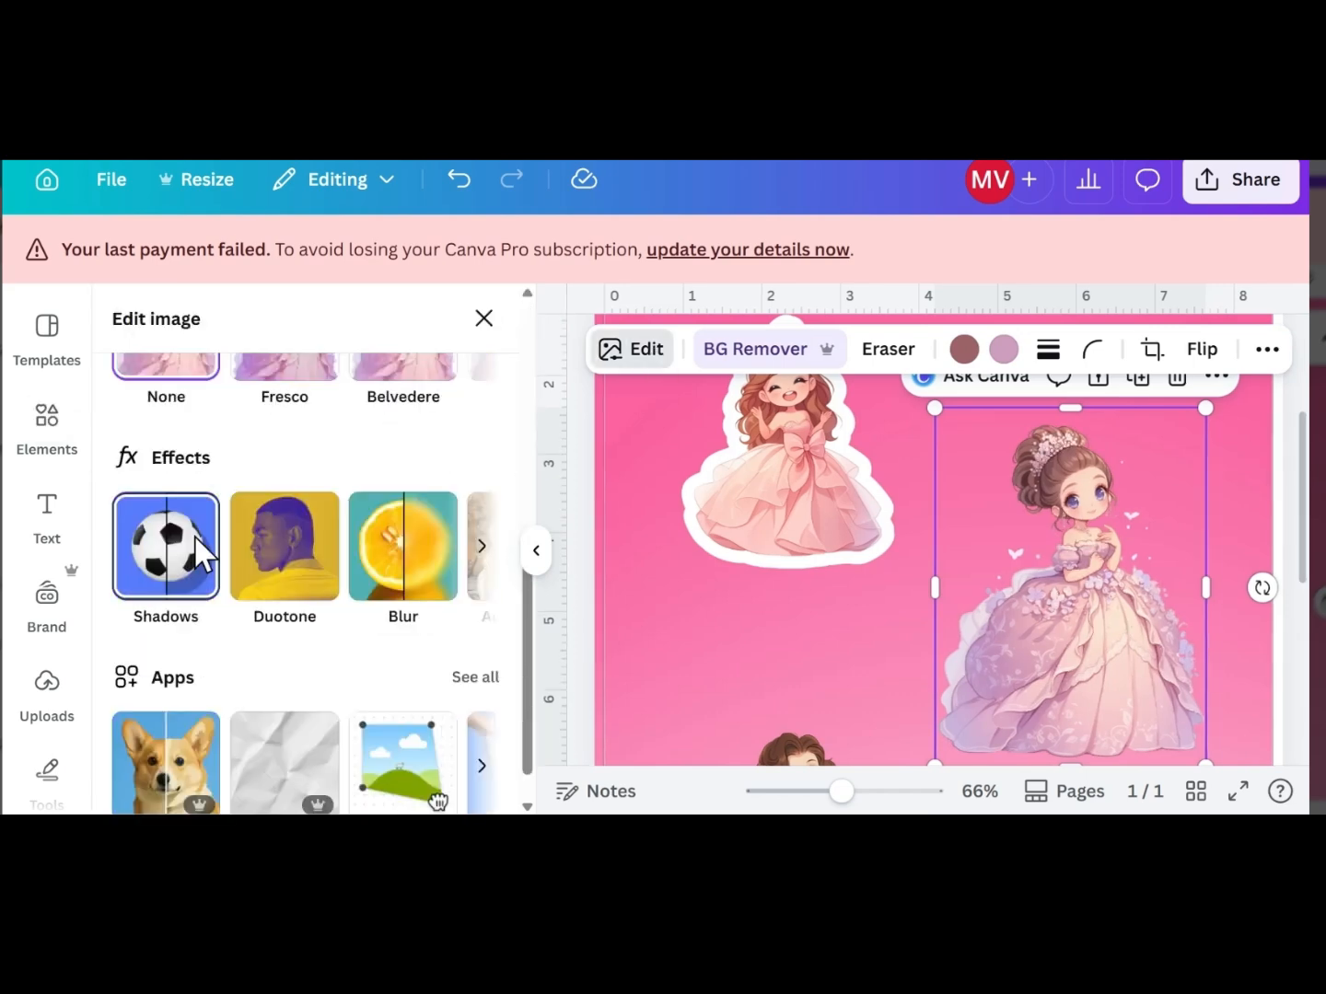
pyautogui.click(194, 542)
pyautogui.click(428, 633)
pyautogui.scroll(-2, 430, 636)
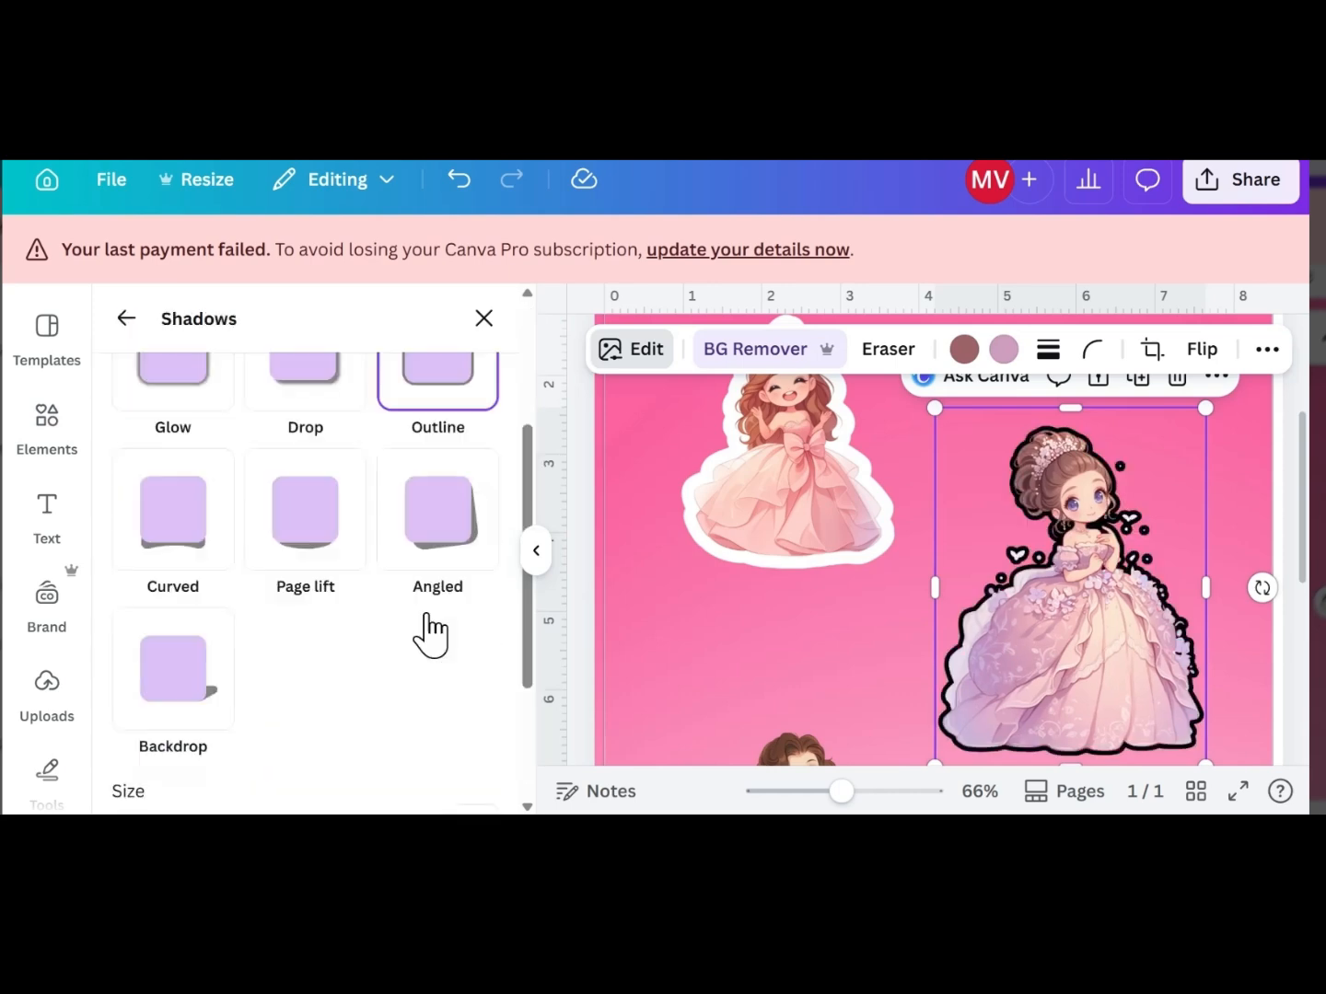
# Set the purple-gown princess's outline size to 100 and its colour to #FFFFFF
pyautogui.scroll(-1, 429, 634)
pyautogui.moveTo(197, 736); pyautogui.dragTo(516, 658)
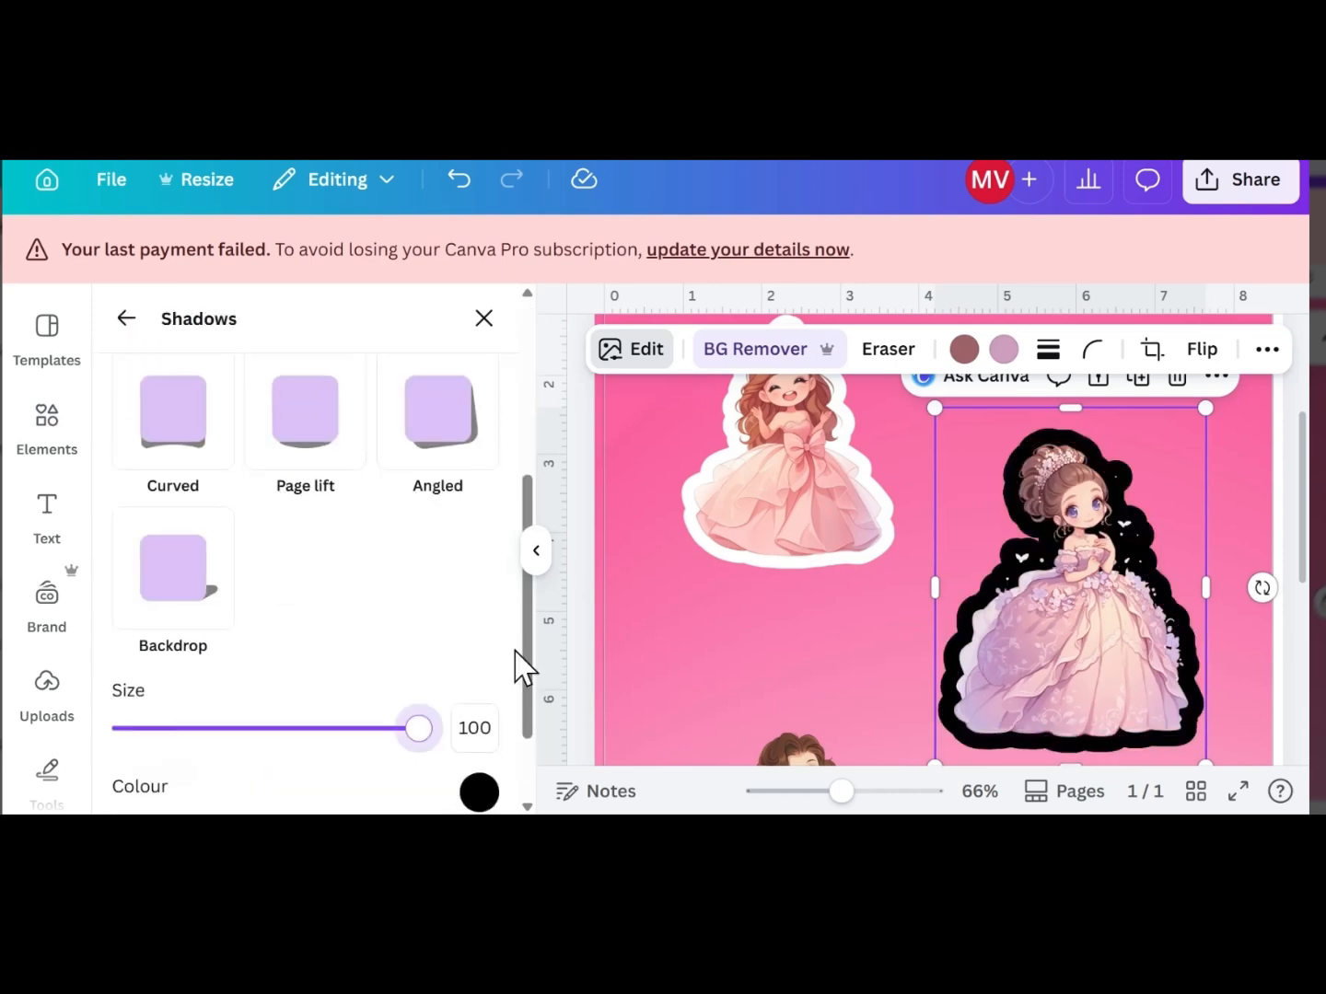
pyautogui.scroll(-1, 479, 704)
pyautogui.click(473, 692)
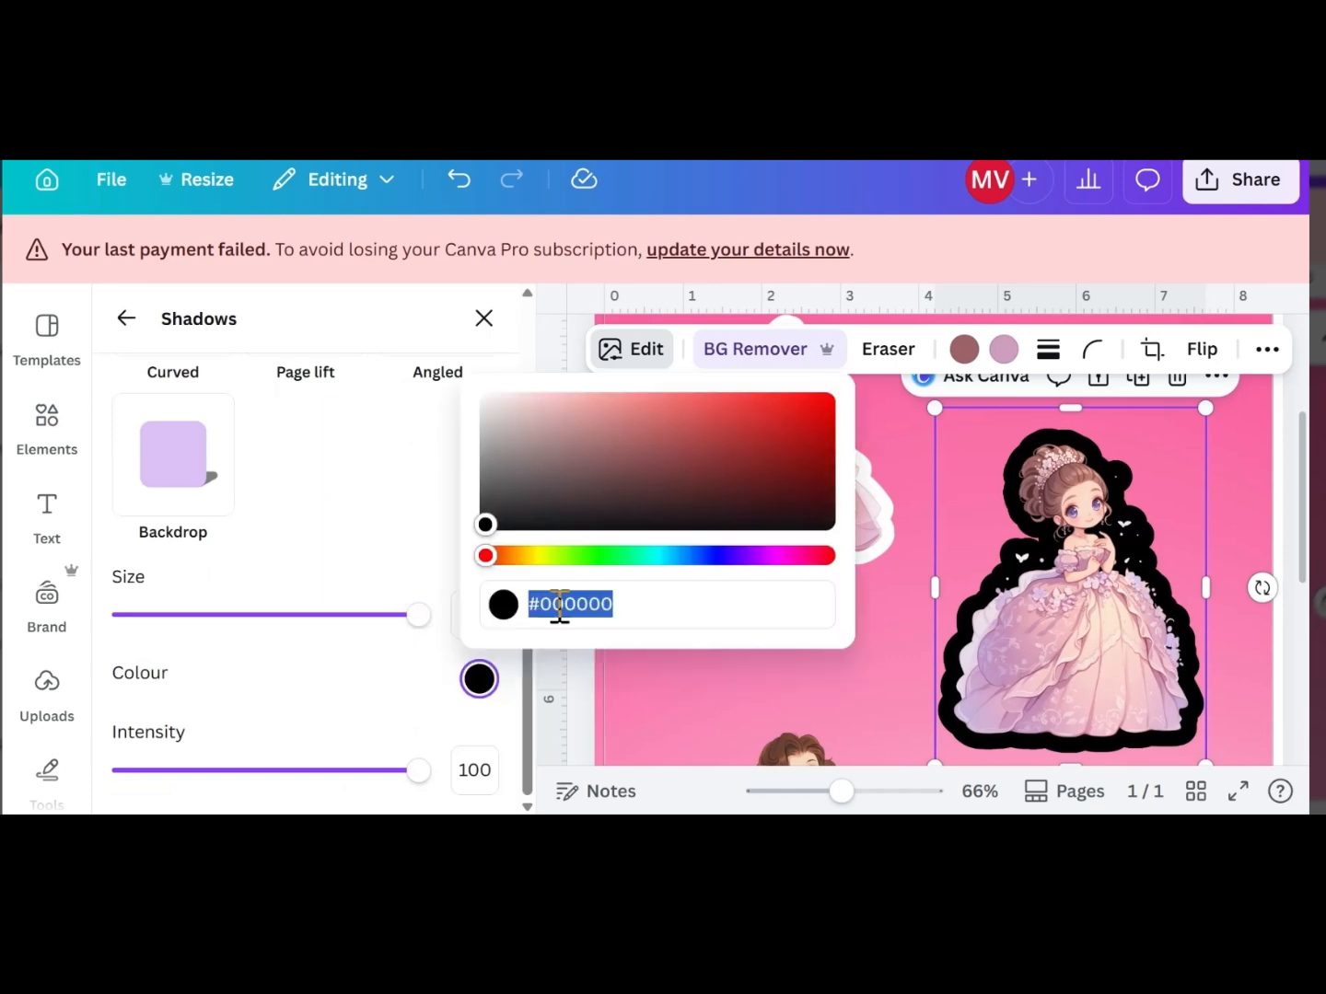
pyautogui.write('#FFFFFF')
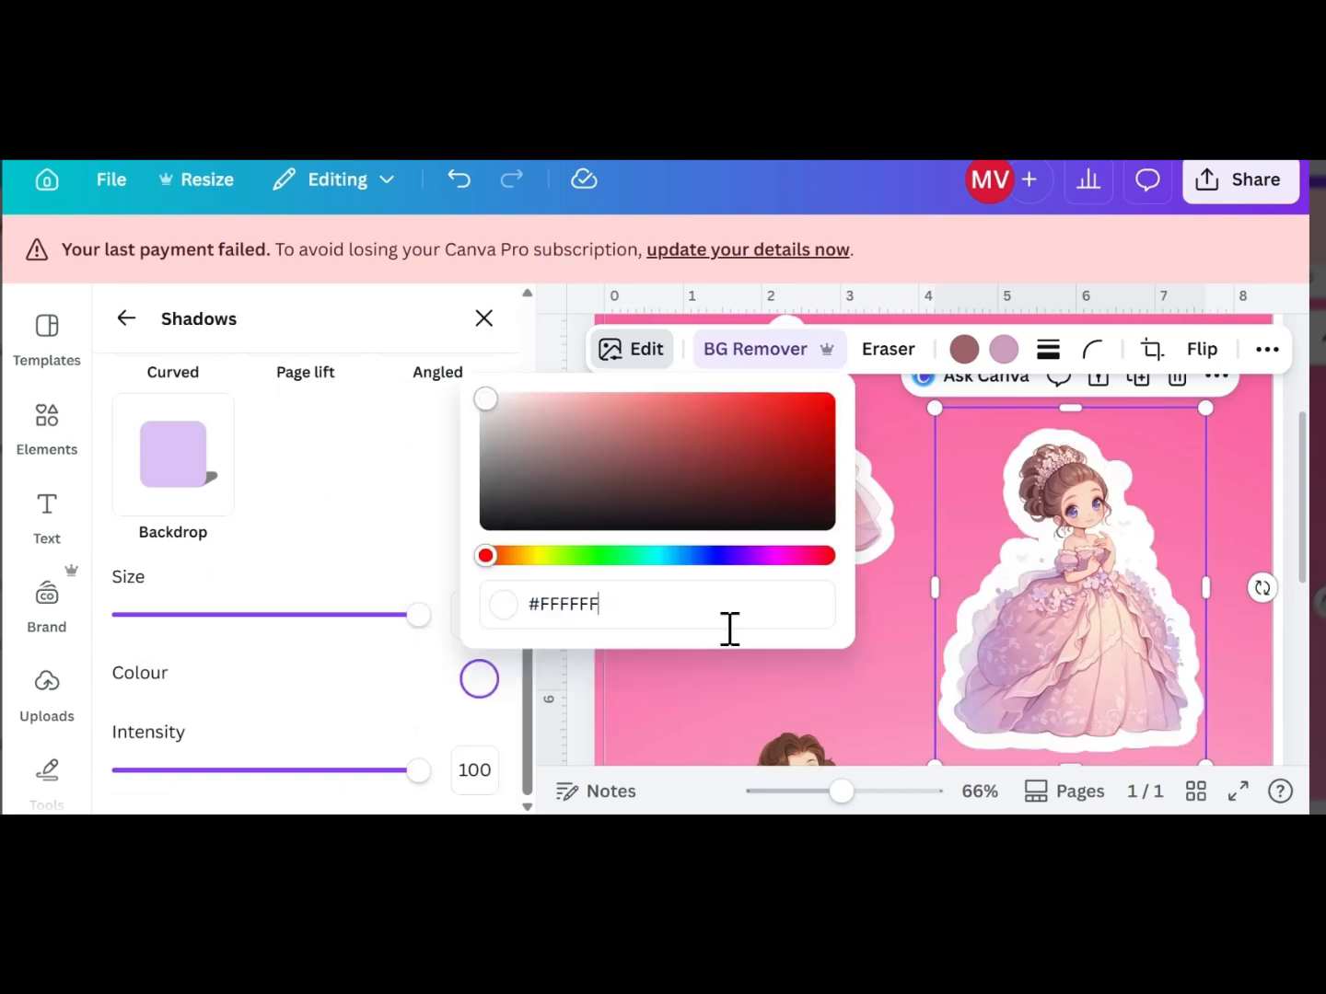
pyautogui.click(1096, 602)
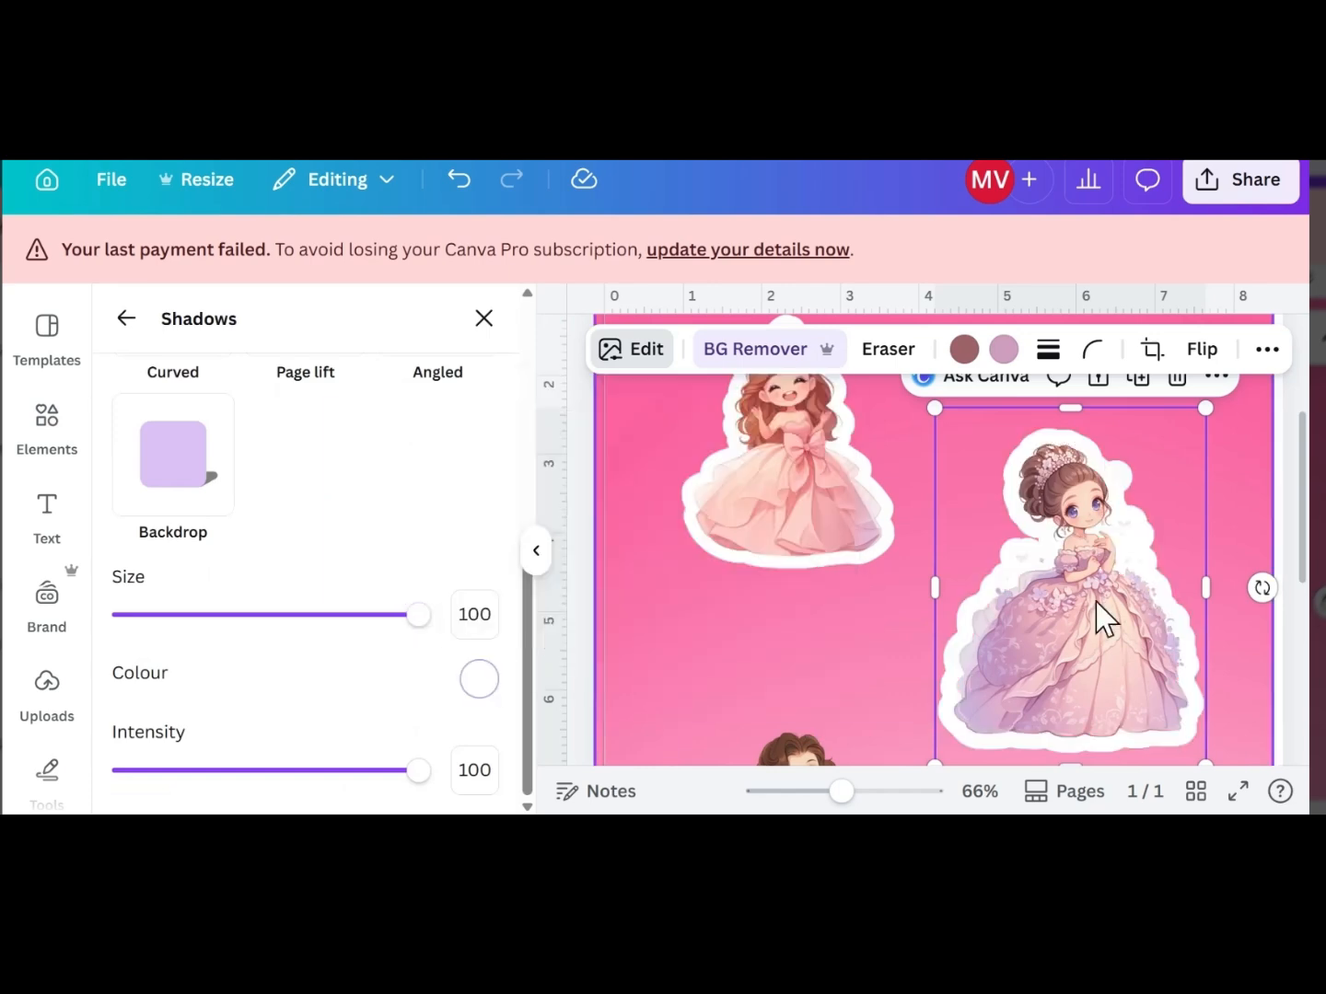
pyautogui.click(825, 609)
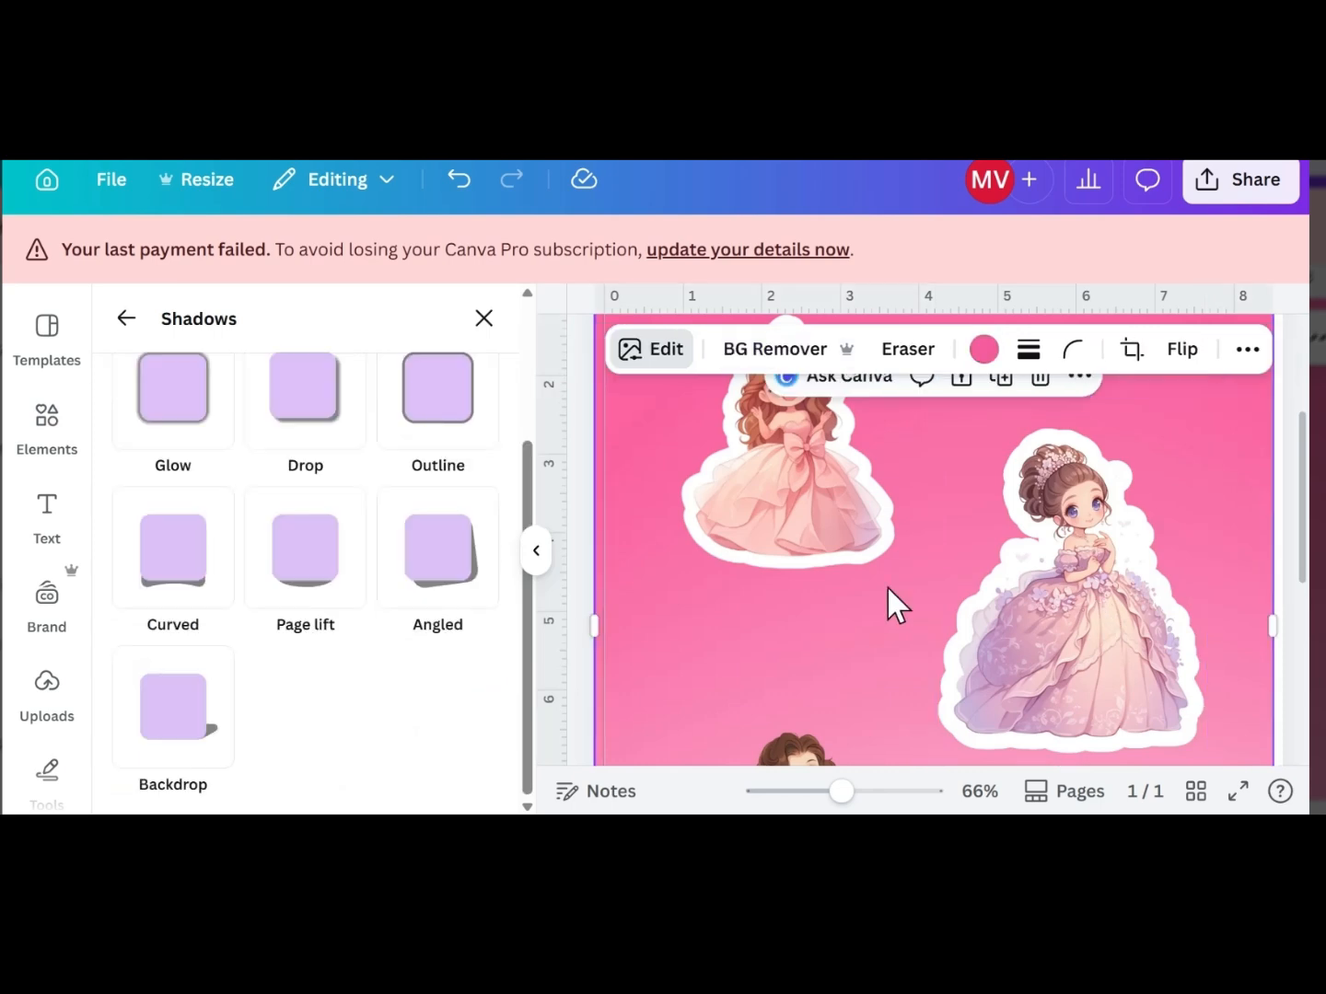
# Apply the Outline shadow effect to the cream-gown princess
pyautogui.scroll(-4, 887, 584)
pyautogui.click(749, 565)
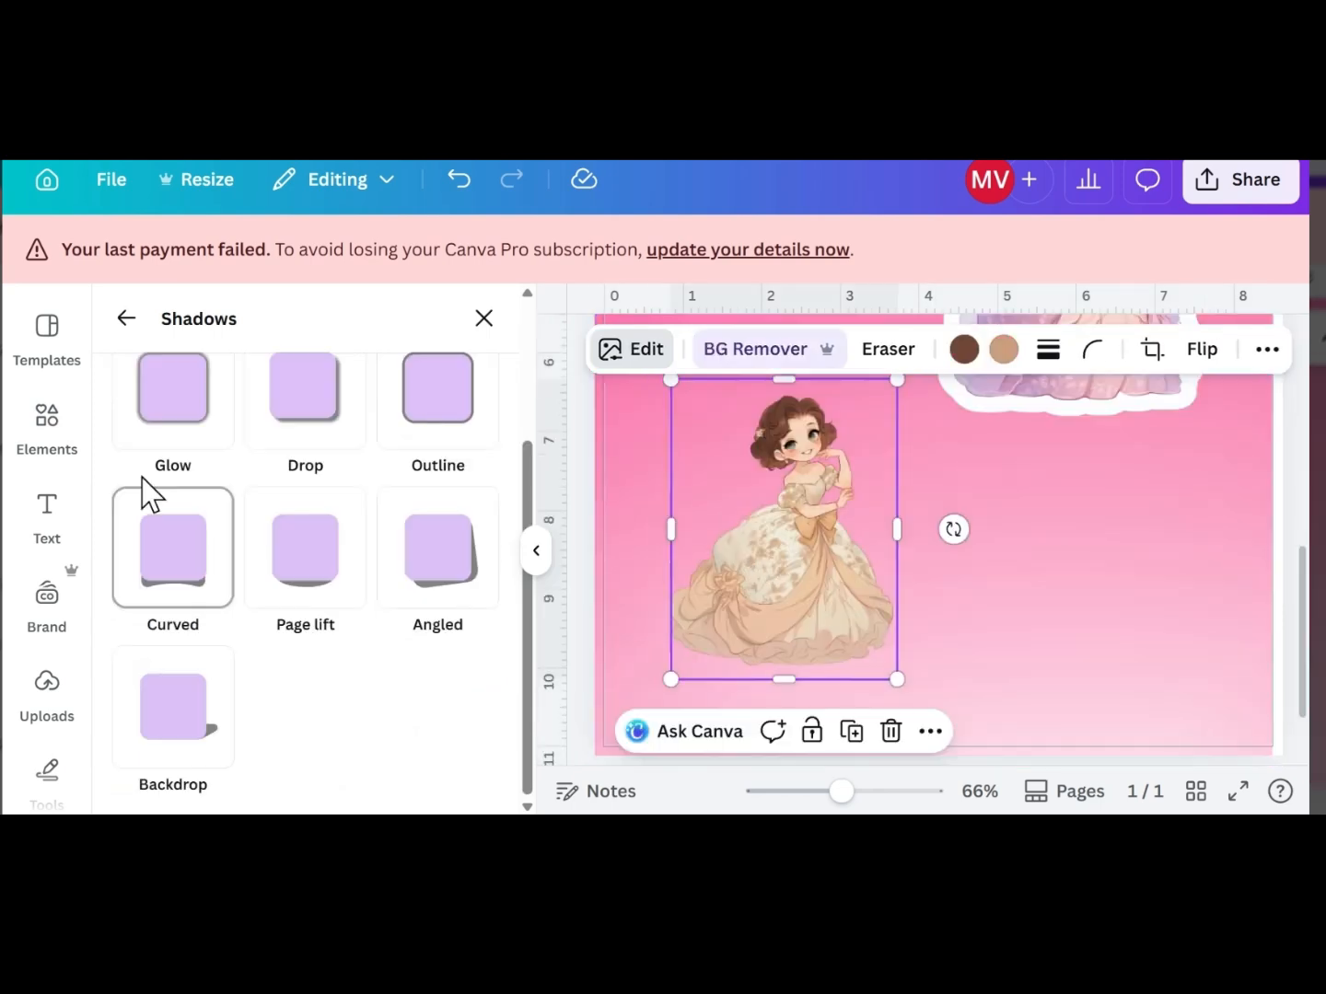
pyautogui.scroll(3, 166, 484)
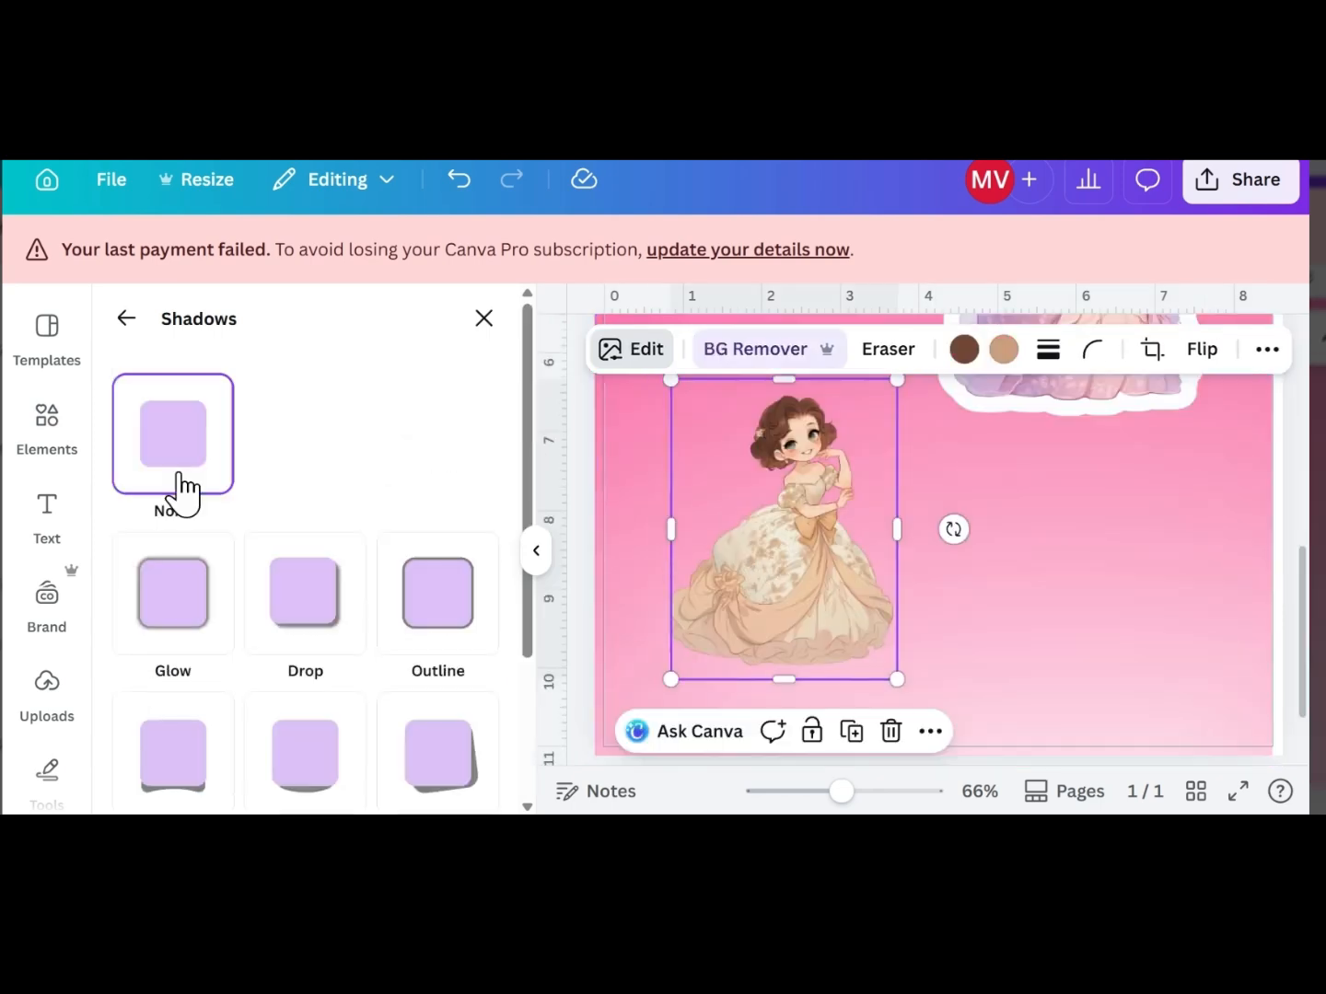
pyautogui.click(485, 615)
# Set the cream-gown princess's outline size to 100 and its colour to #FFFFFF
pyautogui.scroll(-4, 193, 736)
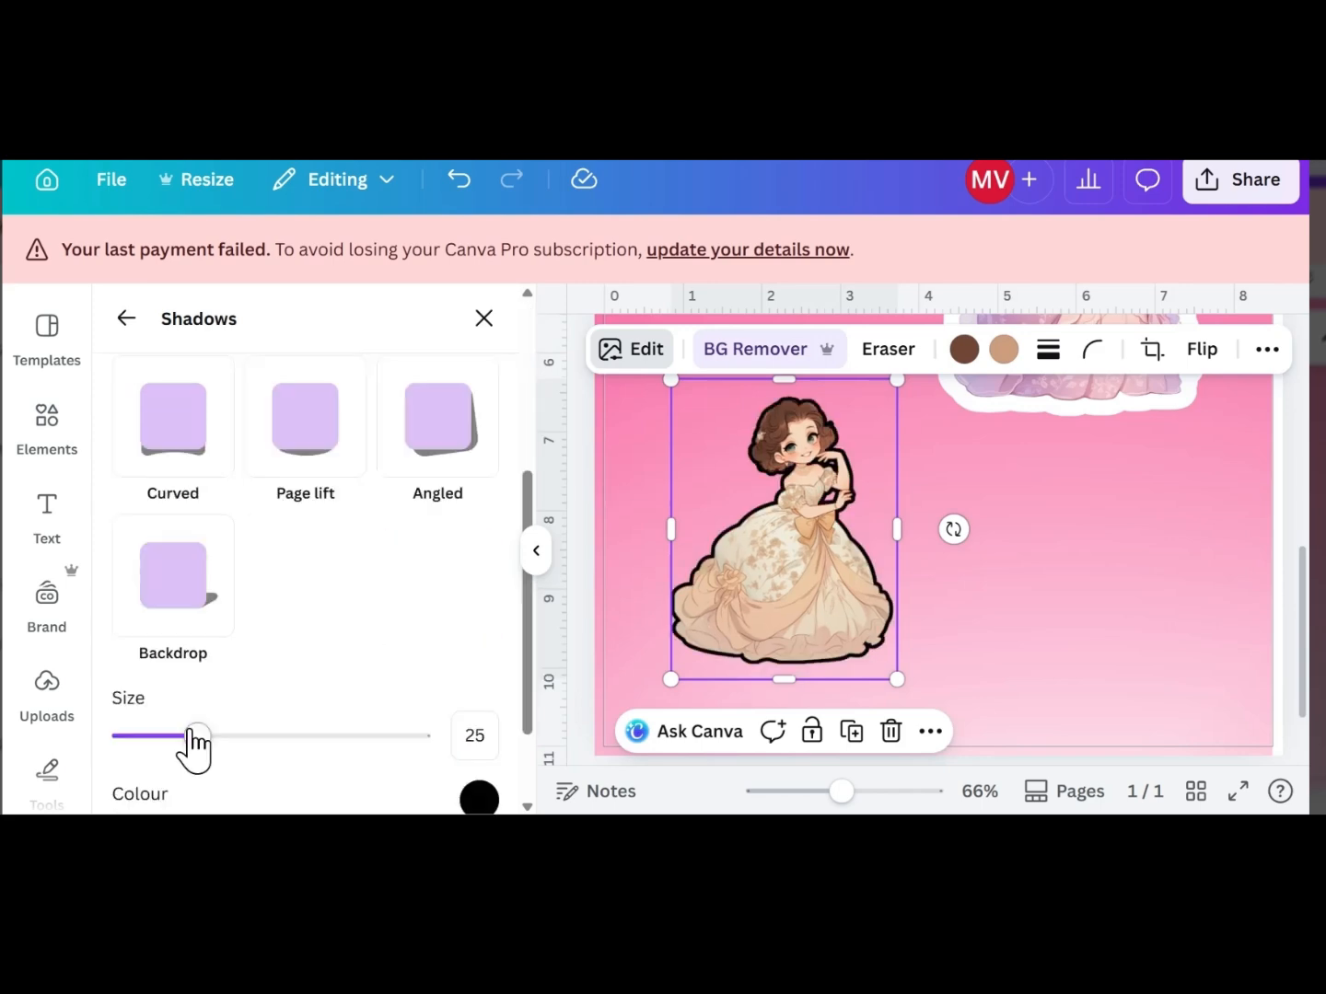
pyautogui.moveTo(195, 737); pyautogui.dragTo(476, 736)
pyautogui.scroll(-2, 478, 709)
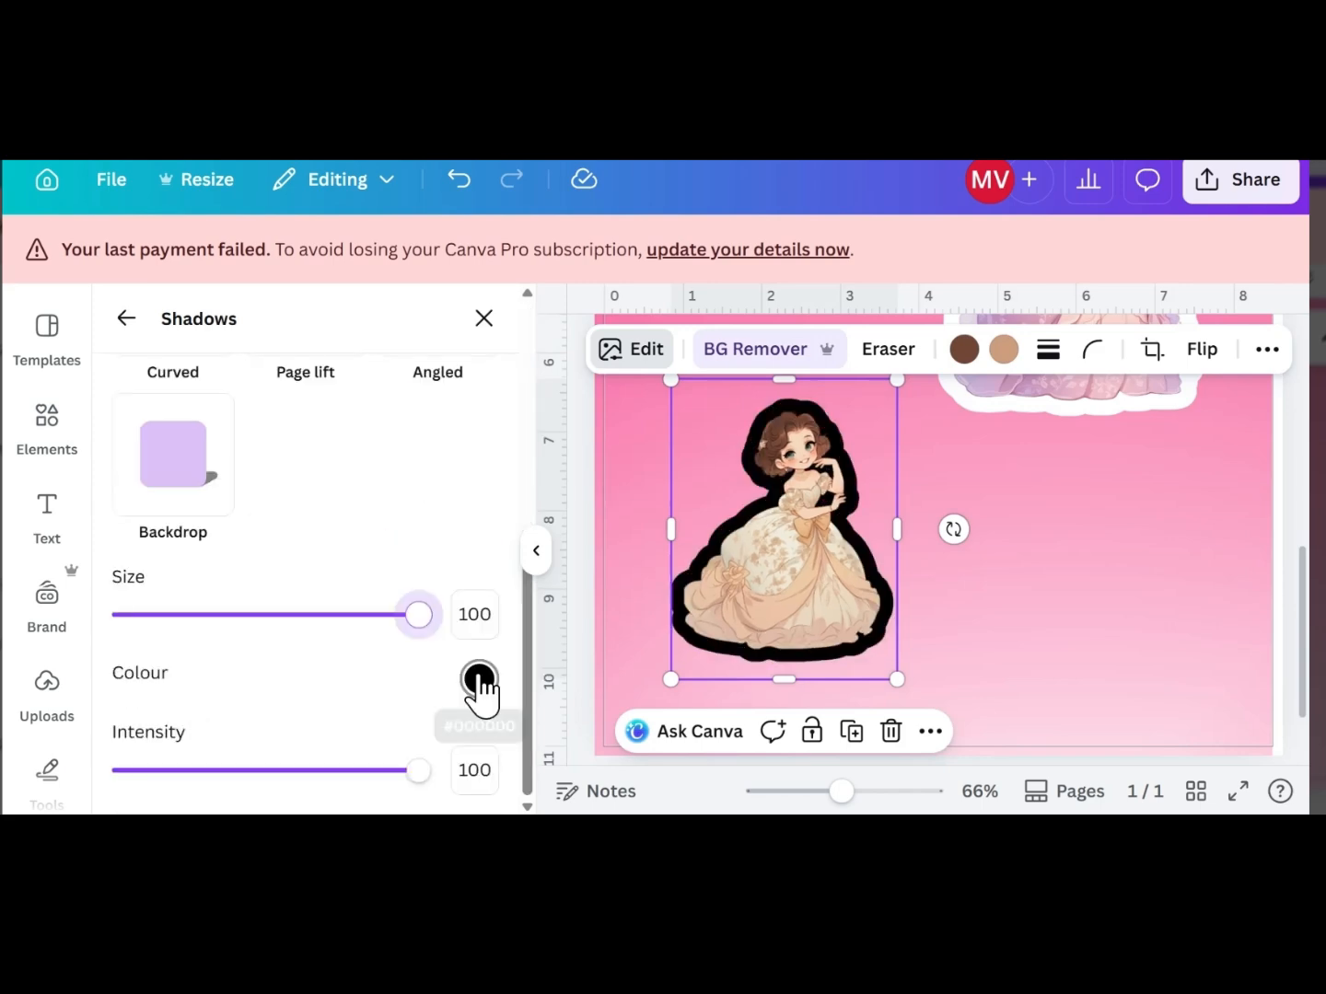
pyautogui.click(478, 683)
pyautogui.write('#F')
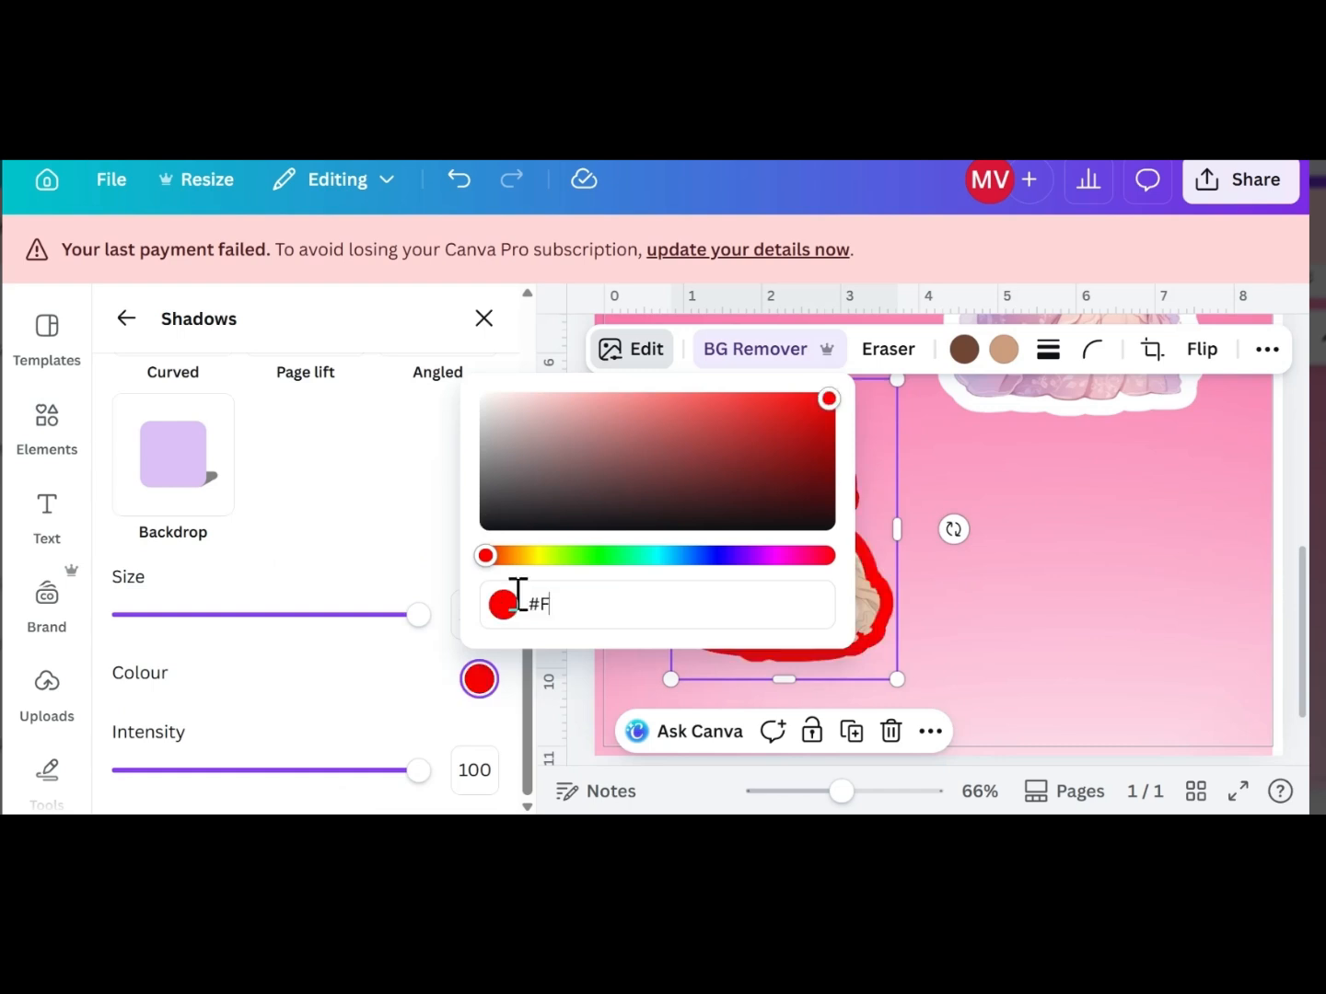
pyautogui.write('FFFFF')
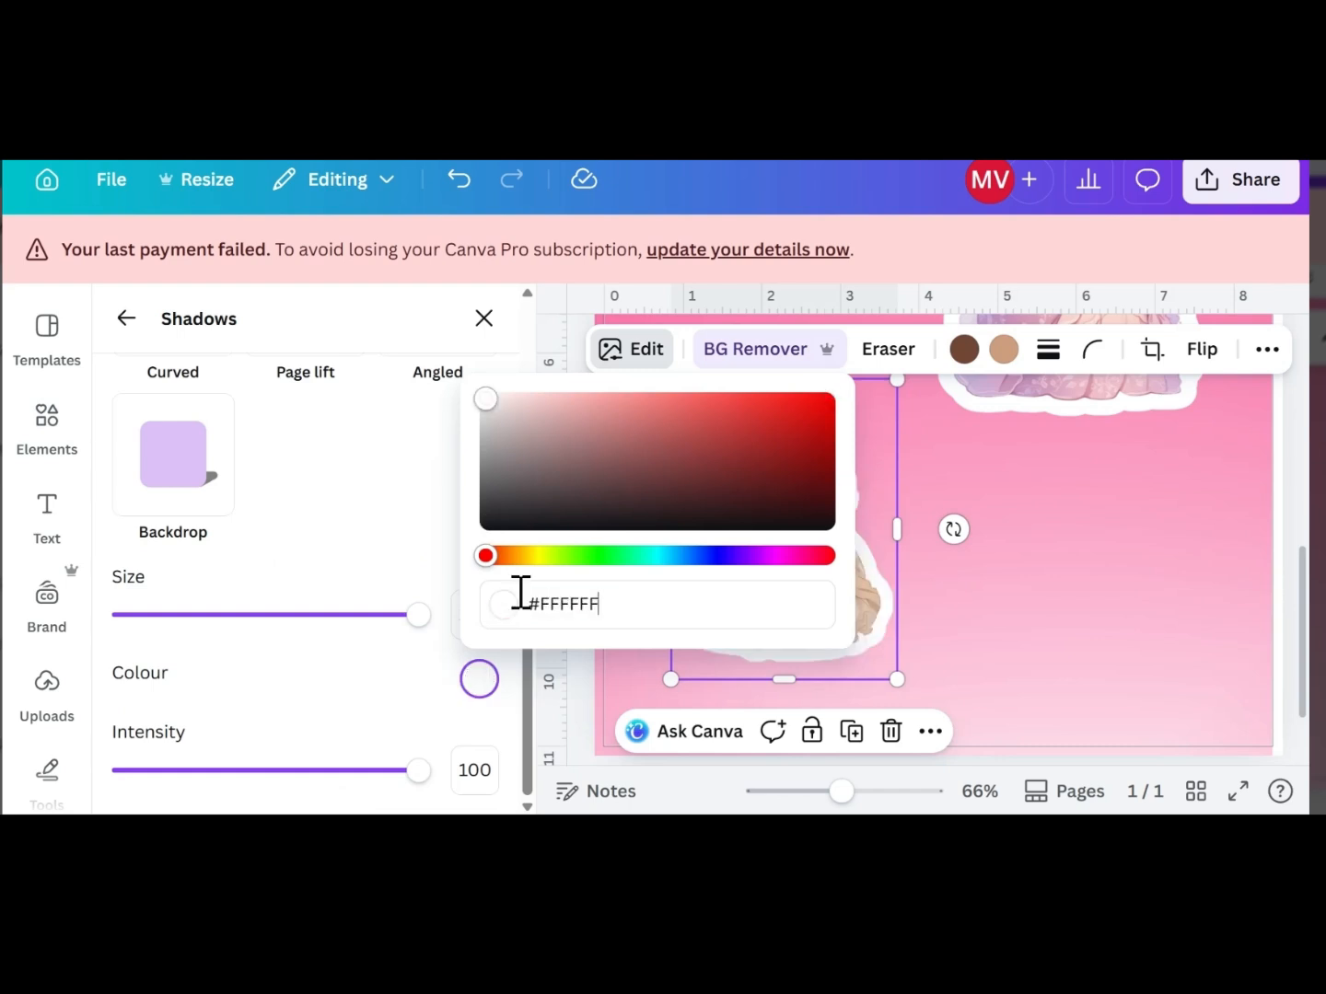
pyautogui.click(480, 681)
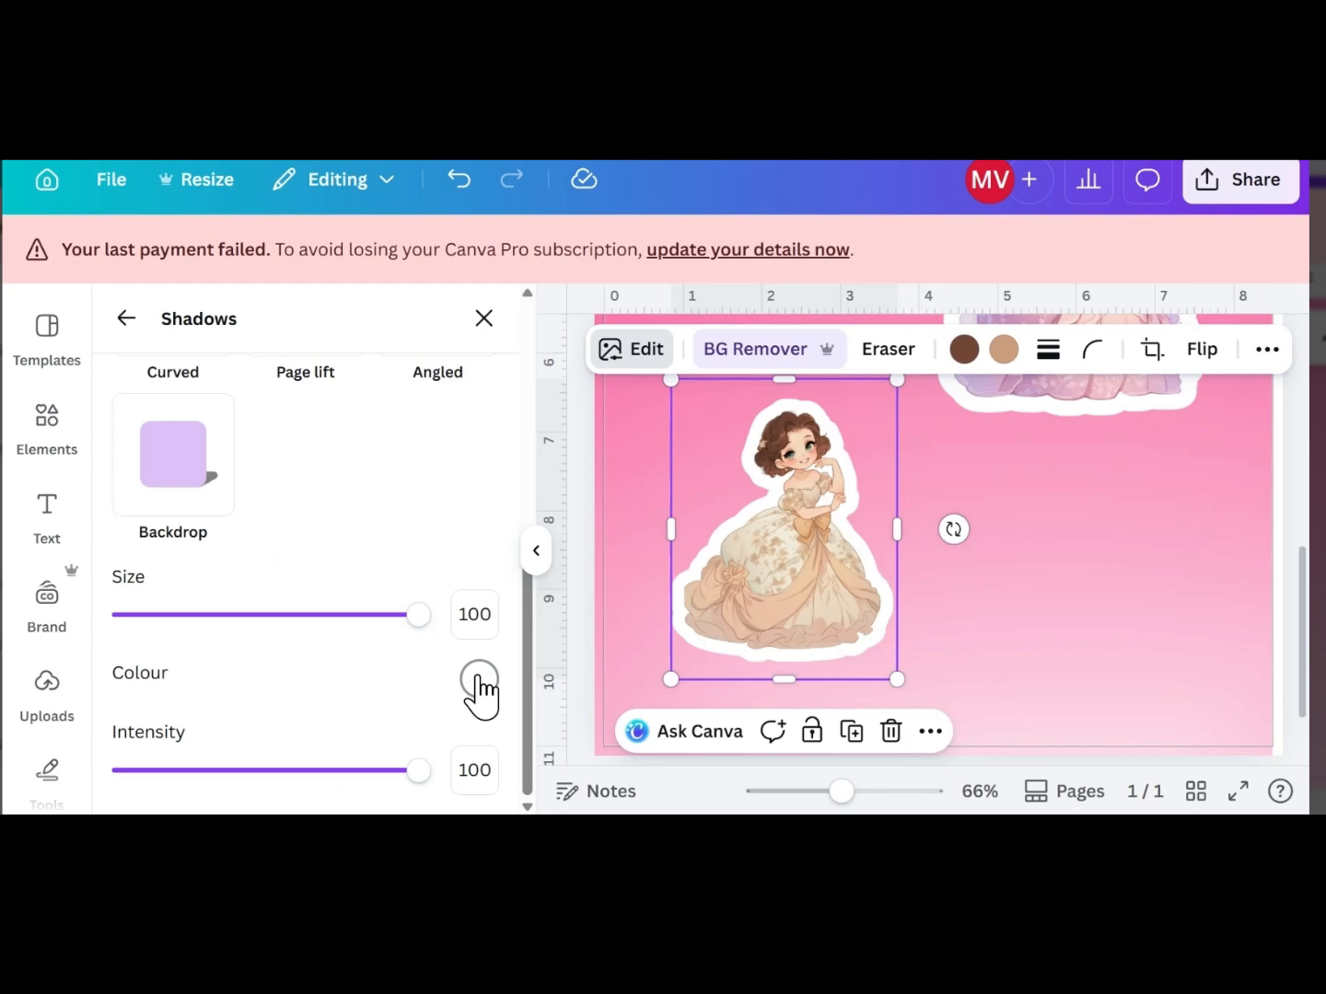
# Set the outline intensity to 51 for the cream-gown princess and to 71 for the purple-gown princess
pyautogui.moveTo(418, 772); pyautogui.dragTo(257, 771)
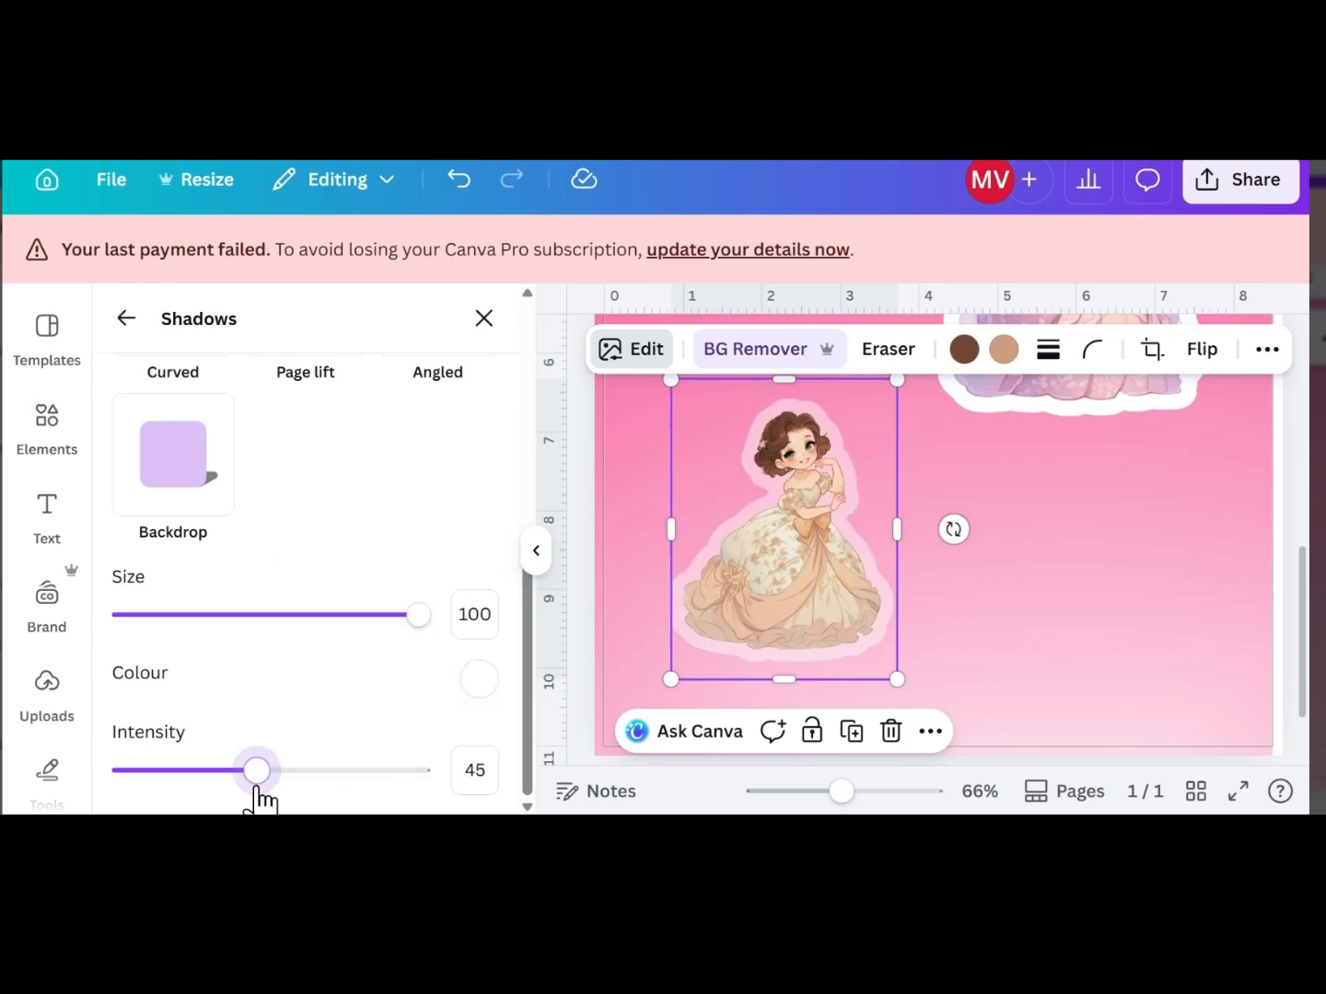
pyautogui.click(272, 789)
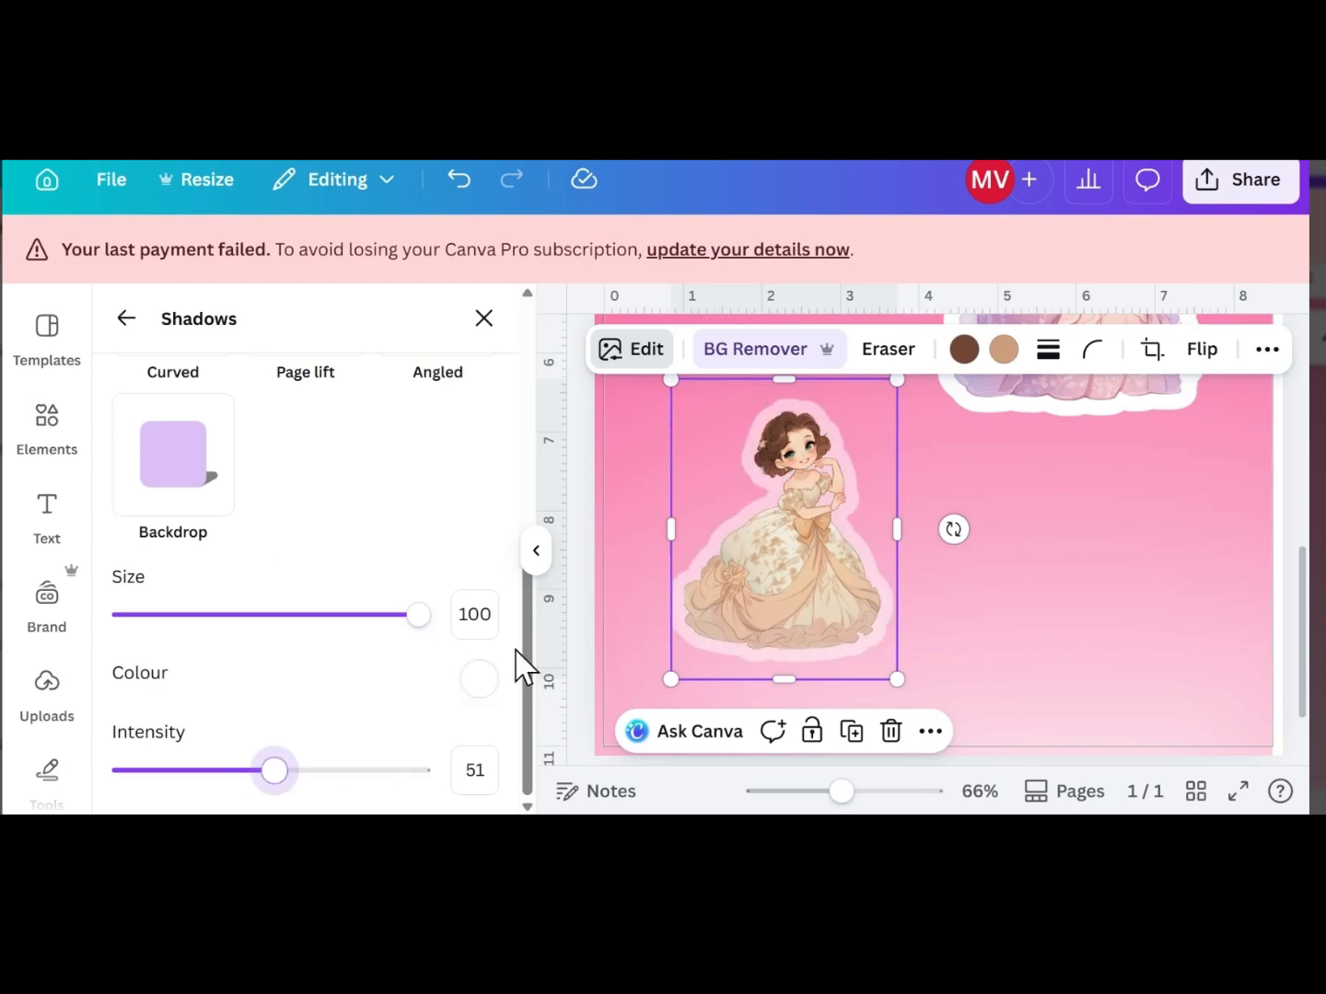
pyautogui.scroll(3, 1040, 618)
pyautogui.click(1050, 590)
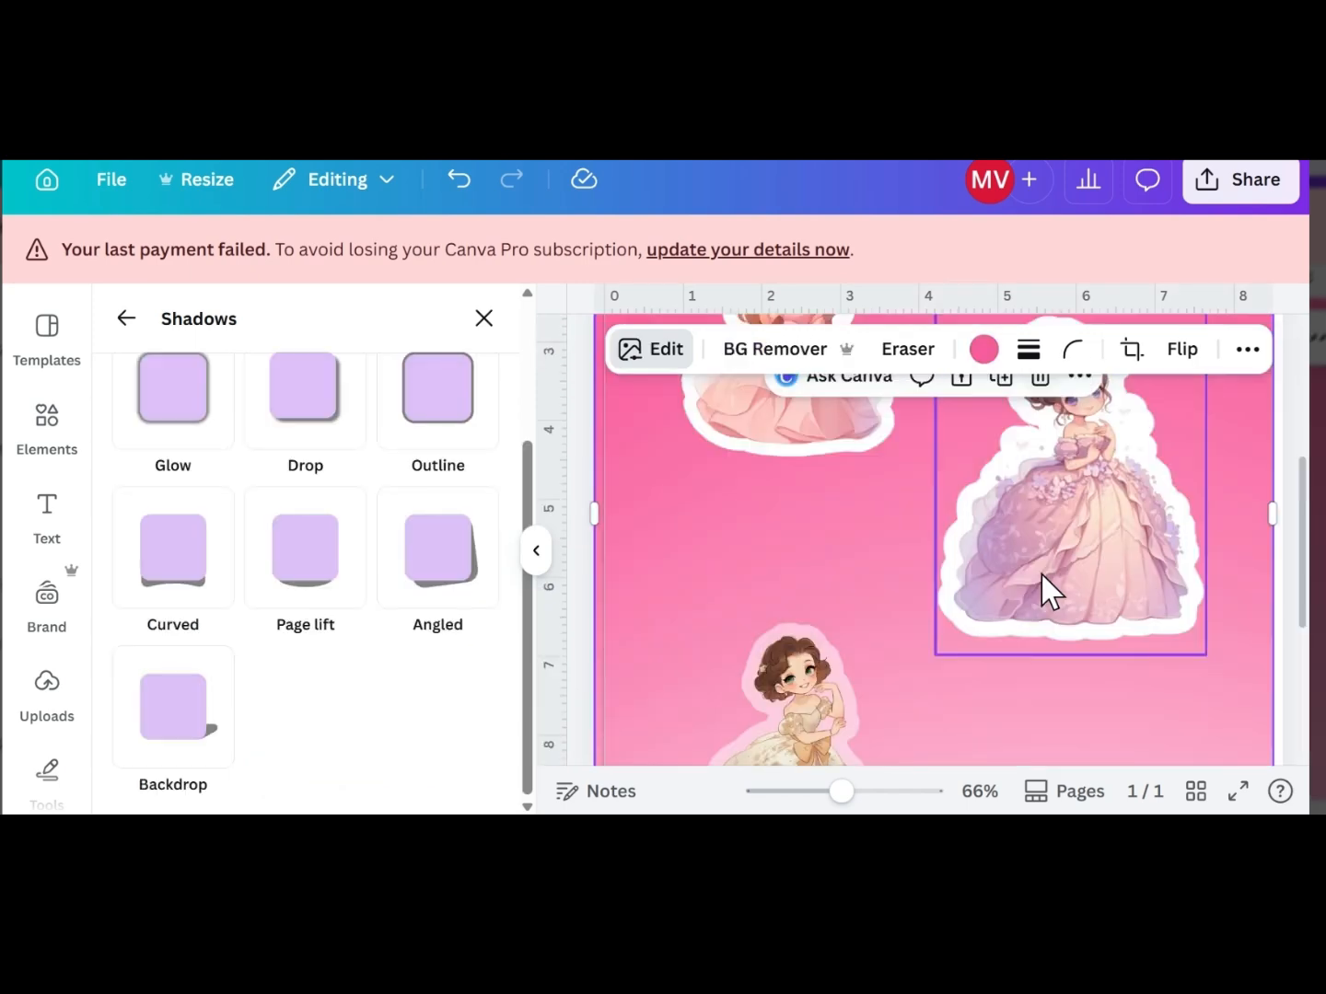
pyautogui.scroll(-3, 430, 693)
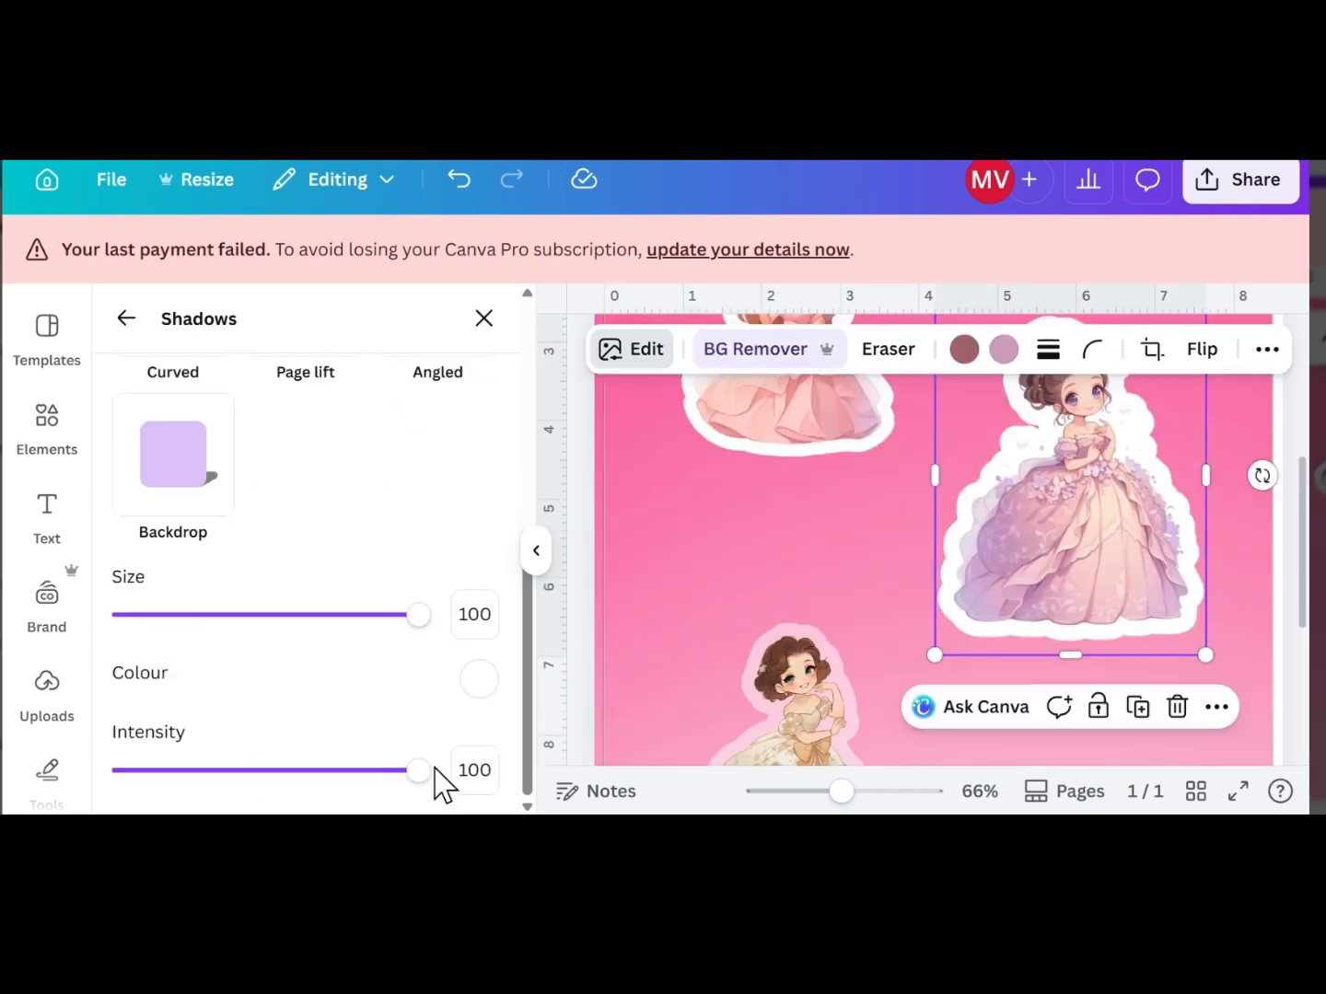
pyautogui.moveTo(433, 770); pyautogui.dragTo(334, 771)
# Set the outline intensity of the pink-dress princess to 71
pyautogui.scroll(3, 819, 651)
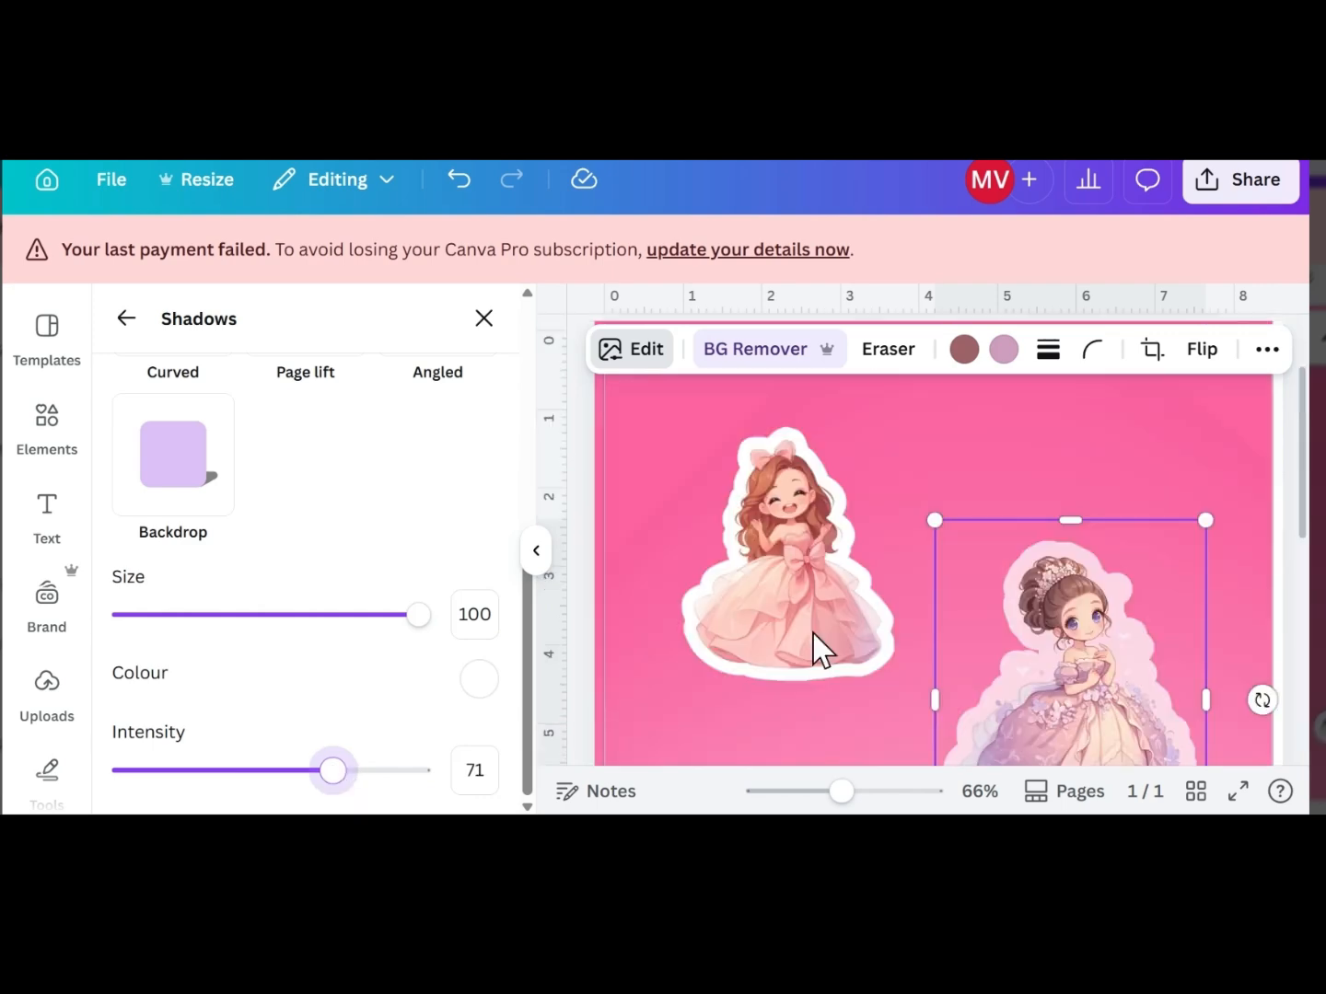
pyautogui.click(690, 572)
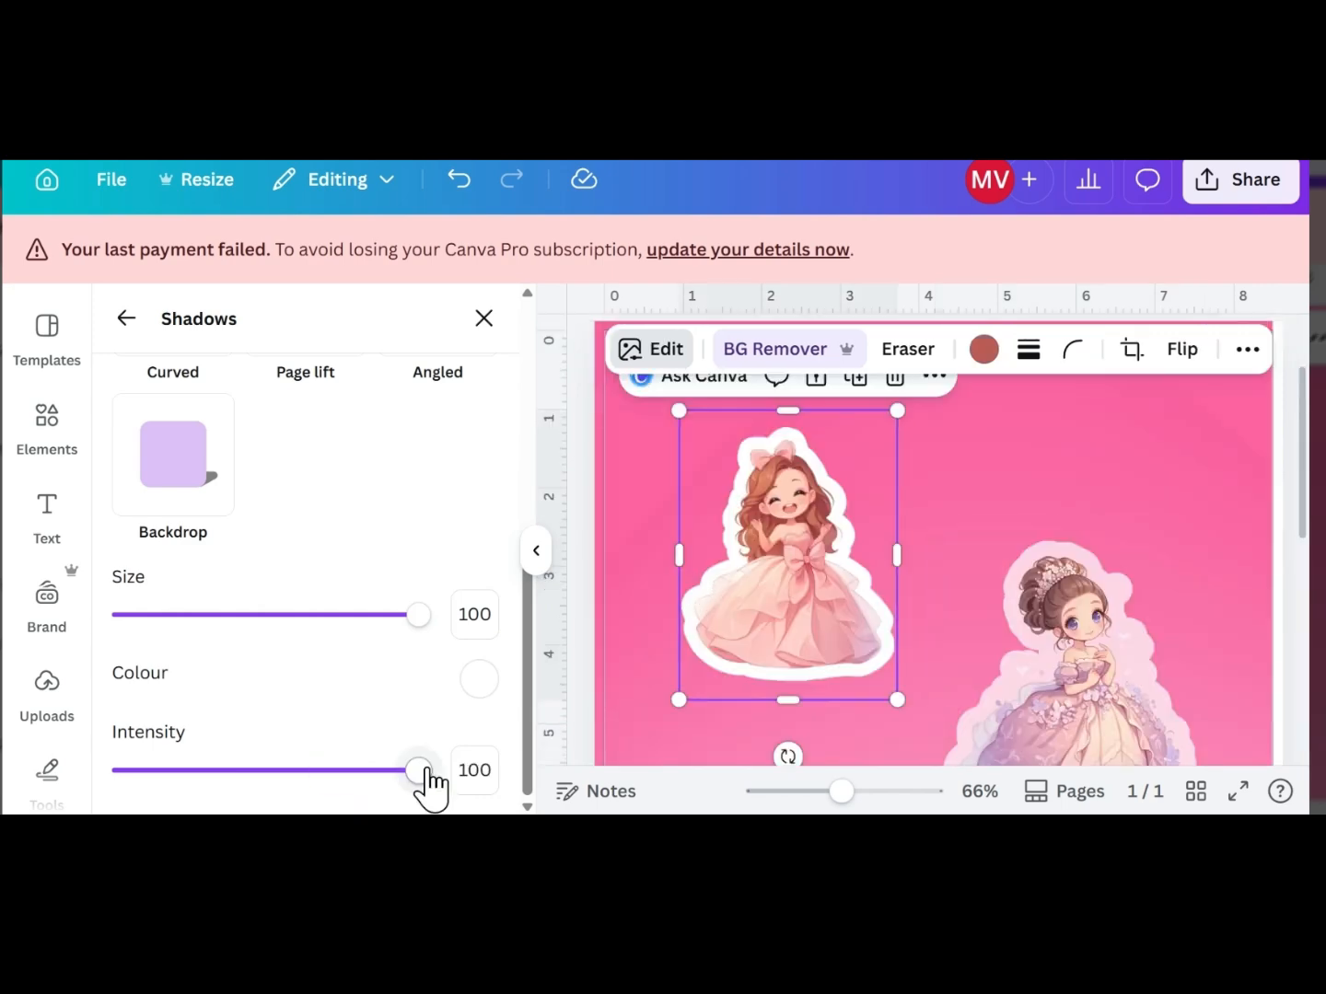
pyautogui.moveTo(419, 770); pyautogui.dragTo(157, 769)
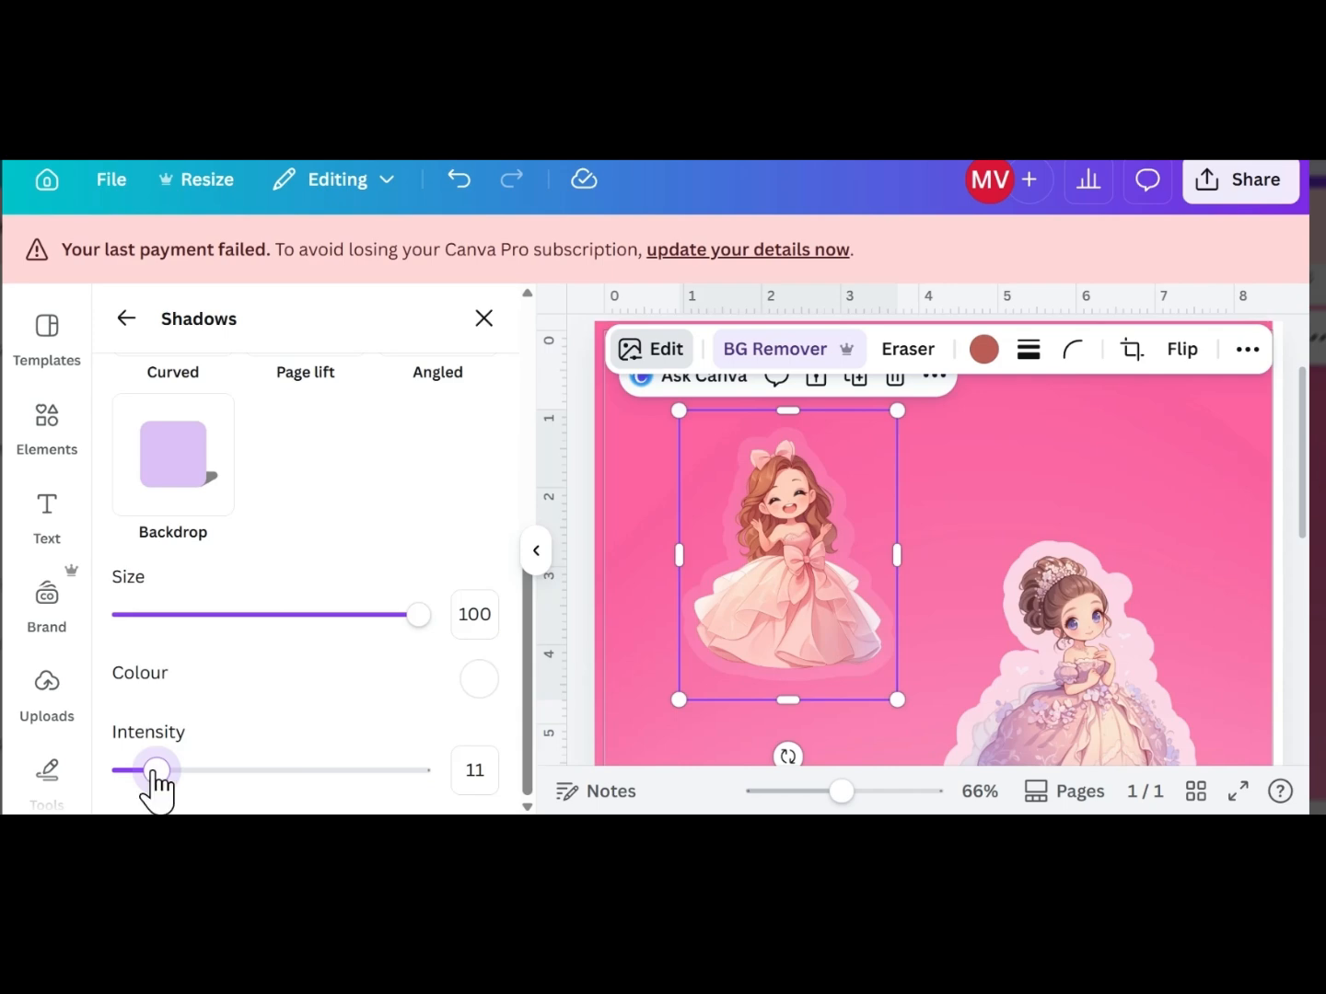
pyautogui.moveTo(156, 770)
pyautogui.mouseDown()
pyautogui.moveTo(112, 771)
pyautogui.moveTo(176, 771)
pyautogui.mouseUp()
pyautogui.moveTo(178, 771); pyautogui.dragTo(333, 771)
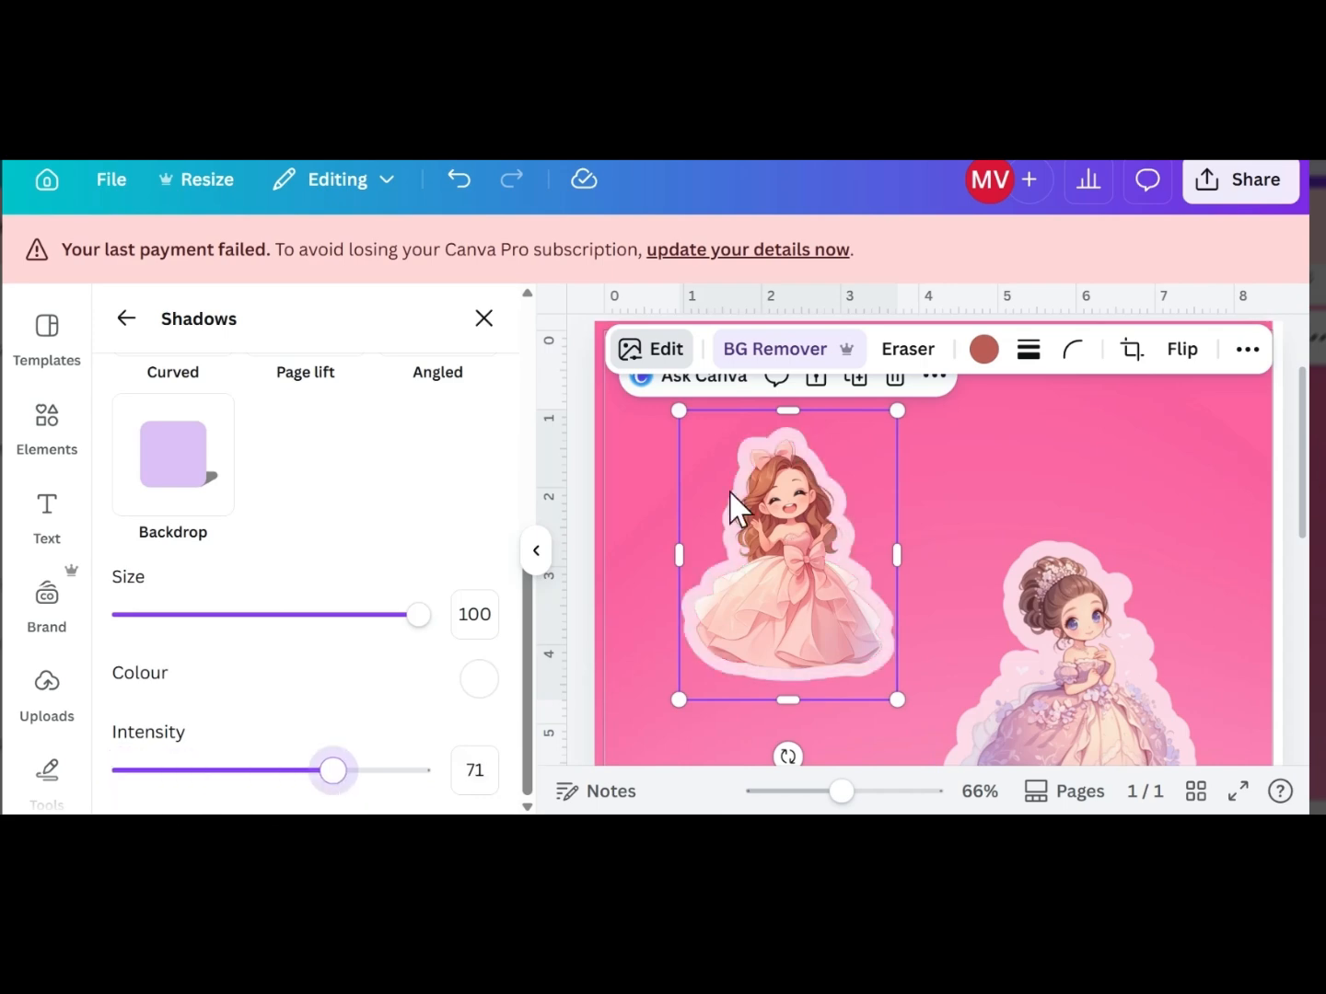
pyautogui.click(621, 472)
pyautogui.scroll(-4, 1047, 511)
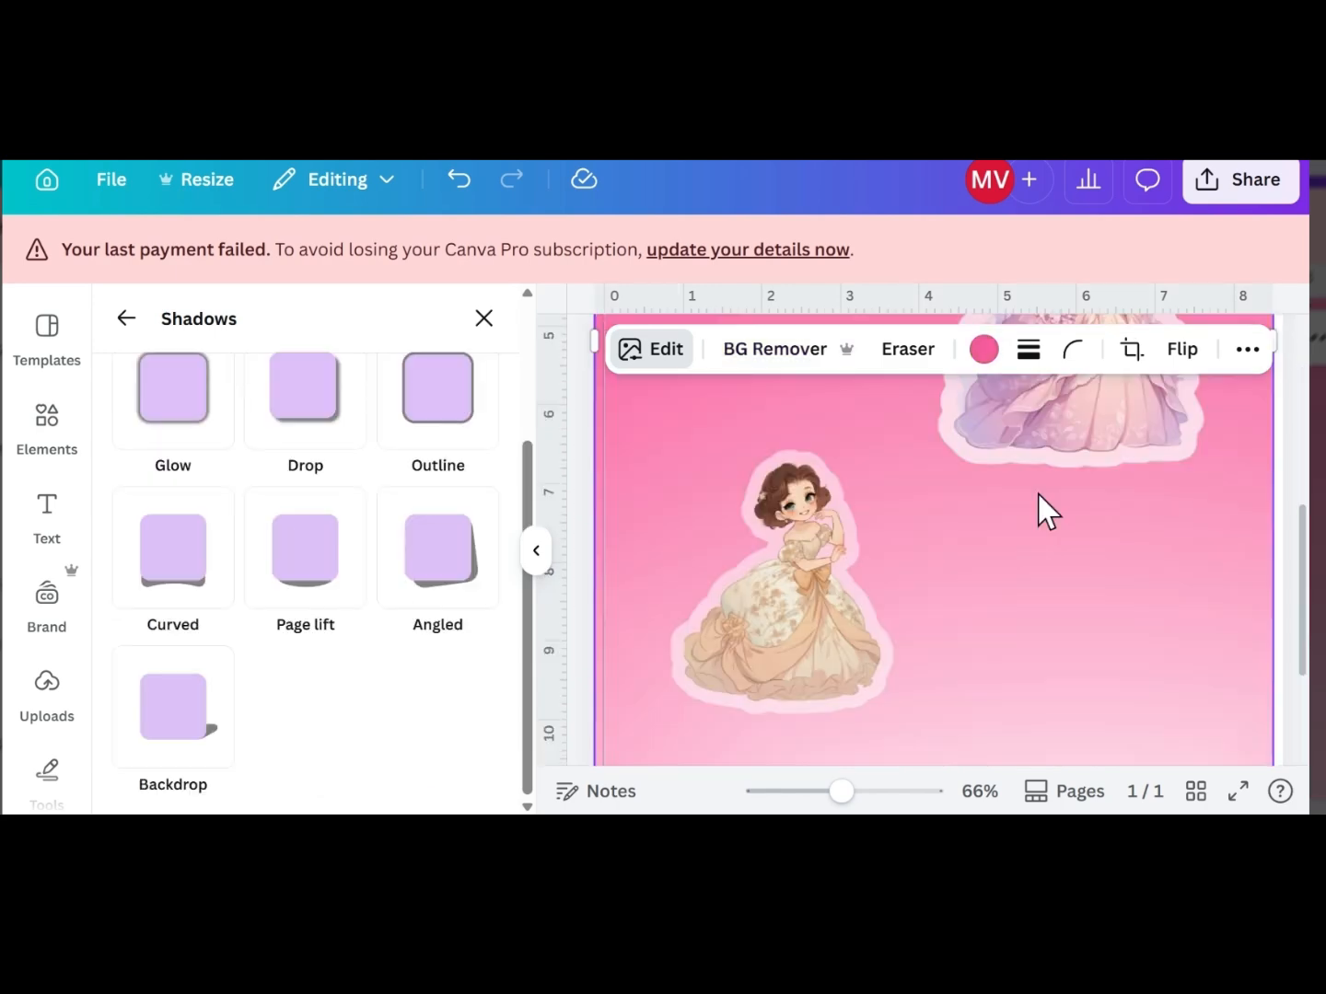
# Close the shadow settings, deselect the background and review the outlined princesses on the sheet at 50% zoom
pyautogui.scroll(4, 1046, 511)
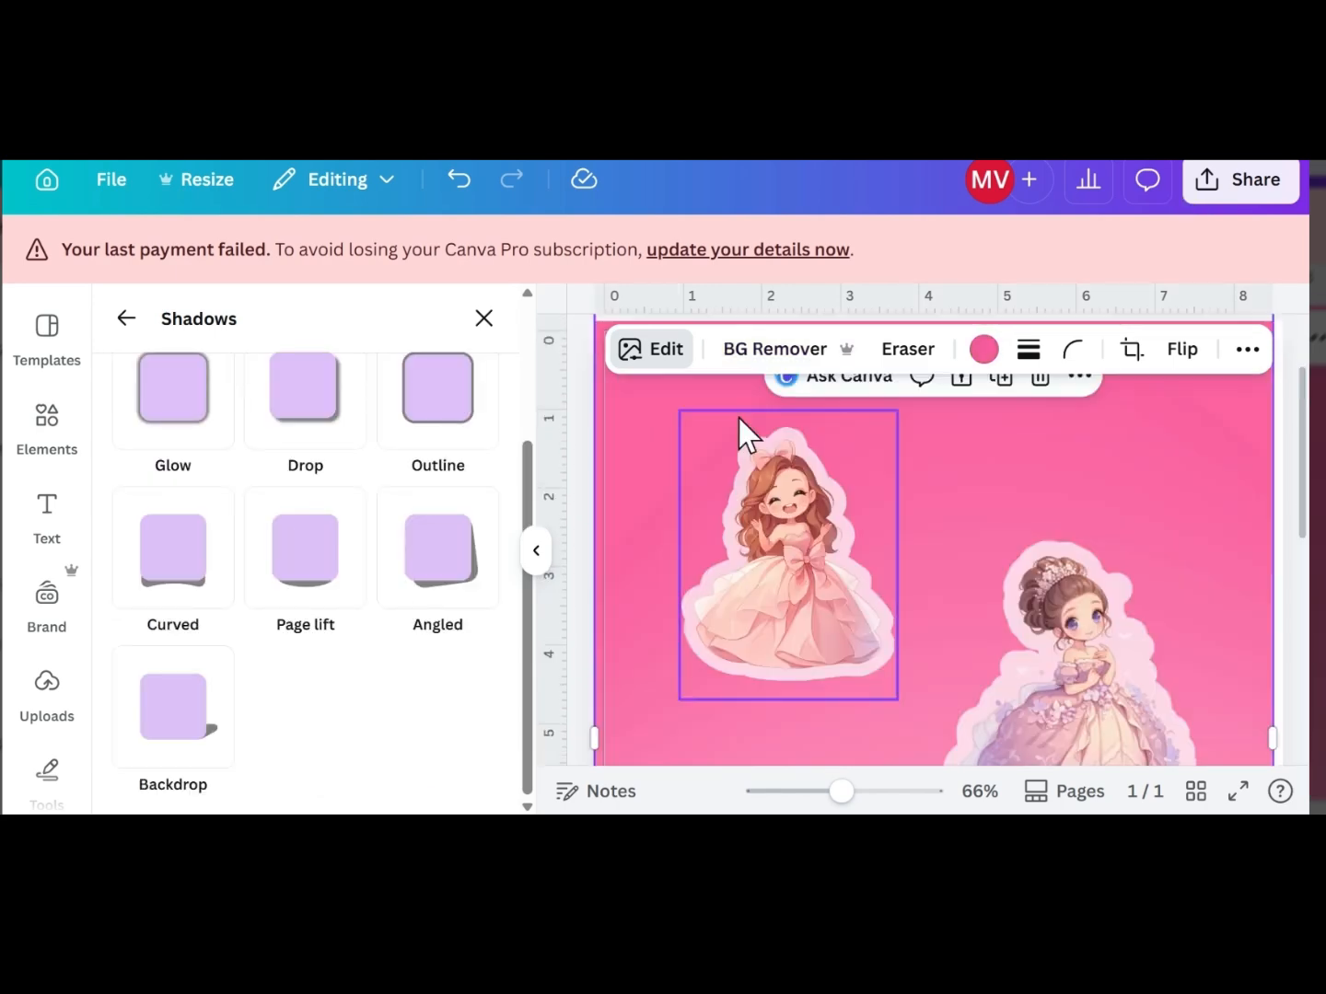
pyautogui.click(535, 556)
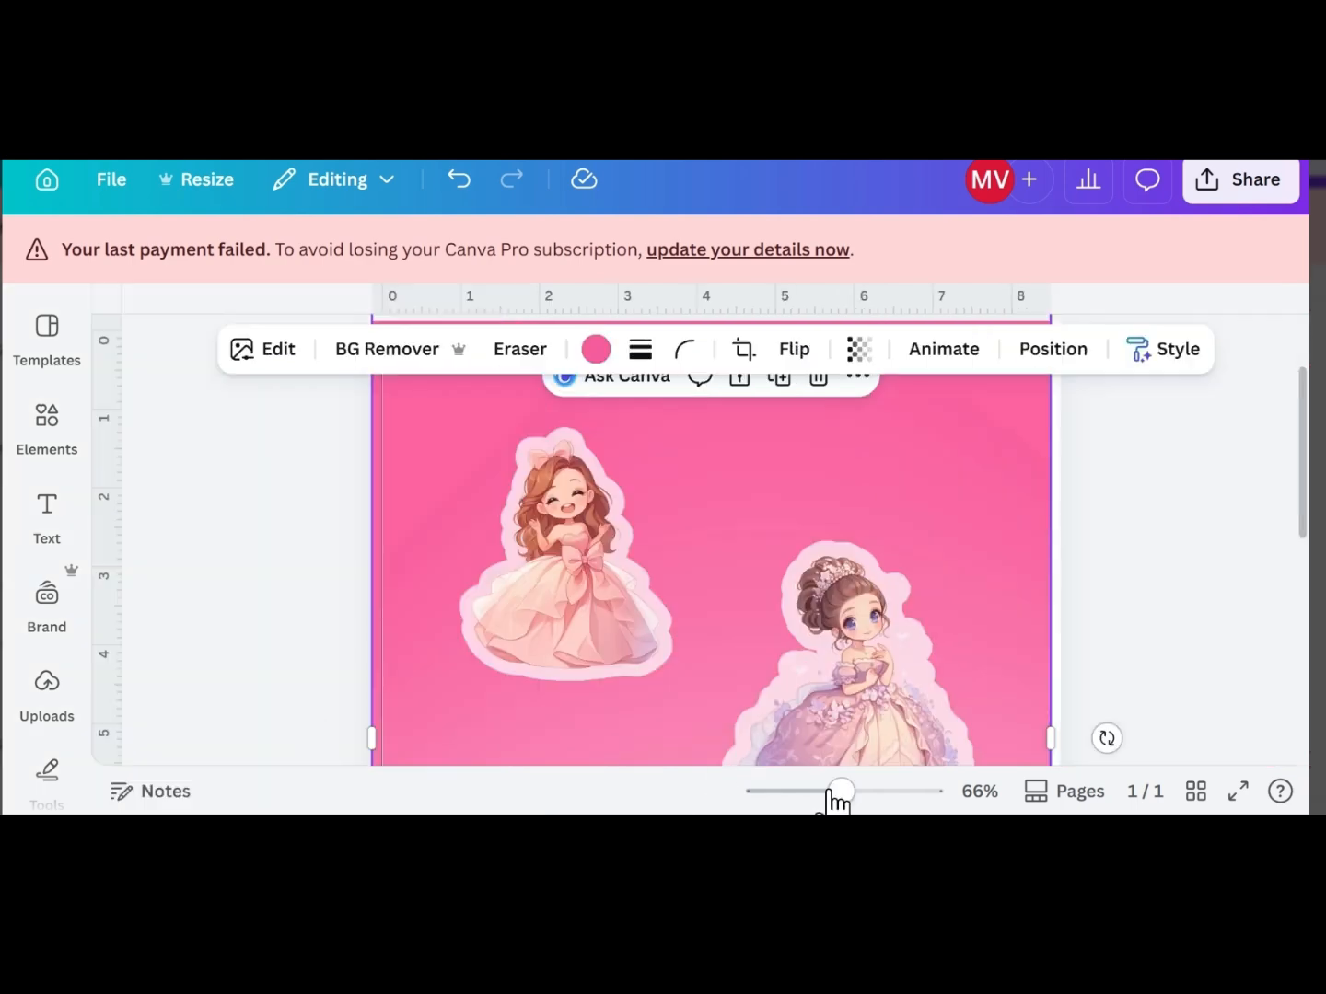
pyautogui.moveTo(838, 791); pyautogui.dragTo(828, 792)
pyautogui.scroll(1, 974, 574)
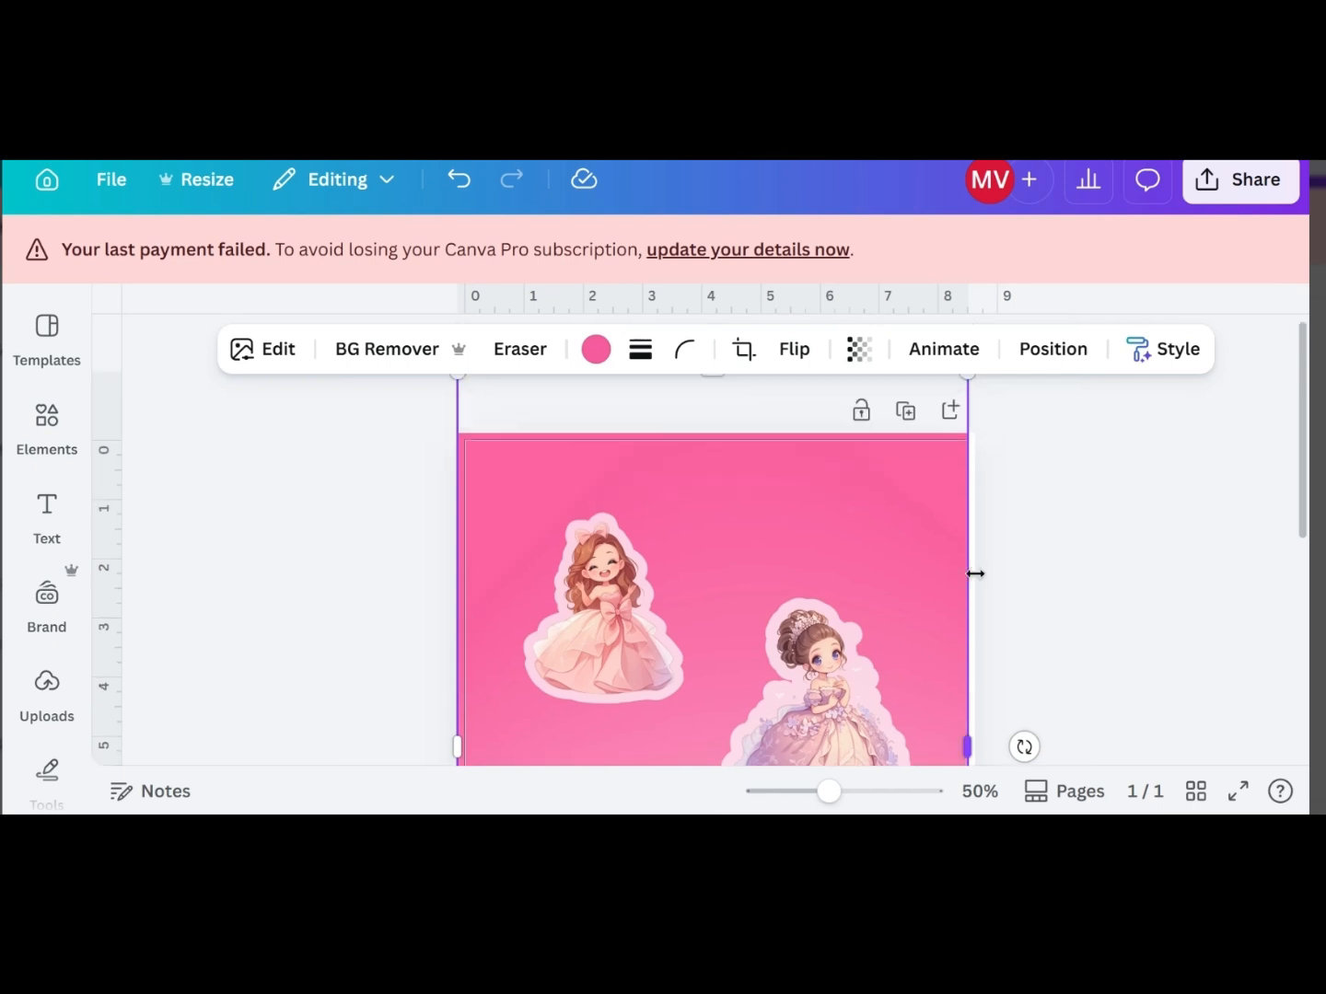
pyautogui.click(1132, 545)
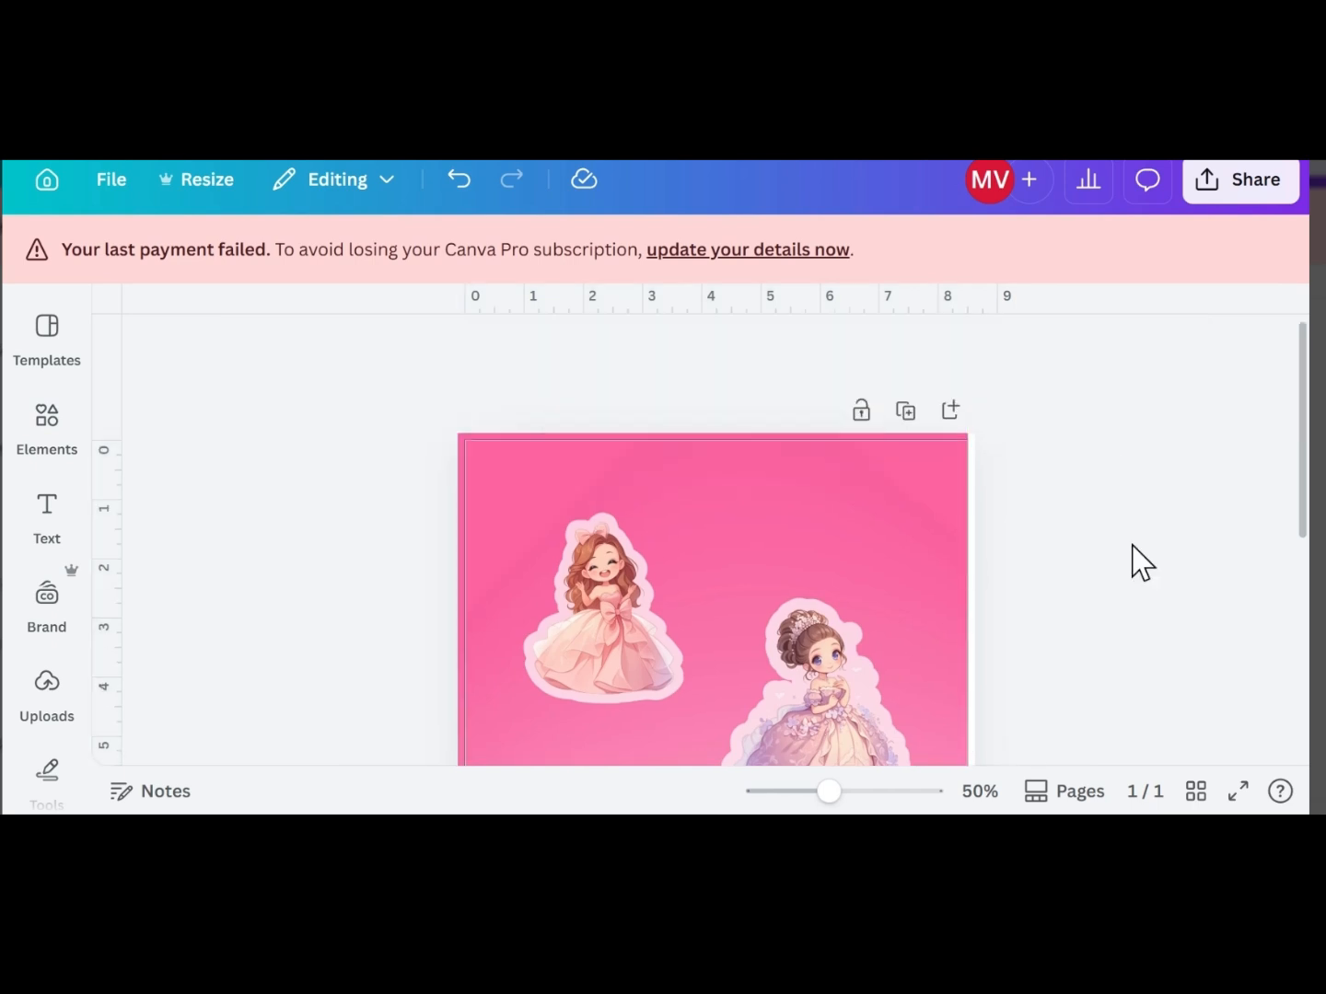
pyautogui.scroll(-2, 692, 650)
pyautogui.scroll(-1, 692, 649)
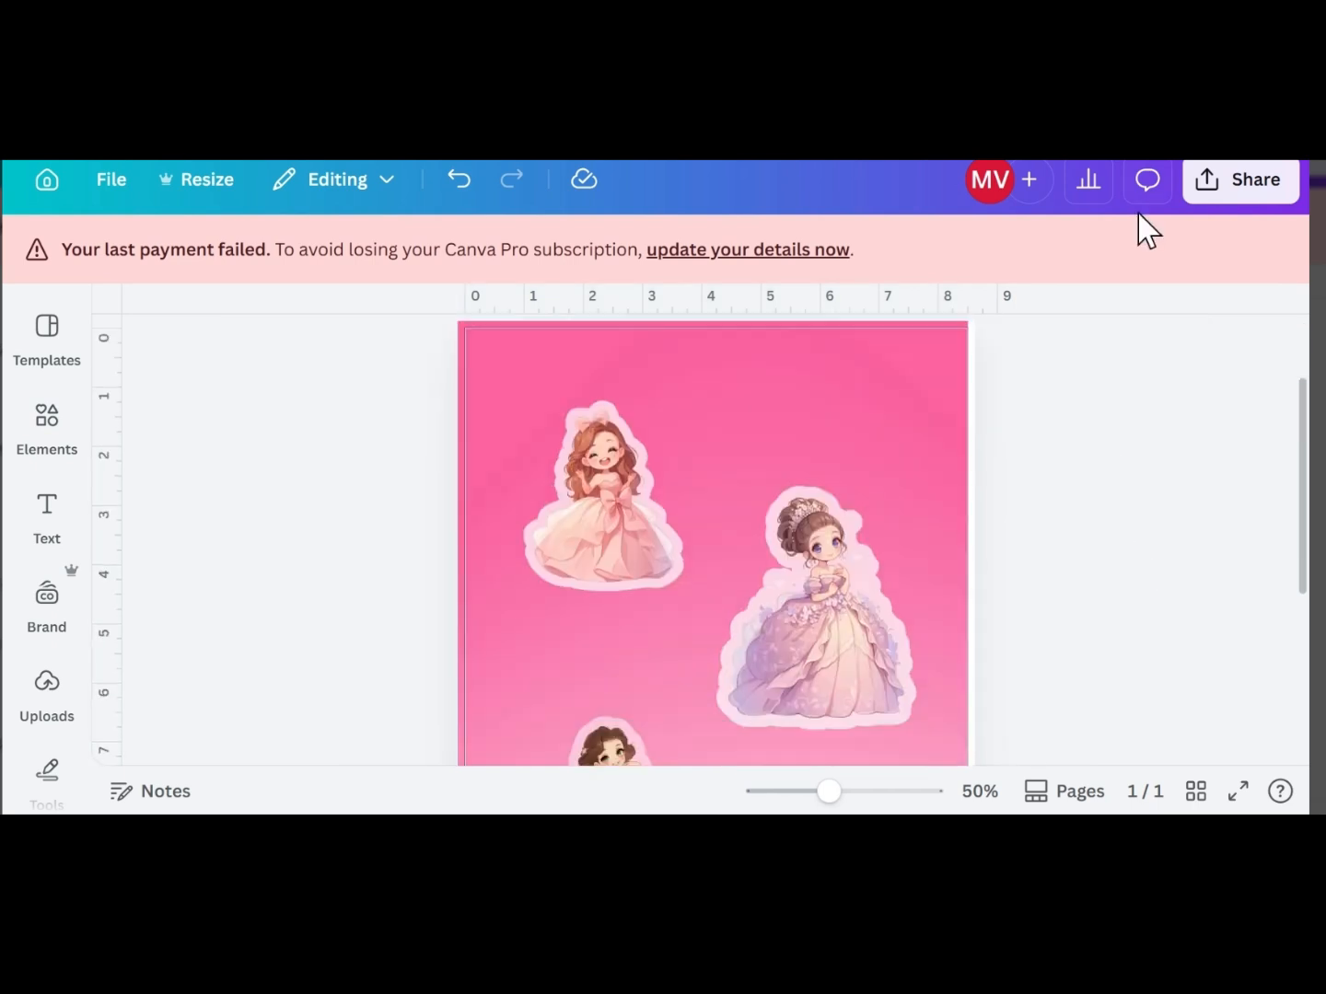
# Download the finished sticker sheet as a PNG at 1,545 × 2,000 px
pyautogui.click(1225, 188)
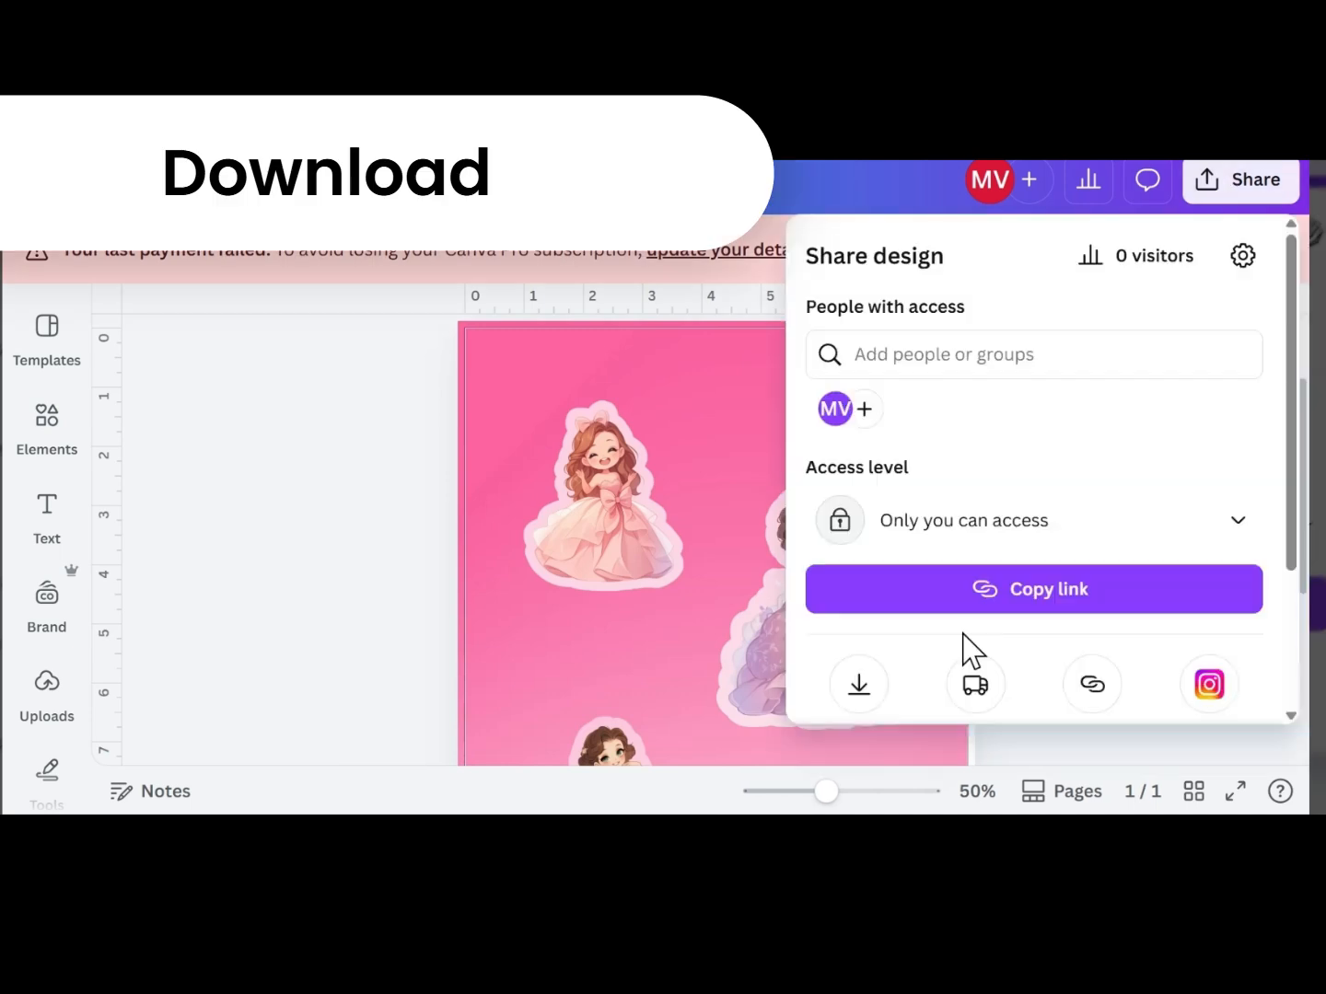
pyautogui.scroll(-2, 964, 651)
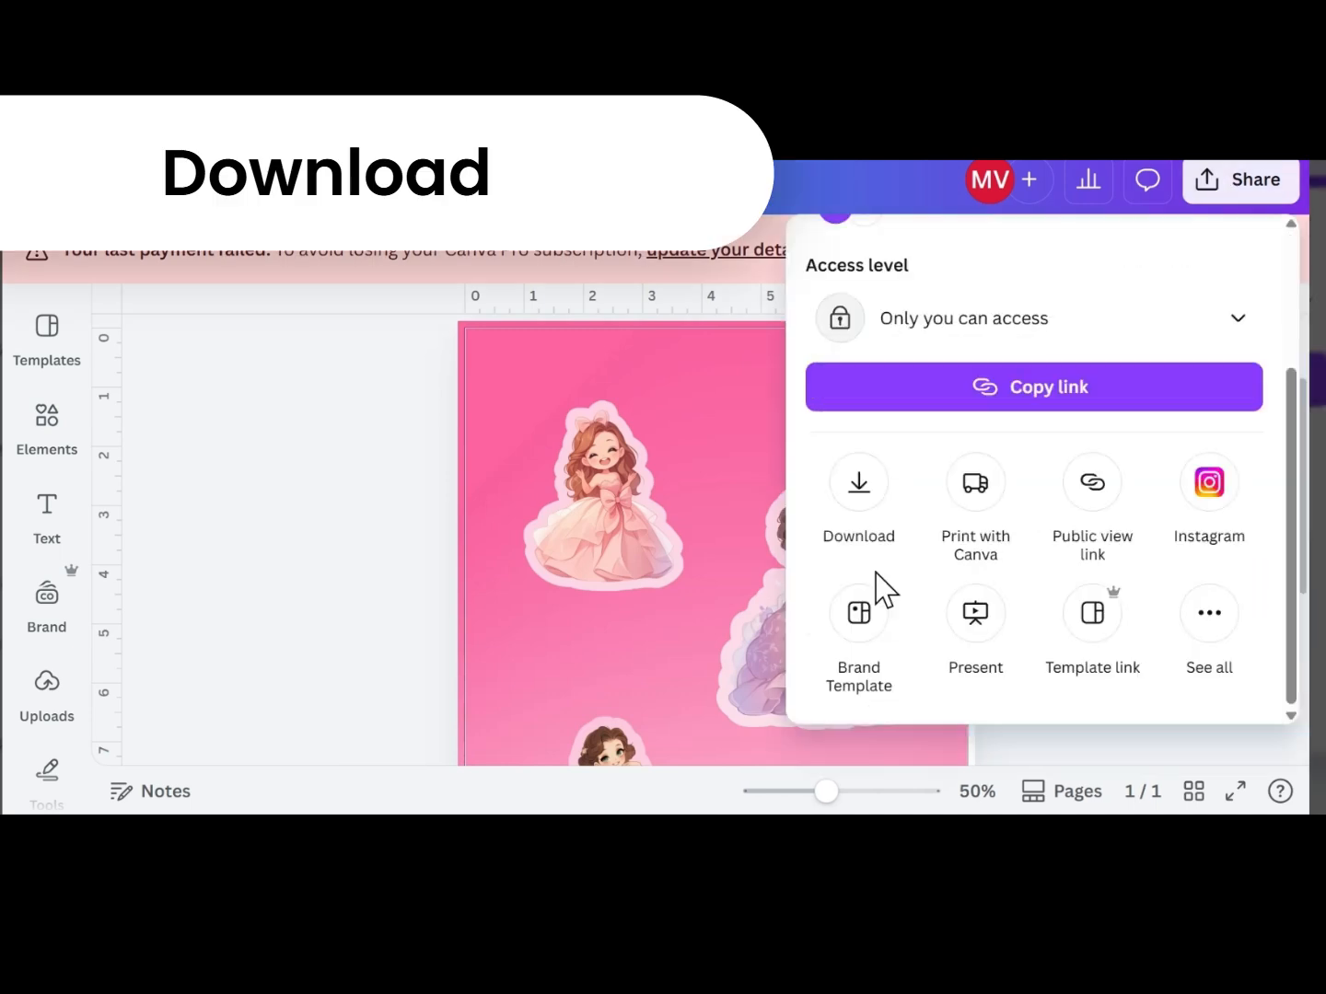
pyautogui.click(857, 488)
pyautogui.scroll(-2, 962, 534)
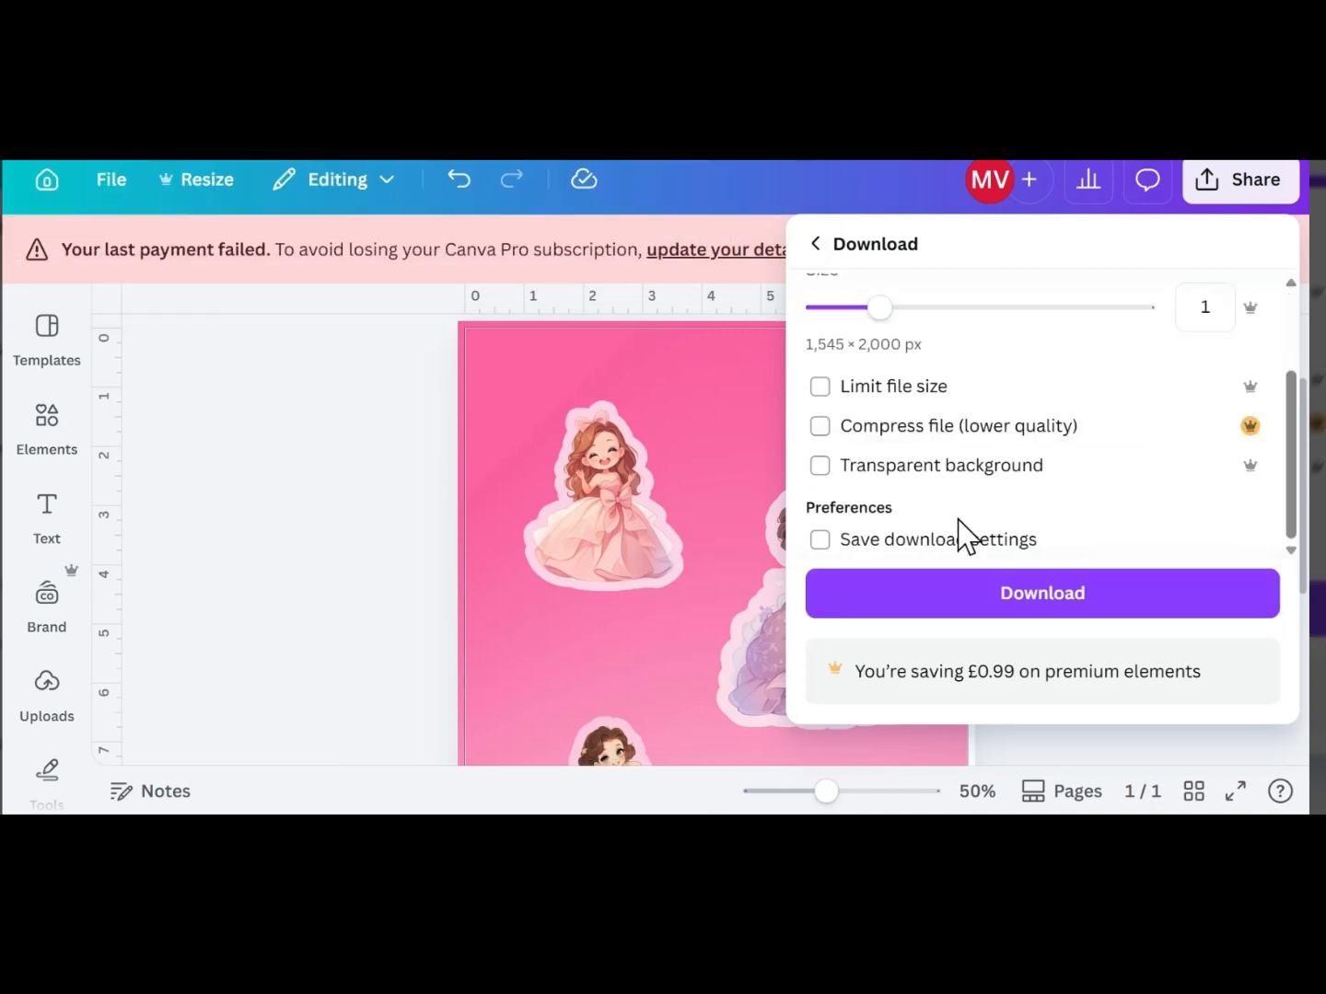
pyautogui.click(944, 597)
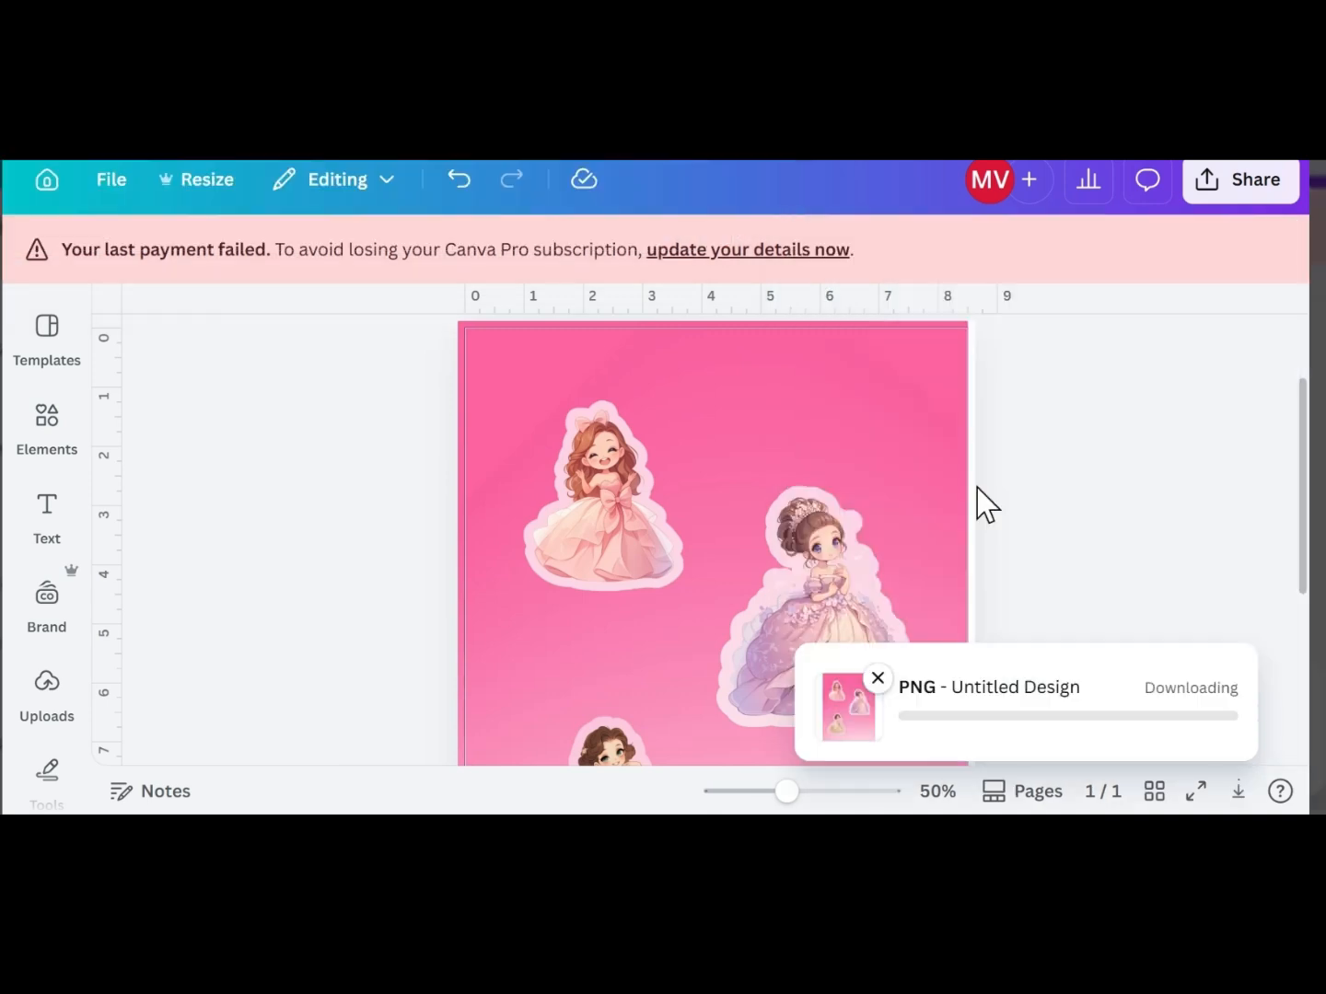